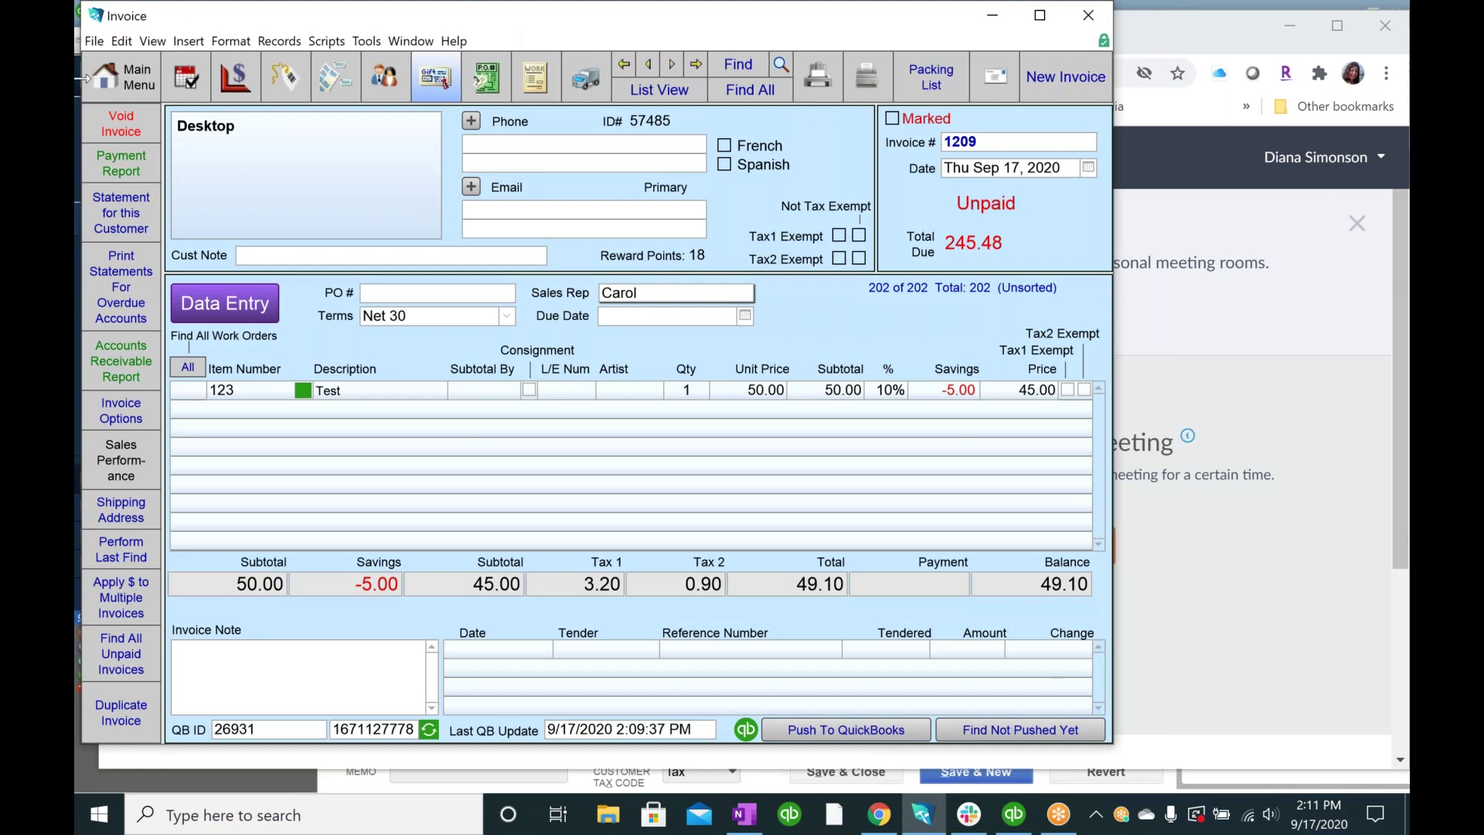
# Step: Return from the invoice to the main menu, turn off pausing on errors in the Script Debugger, and close it
pyautogui.click(132, 90)
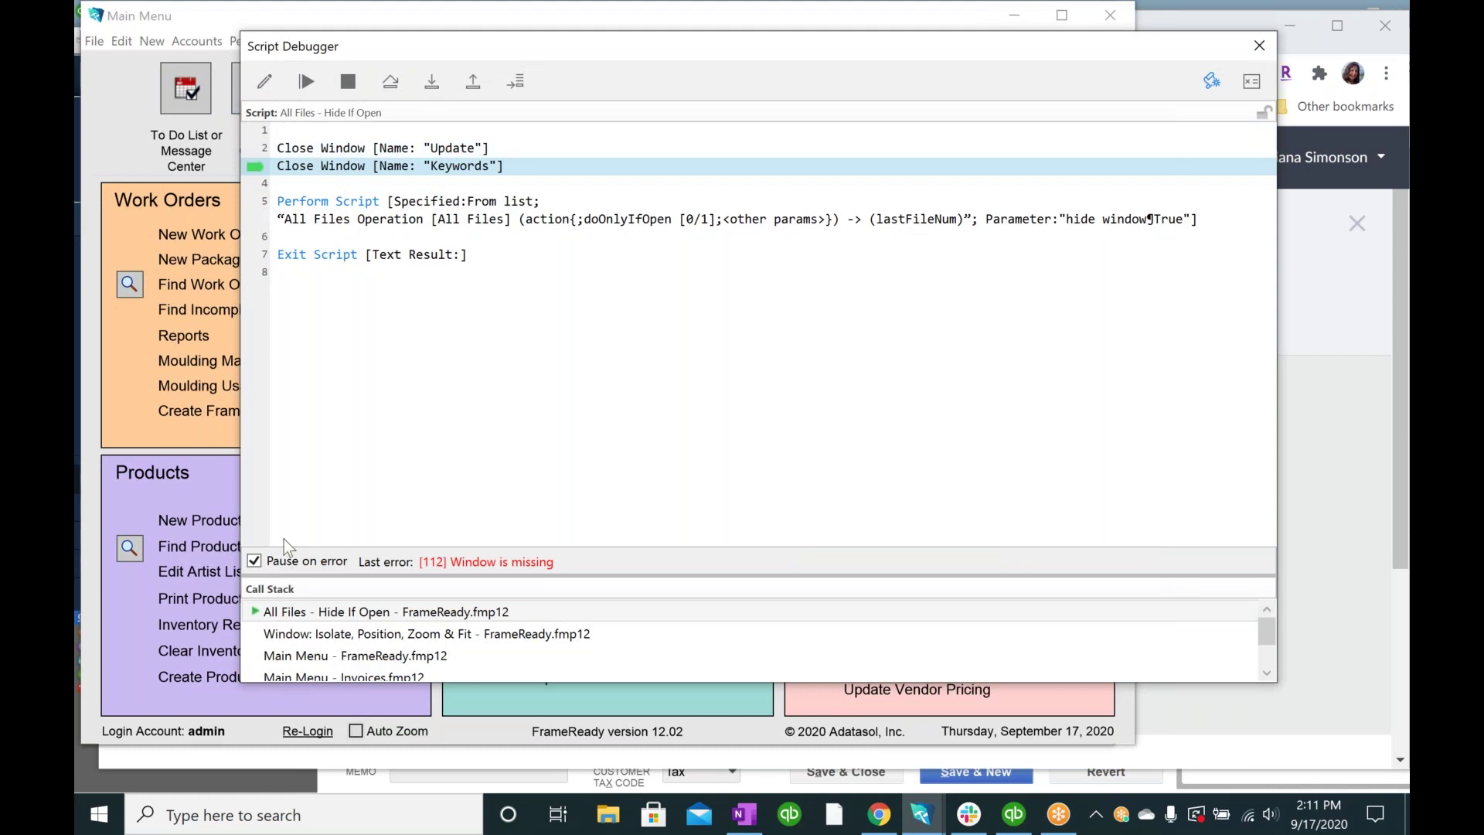
pyautogui.click(254, 562)
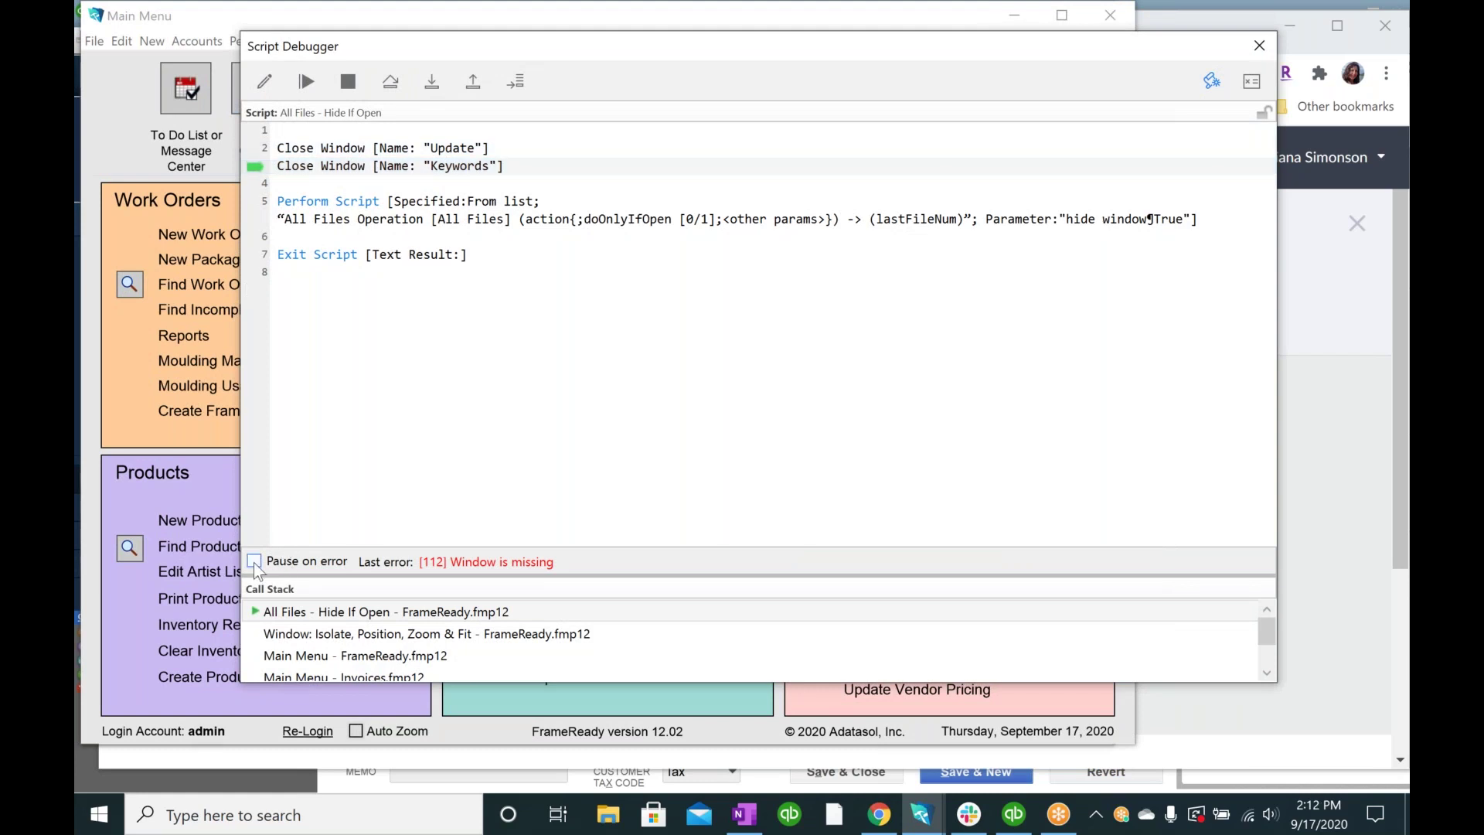
pyautogui.click(1254, 40)
# Step: Open the QuickBooks integration settings from the fiscal section of the setup data
pyautogui.click(1040, 74)
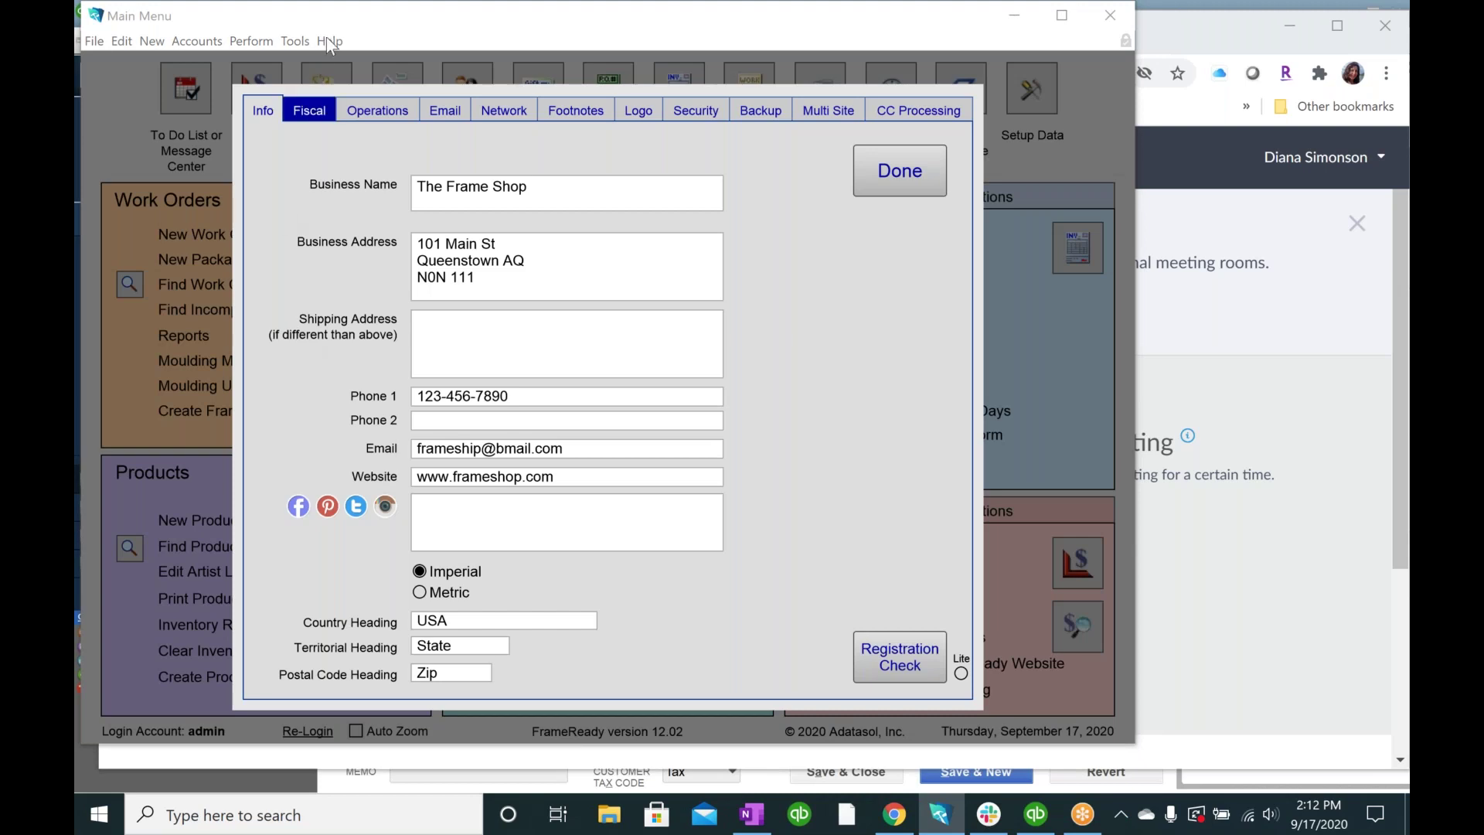
pyautogui.click(309, 116)
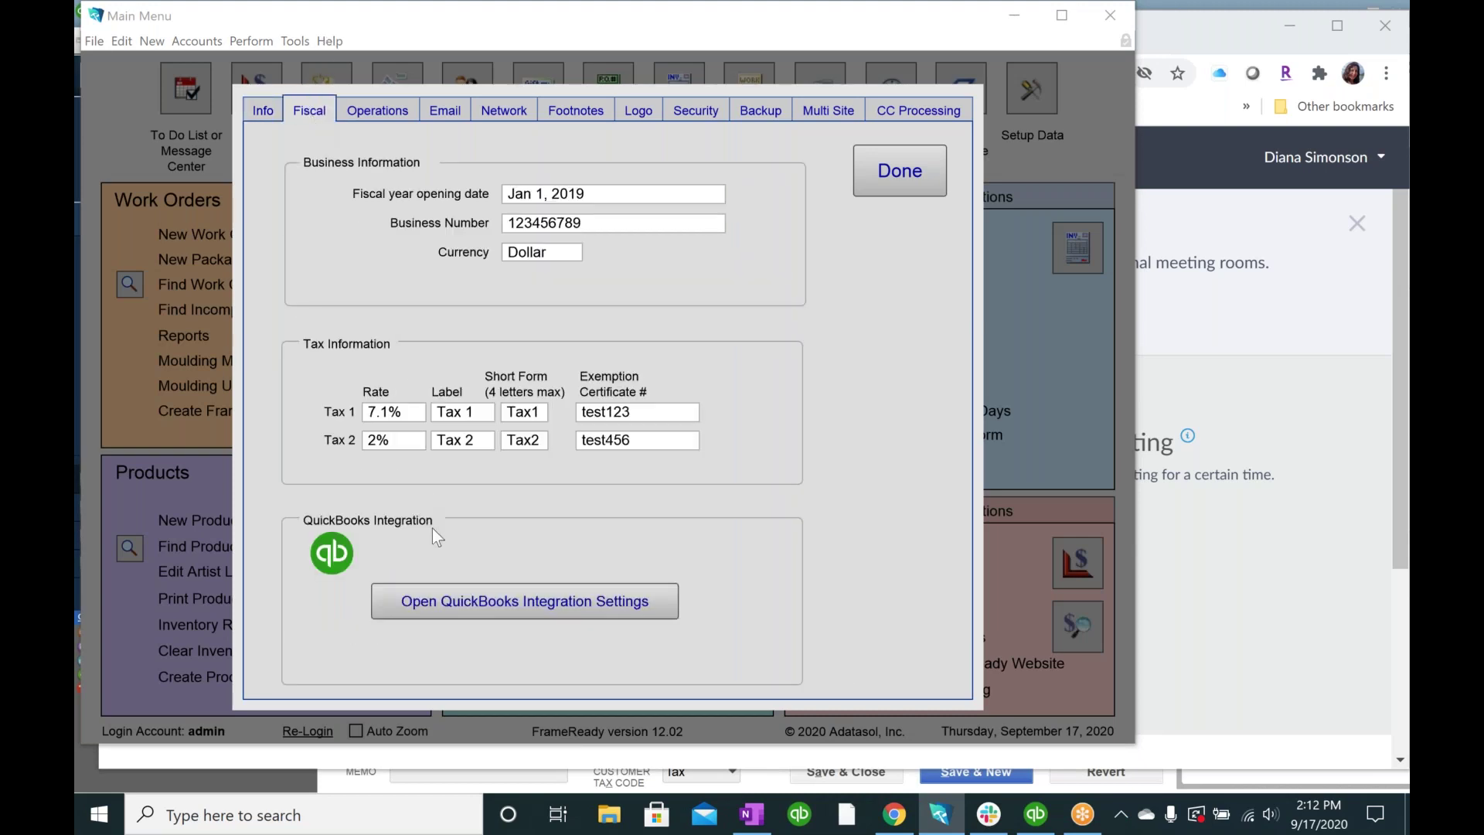
pyautogui.click(451, 606)
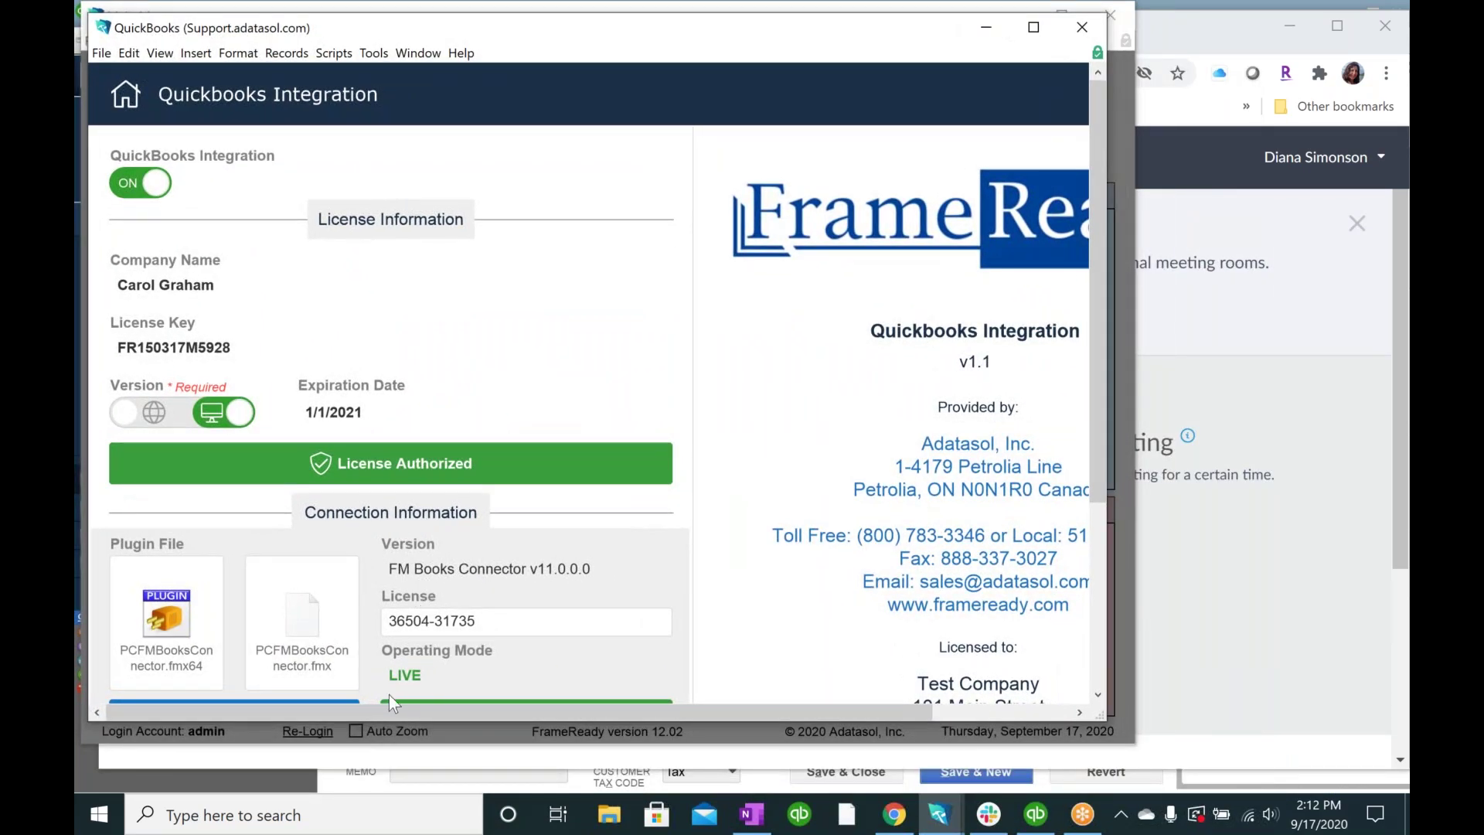
# Step: Open the Items records in the QuickBooks Integration setup
pyautogui.moveTo(397, 711); pyautogui.dragTo(889, 680)
pyautogui.click(1054, 93)
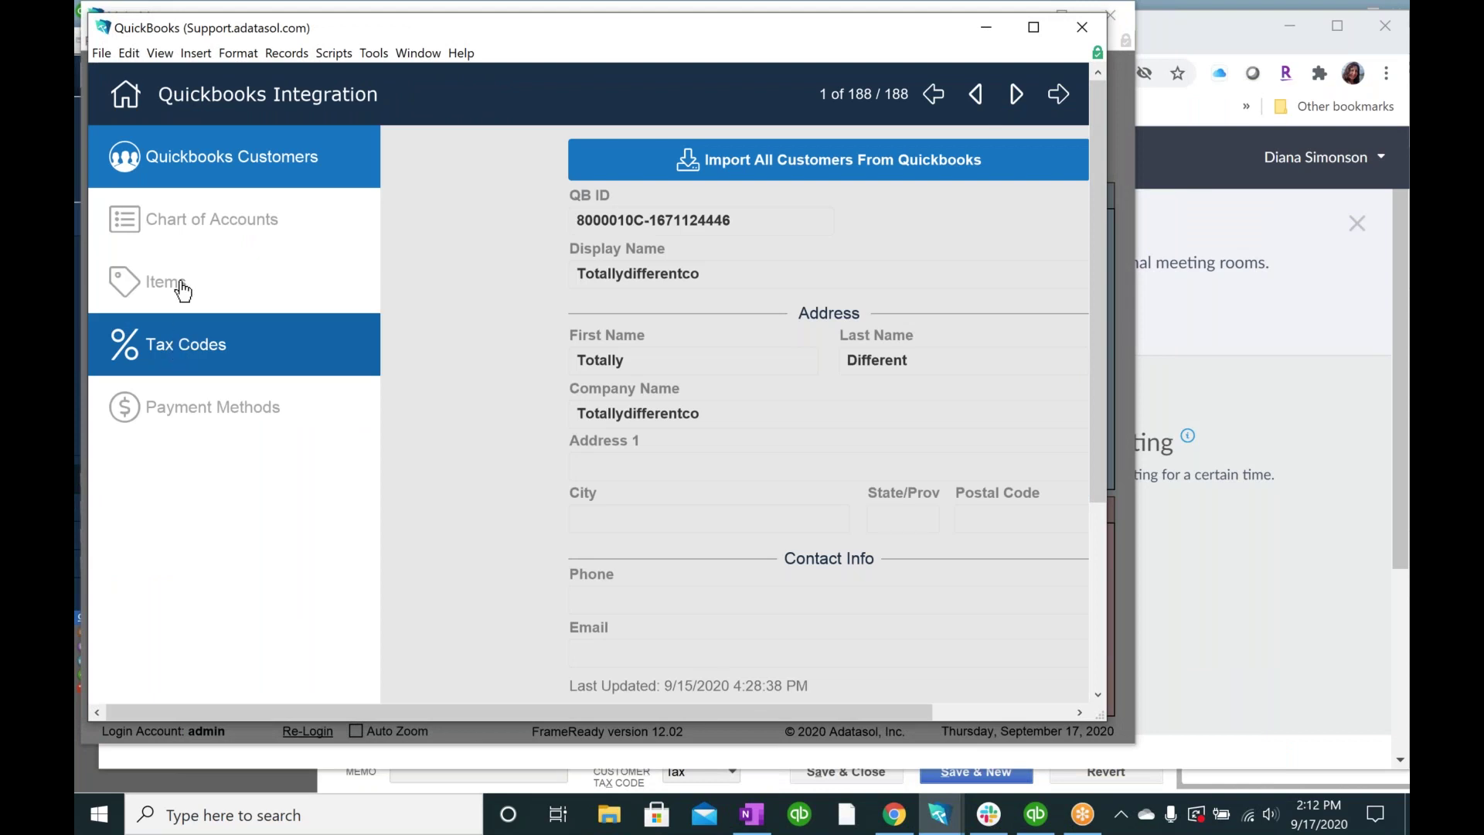
pyautogui.click(184, 289)
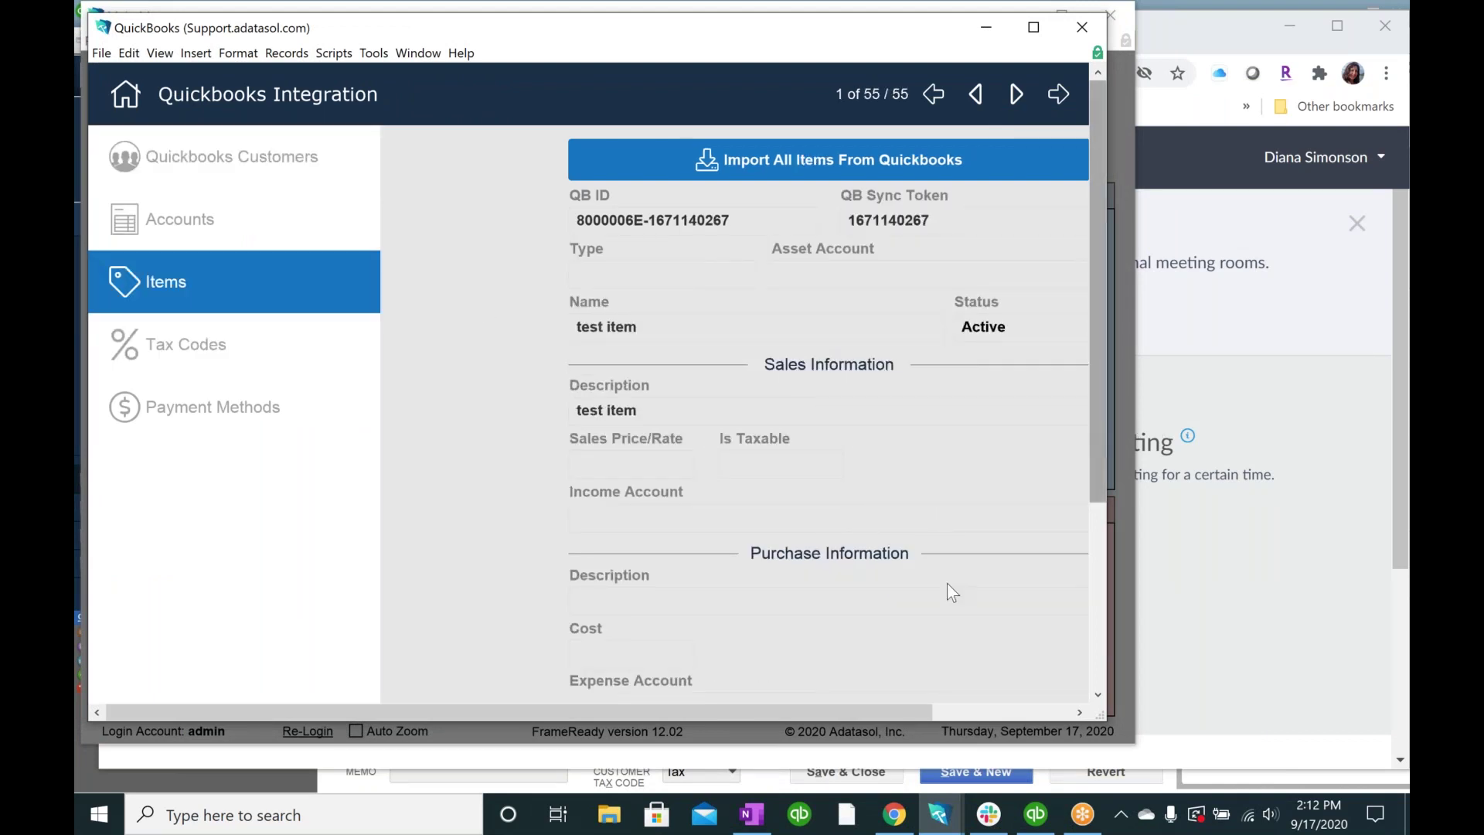
# Step: Show the imported QuickBooks items as a list and look through it down to the Discount item
pyautogui.moveTo(847, 711); pyautogui.dragTo(958, 698)
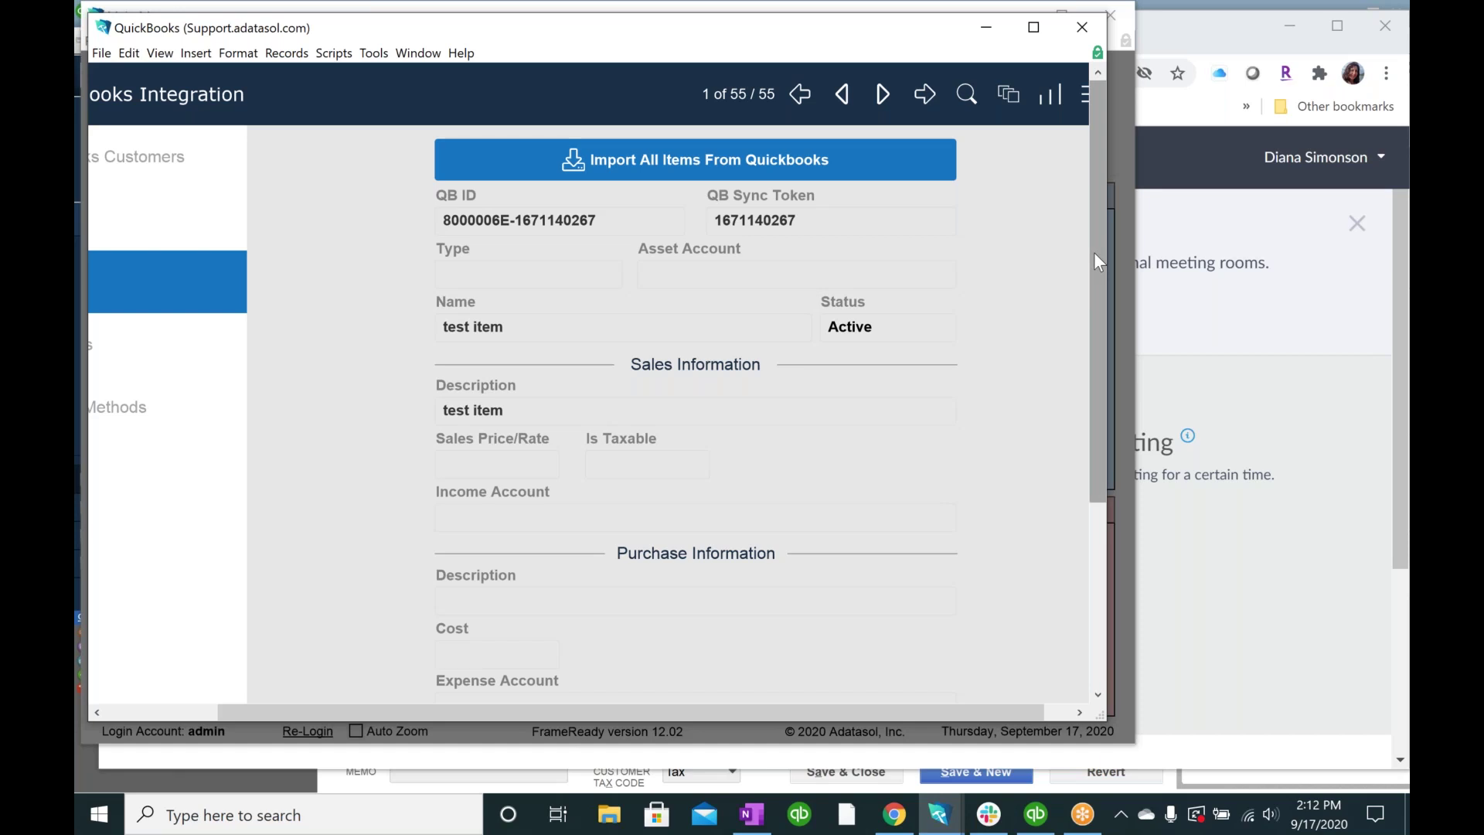
pyautogui.click(1084, 95)
pyautogui.moveTo(550, 708); pyautogui.dragTo(272, 716)
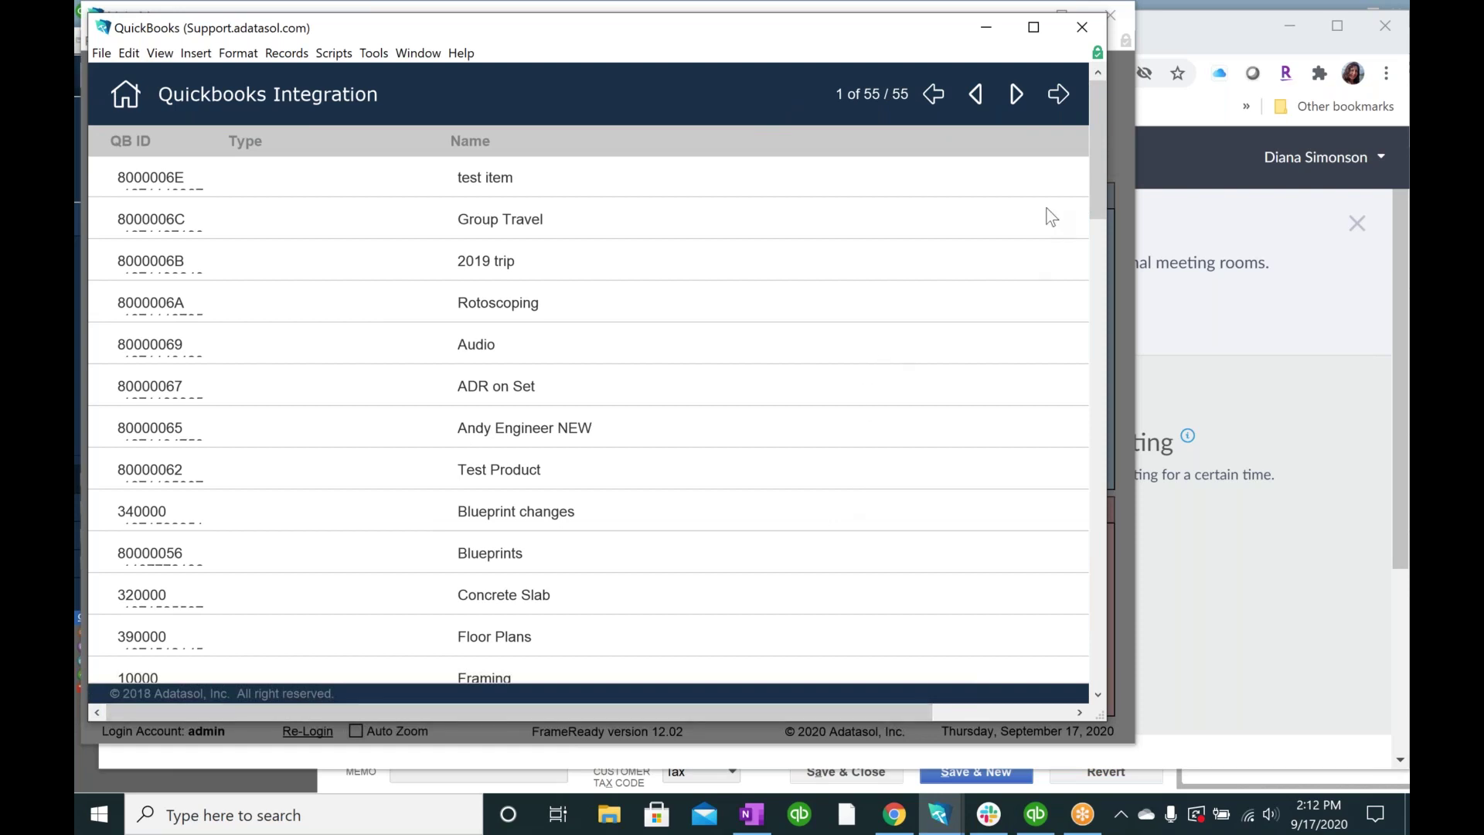
pyautogui.moveTo(1091, 175); pyautogui.dragTo(1084, 680)
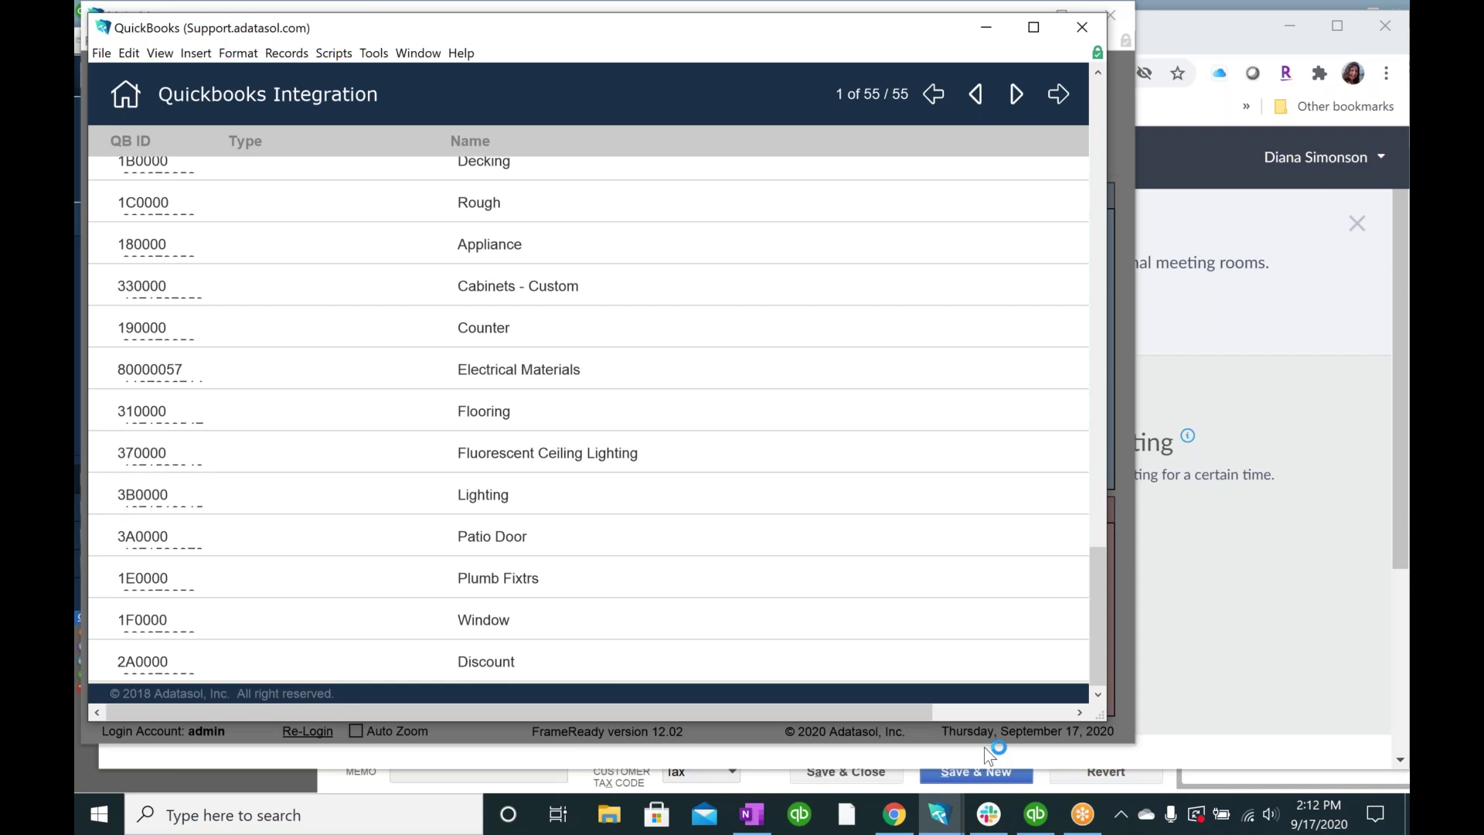
# Step: Switch to QuickBooks Desktop and open the Item List
pyautogui.click(1036, 813)
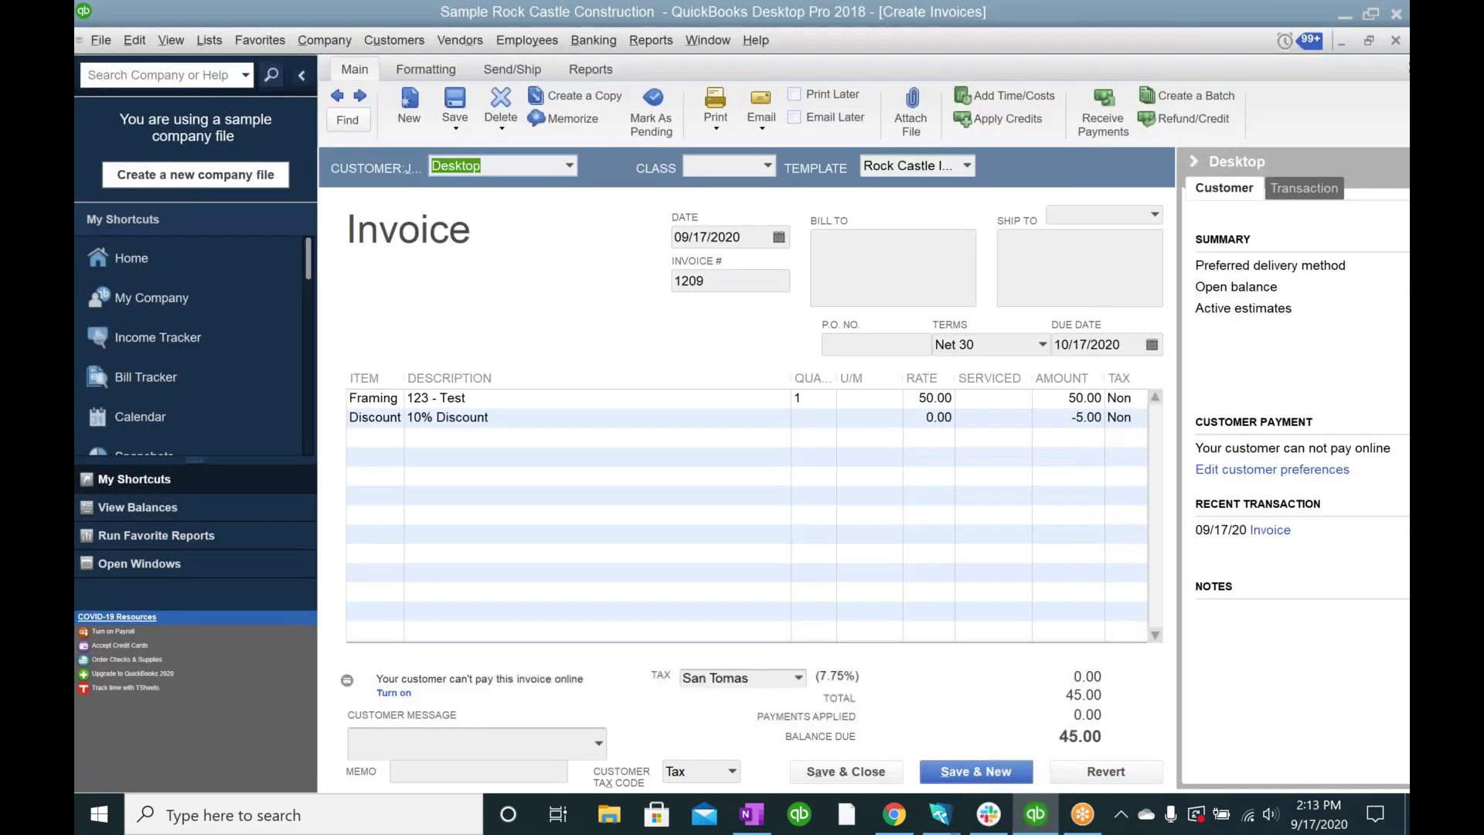
pyautogui.click(210, 39)
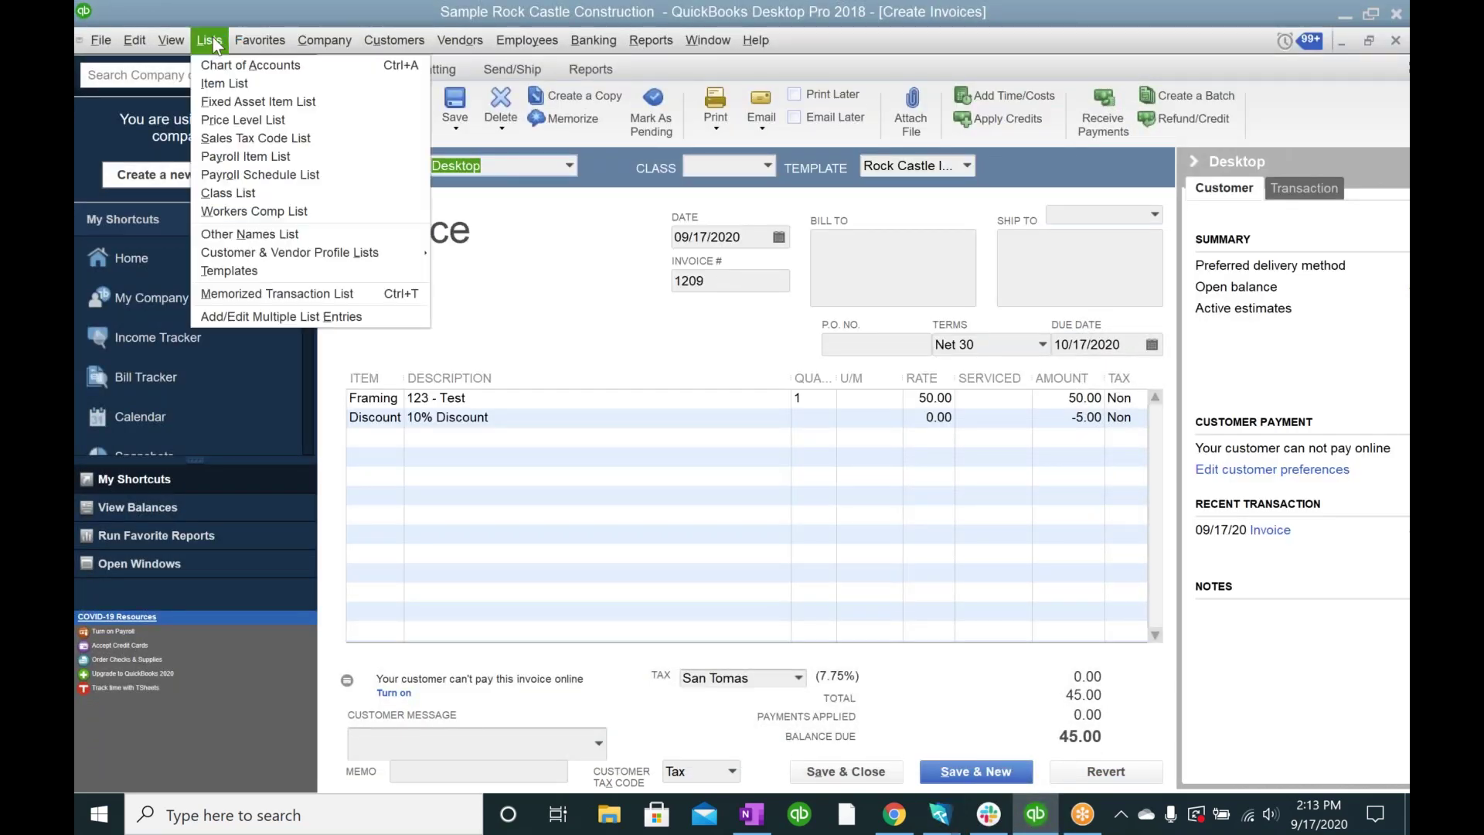
pyautogui.click(217, 90)
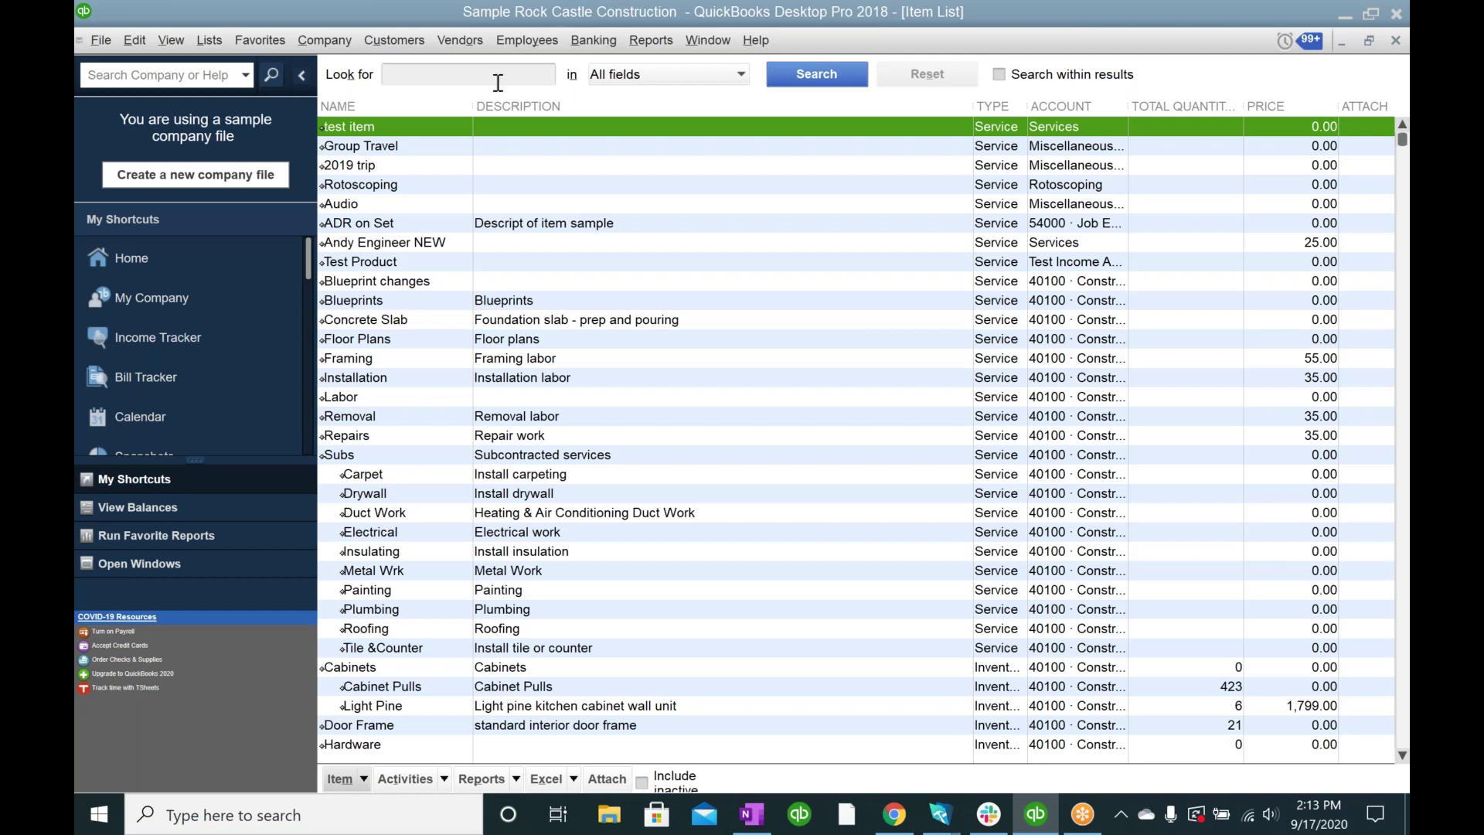
# Step: Search all fields of the Item List for "discount"
pyautogui.click(473, 76)
pyautogui.write('discou')
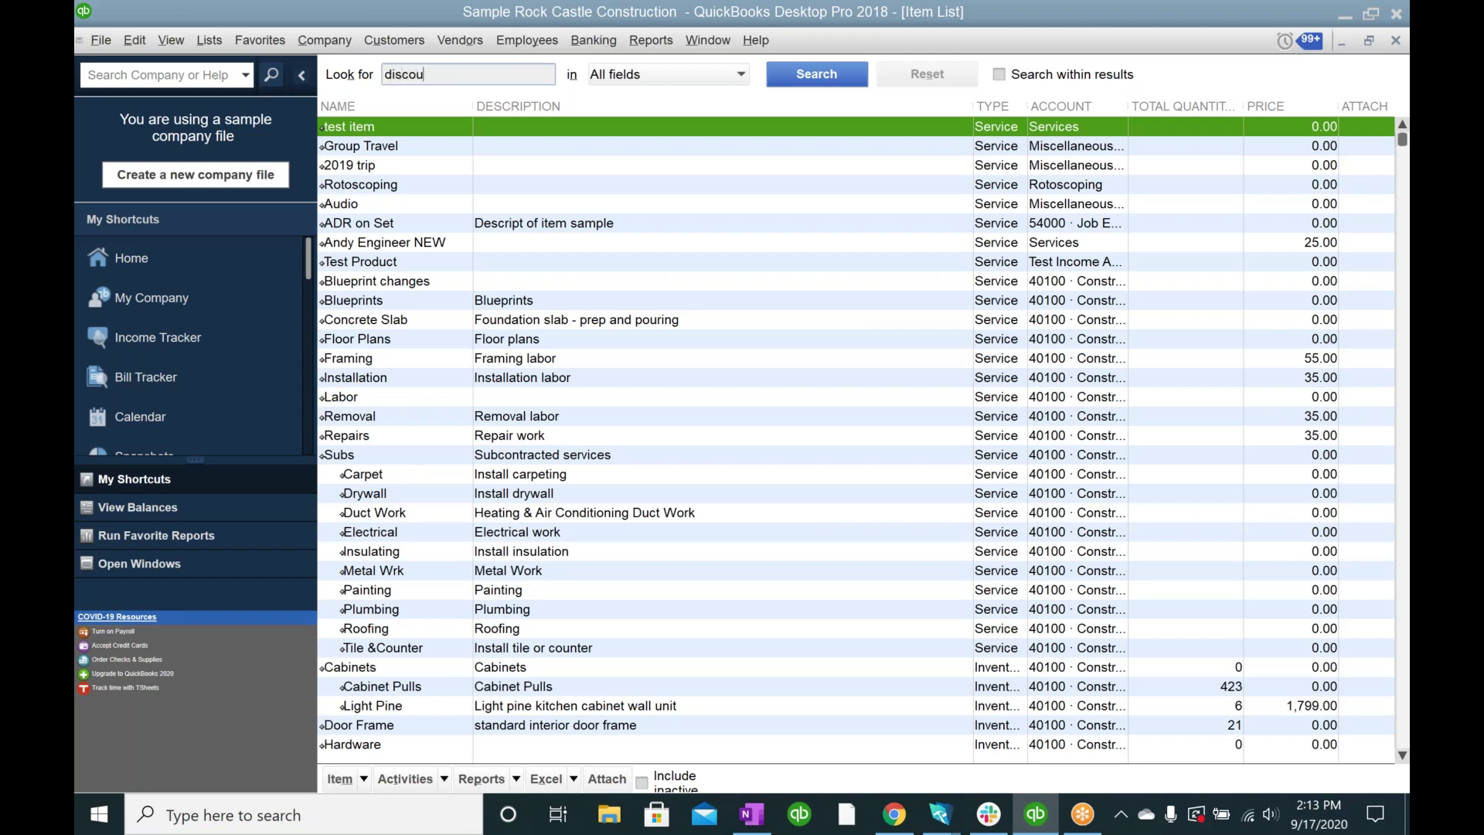
pyautogui.write('nt')
pyautogui.click(813, 77)
pyautogui.click(506, 74)
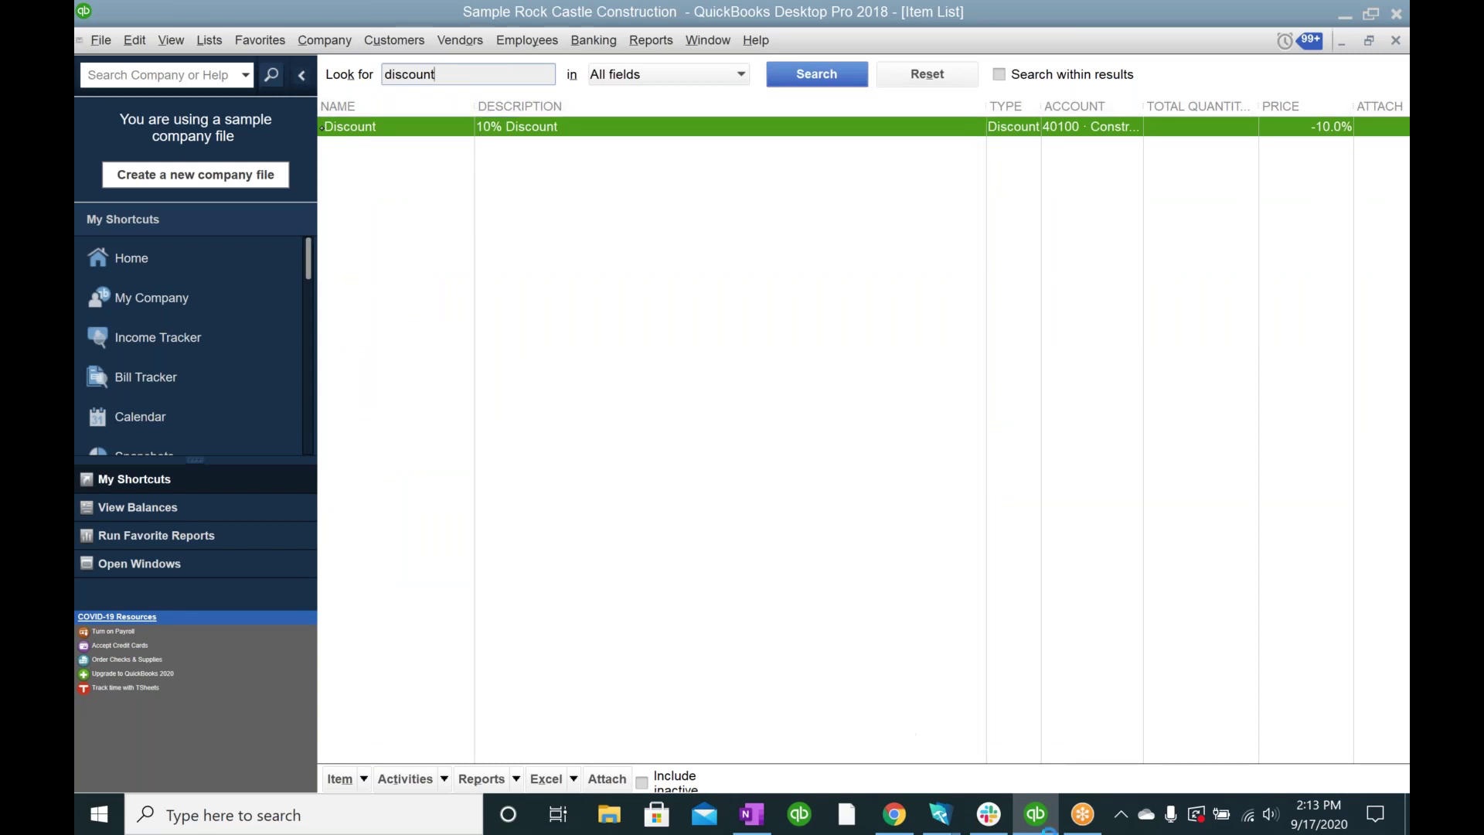
# Step: Switch back to FrameReady's QuickBooks Integration window and open the detail record of the Discount item
pyautogui.moveTo(1035, 815)
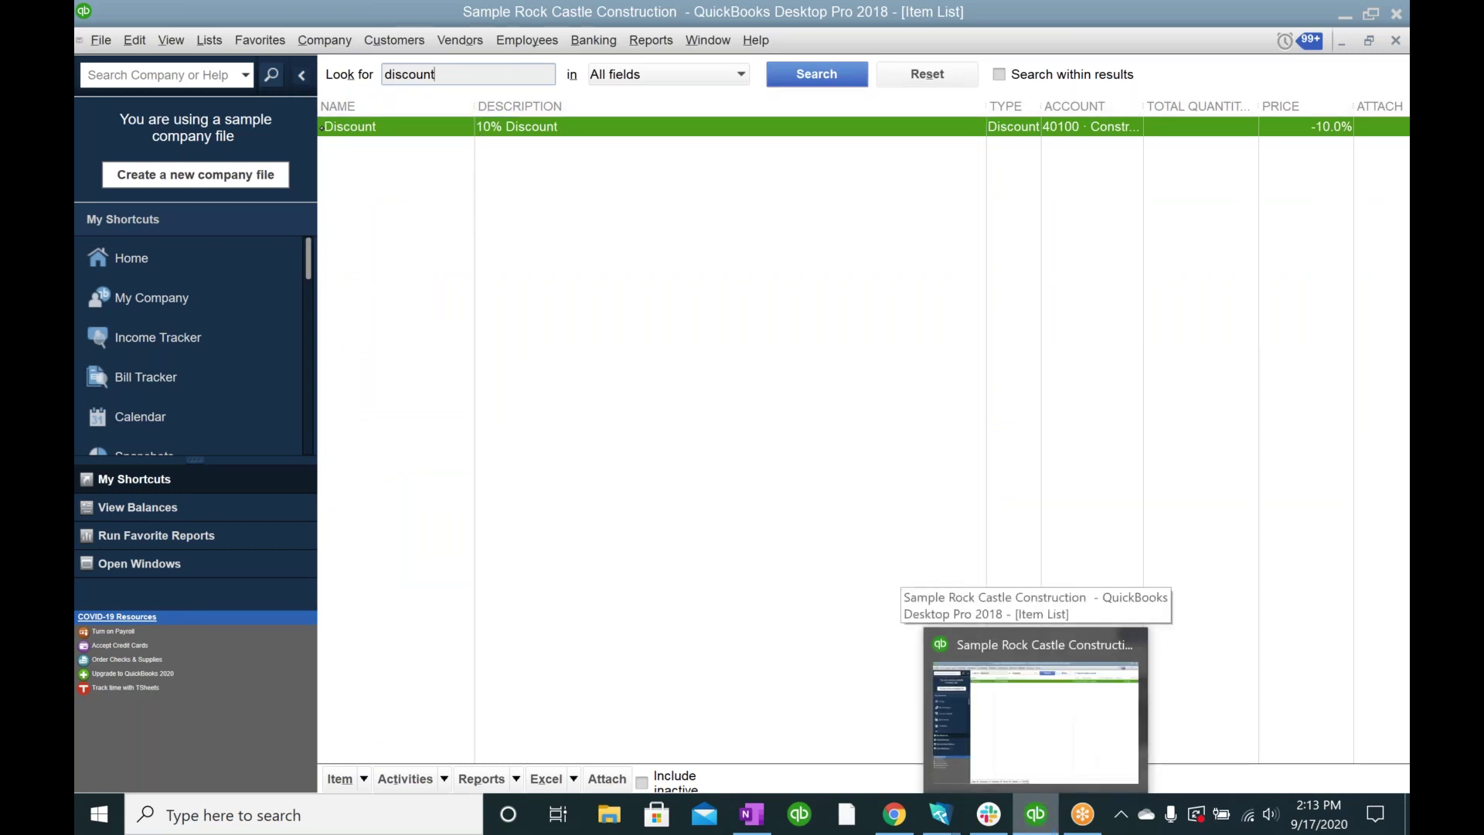
pyautogui.click(940, 815)
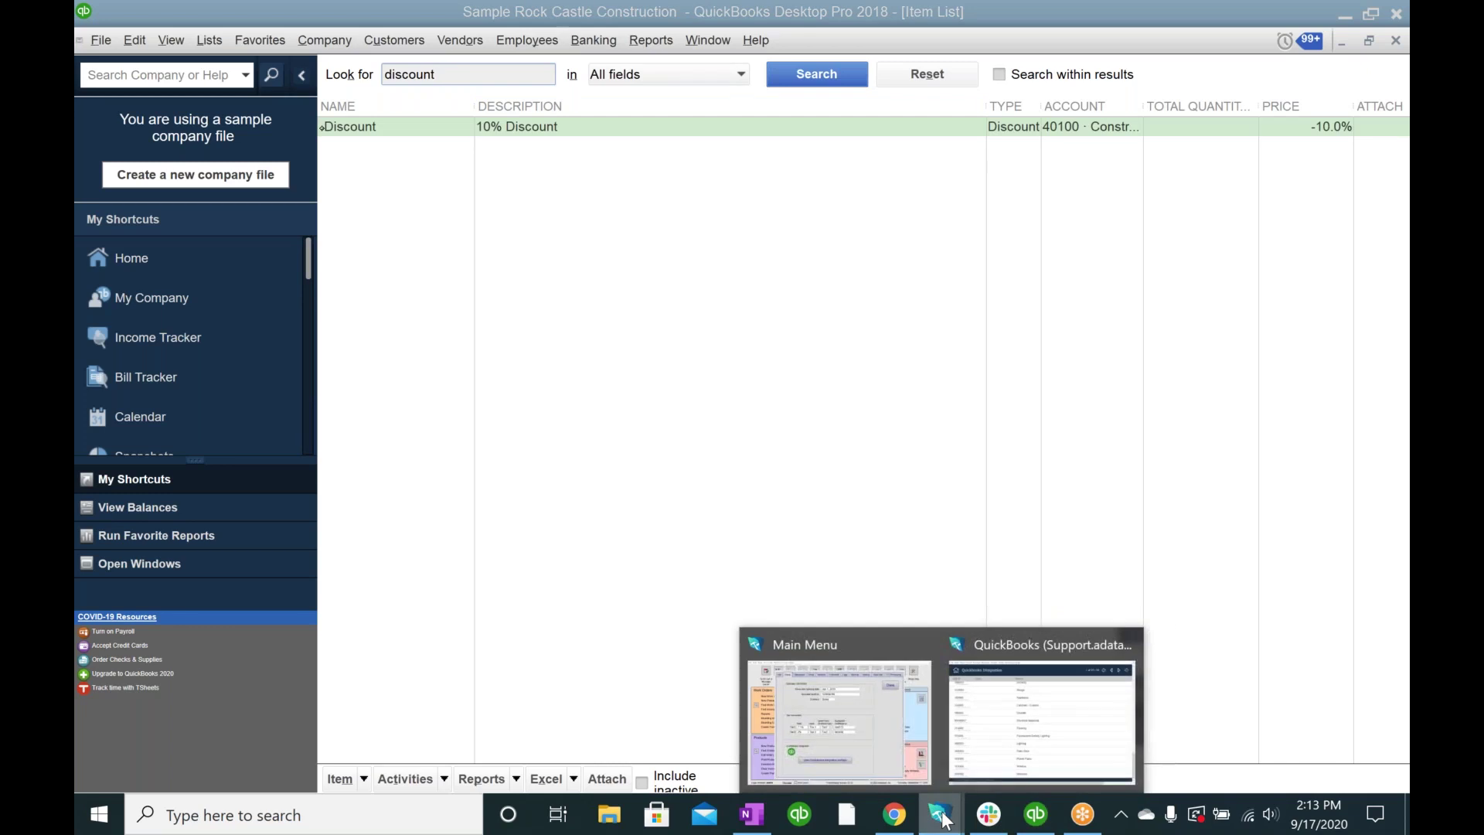
pyautogui.click(1006, 760)
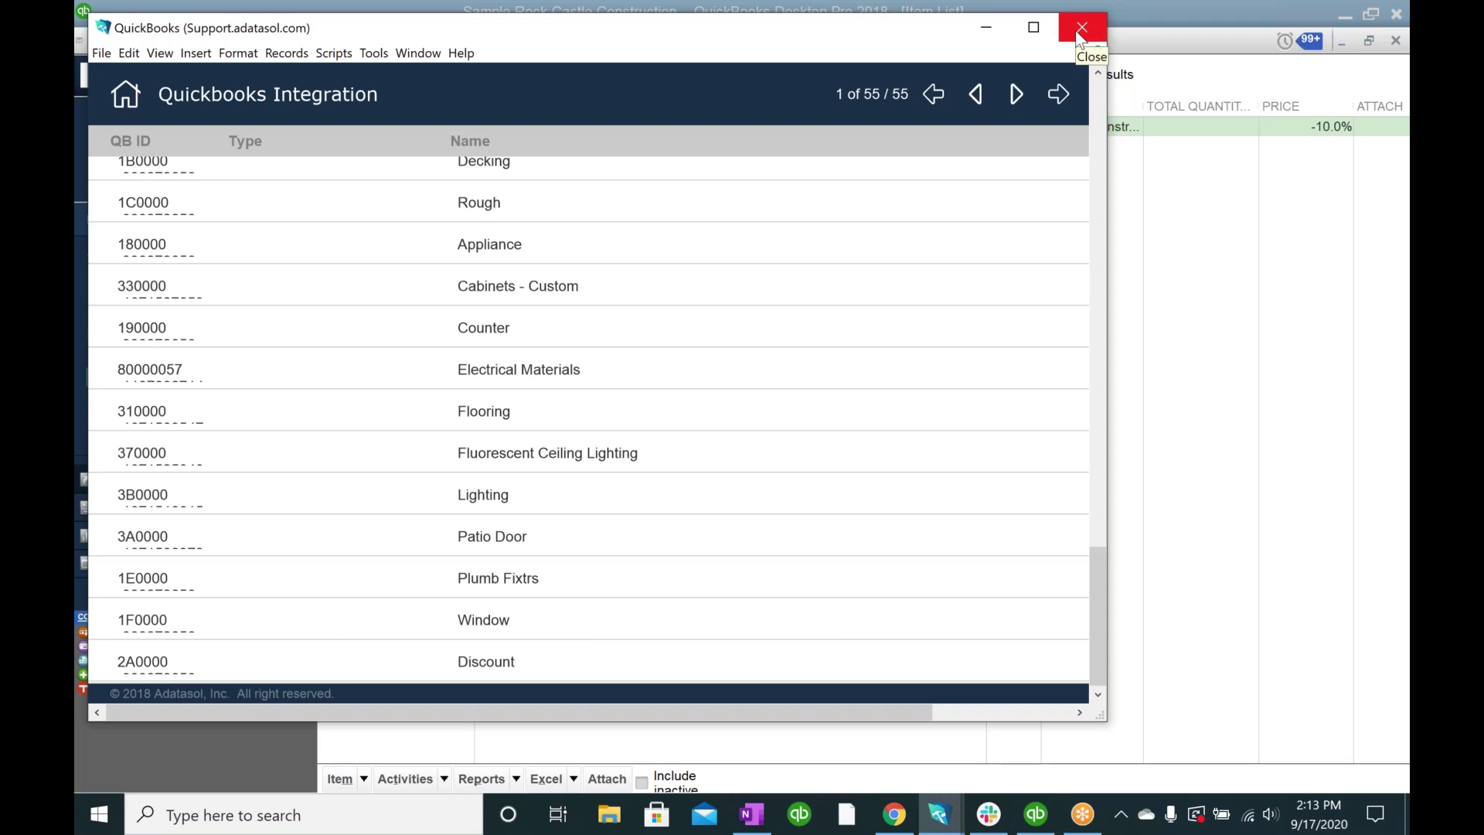
pyautogui.click(292, 662)
pyautogui.moveTo(595, 716); pyautogui.dragTo(941, 699)
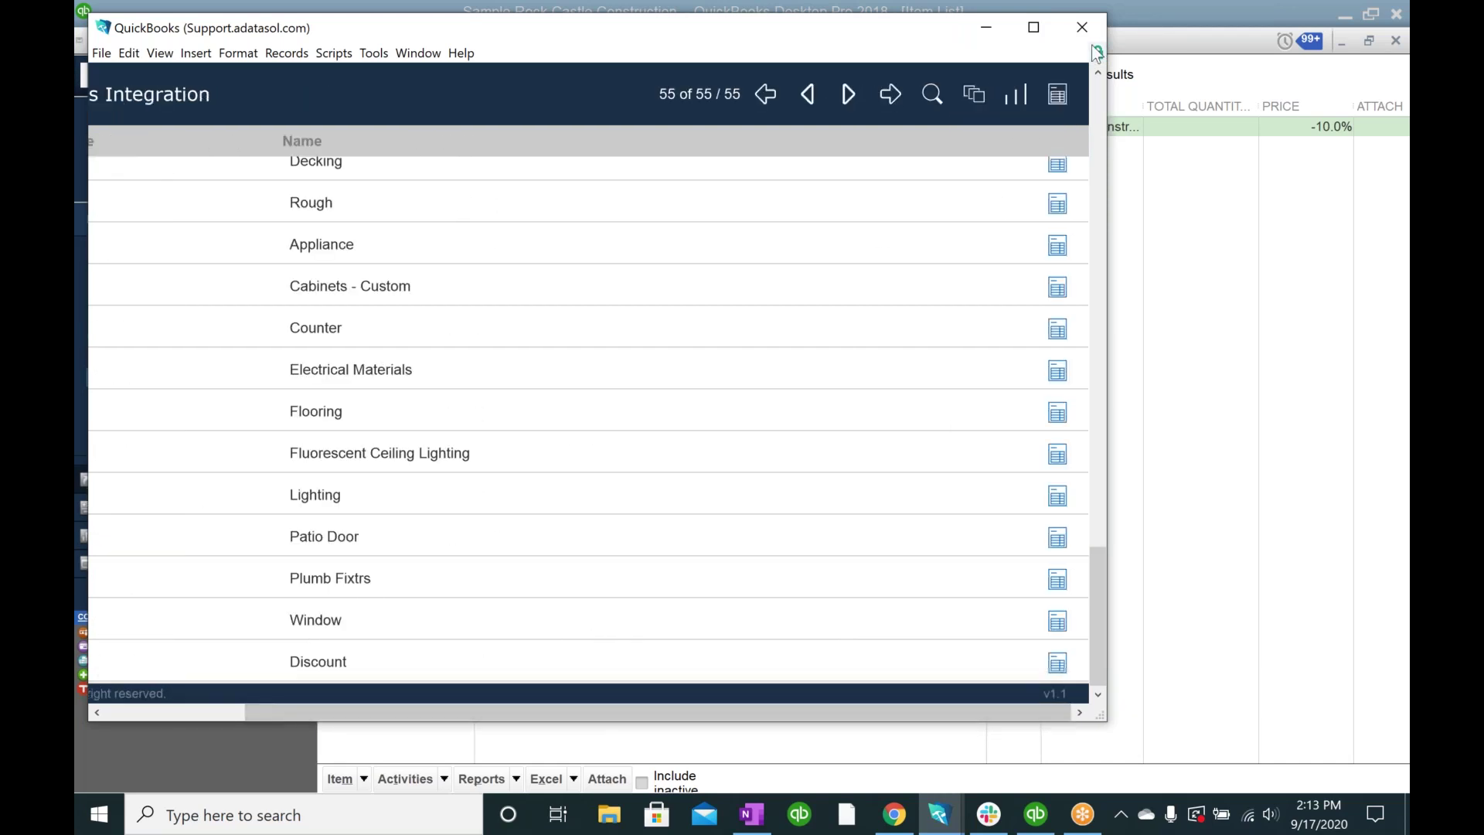
pyautogui.click(1057, 95)
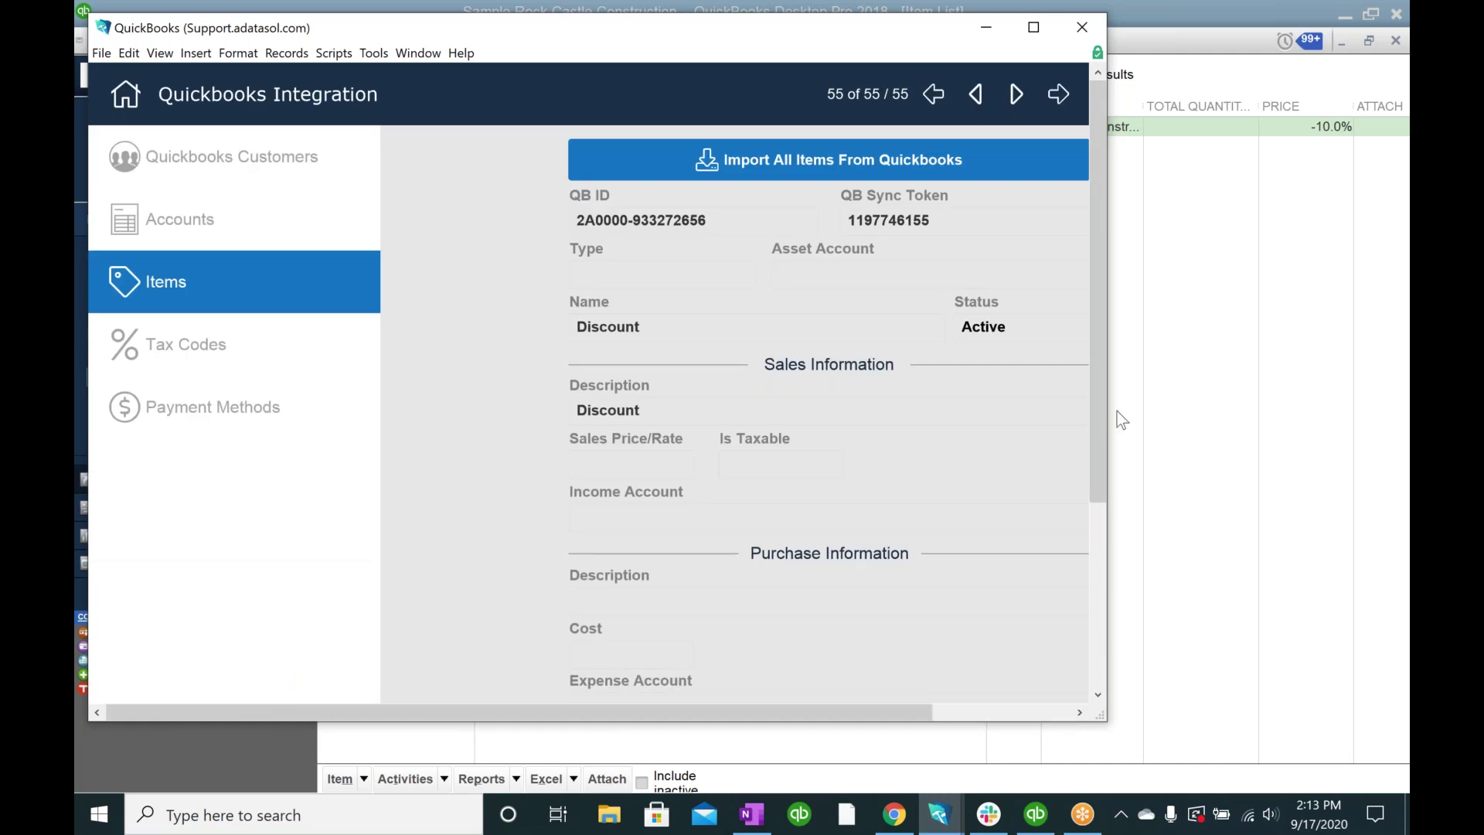
# Step: Examine the Discount item's settings, selecting the entry in its Discount Mapping List
pyautogui.moveTo(1094, 405); pyautogui.dragTo(868, 606)
pyautogui.moveTo(800, 712); pyautogui.dragTo(944, 696)
pyautogui.click(695, 616)
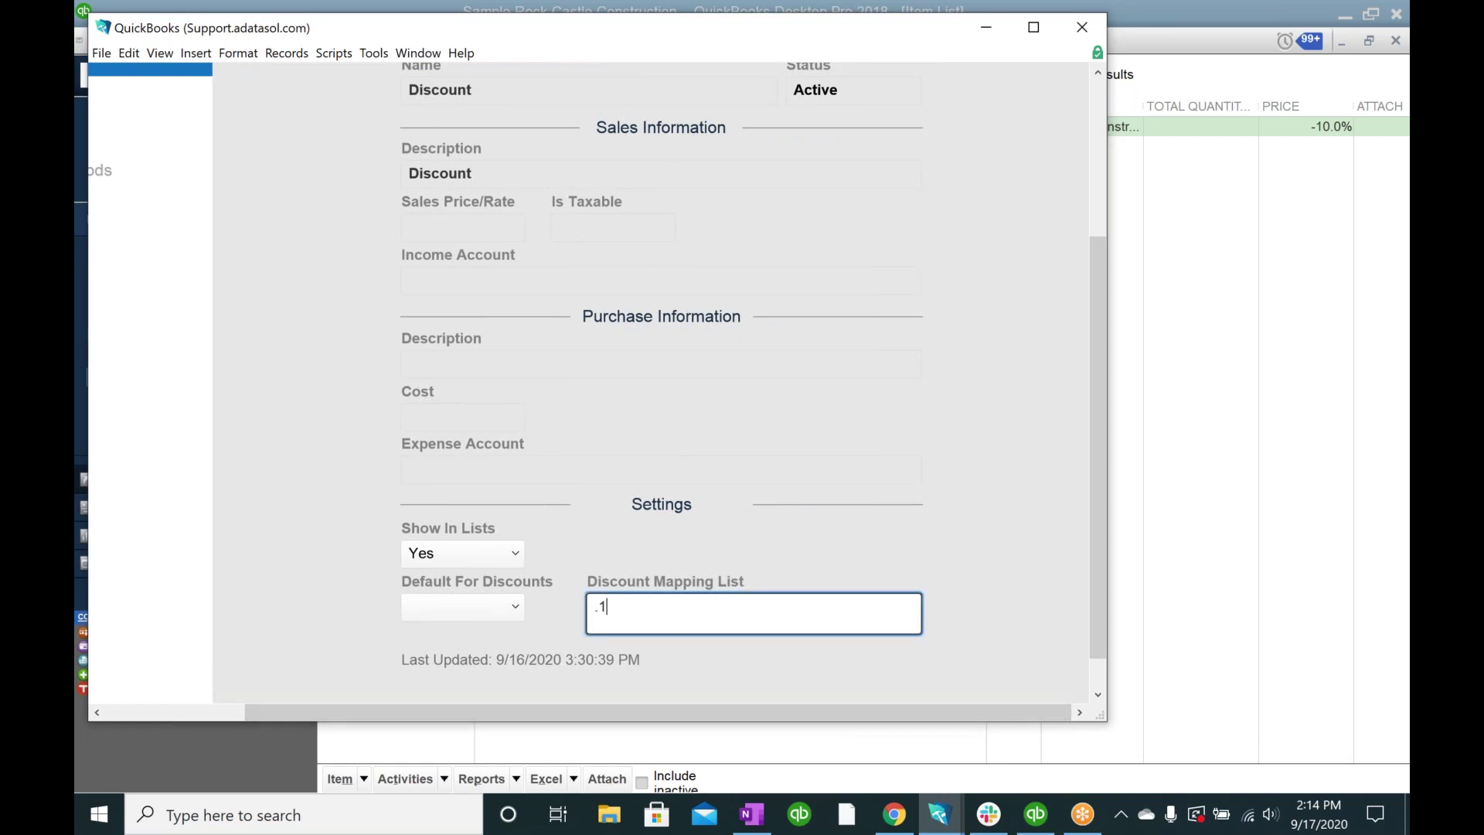
pyautogui.tripleClick(603, 612)
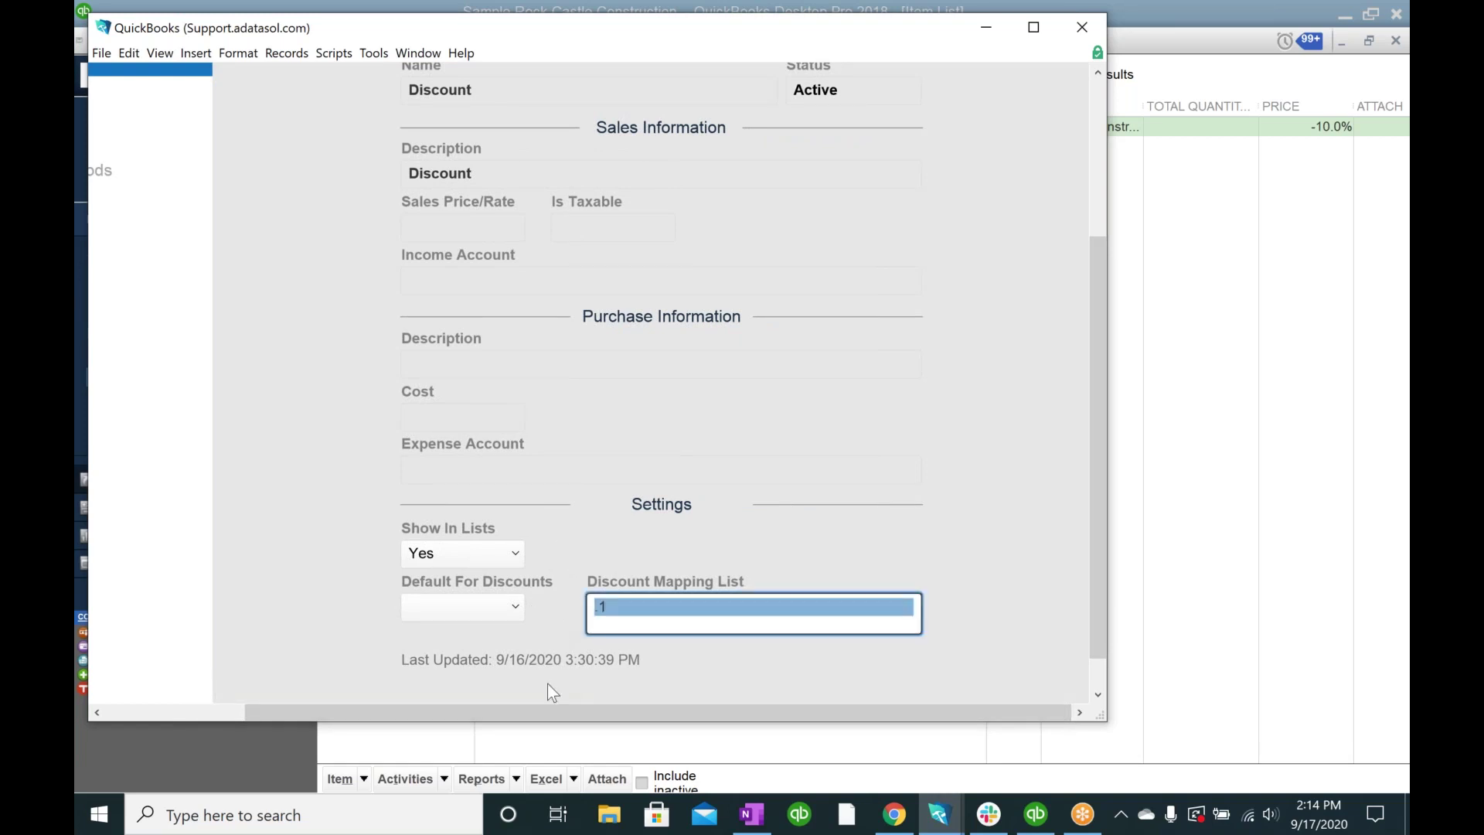
pyautogui.moveTo(521, 711); pyautogui.dragTo(394, 680)
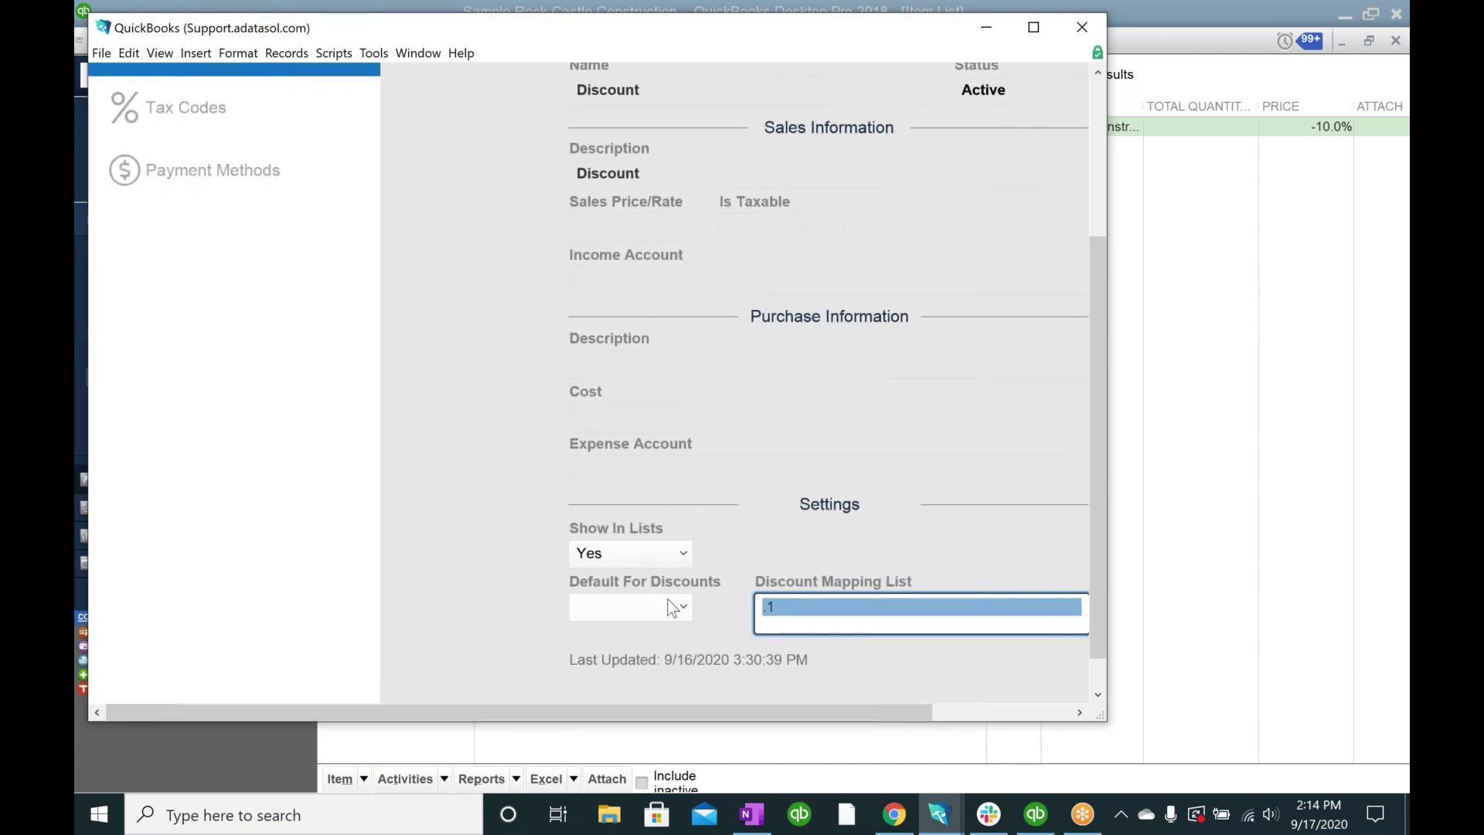
# Step: Return to the QuickBooks Integration home page, make the window taller, and review its license and connection information
pyautogui.click(1094, 82)
pyautogui.click(127, 94)
pyautogui.moveTo(1101, 326); pyautogui.dragTo(1089, 452)
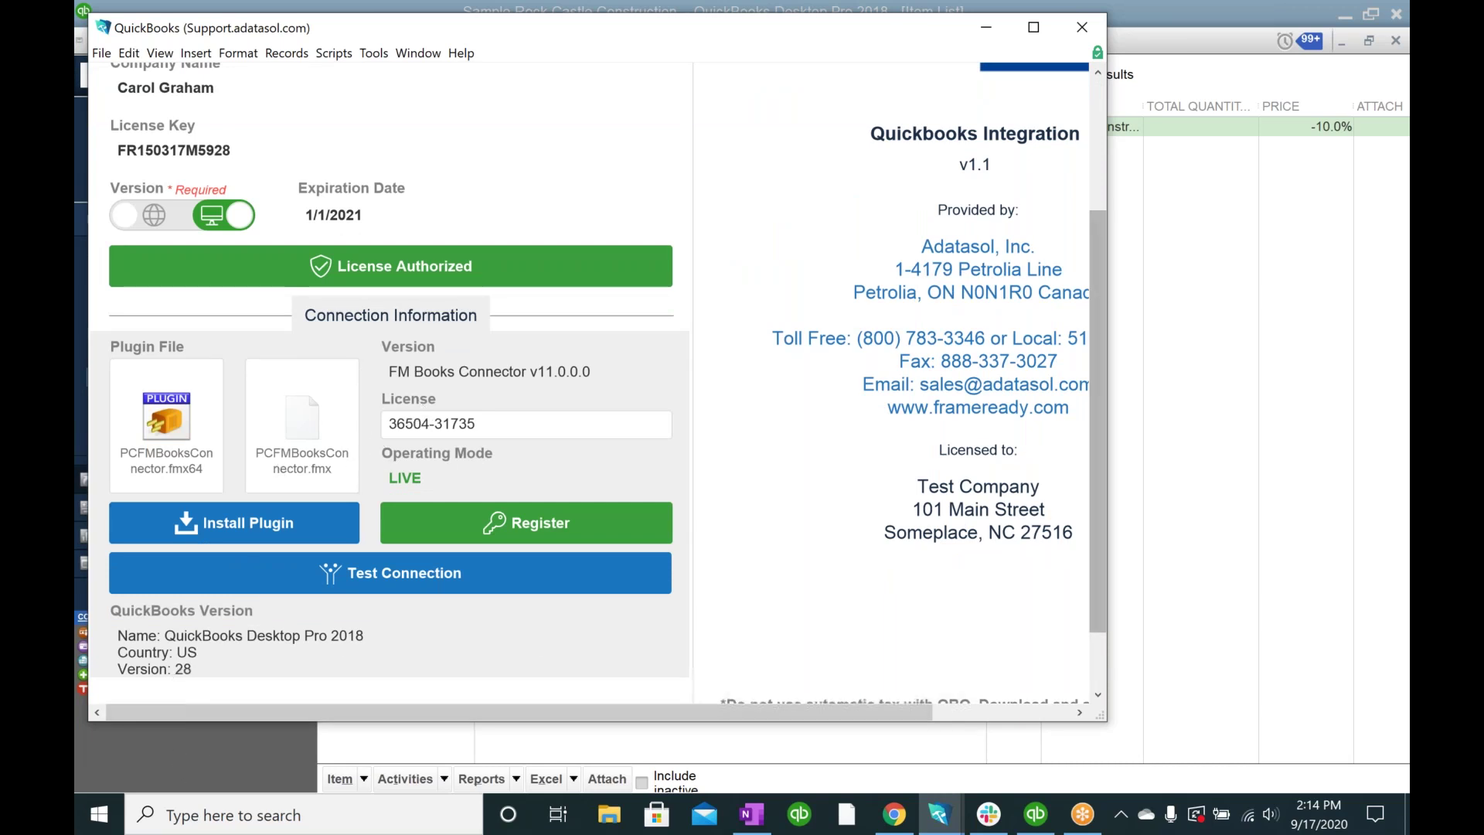
pyautogui.scroll(-2, 1097, 609)
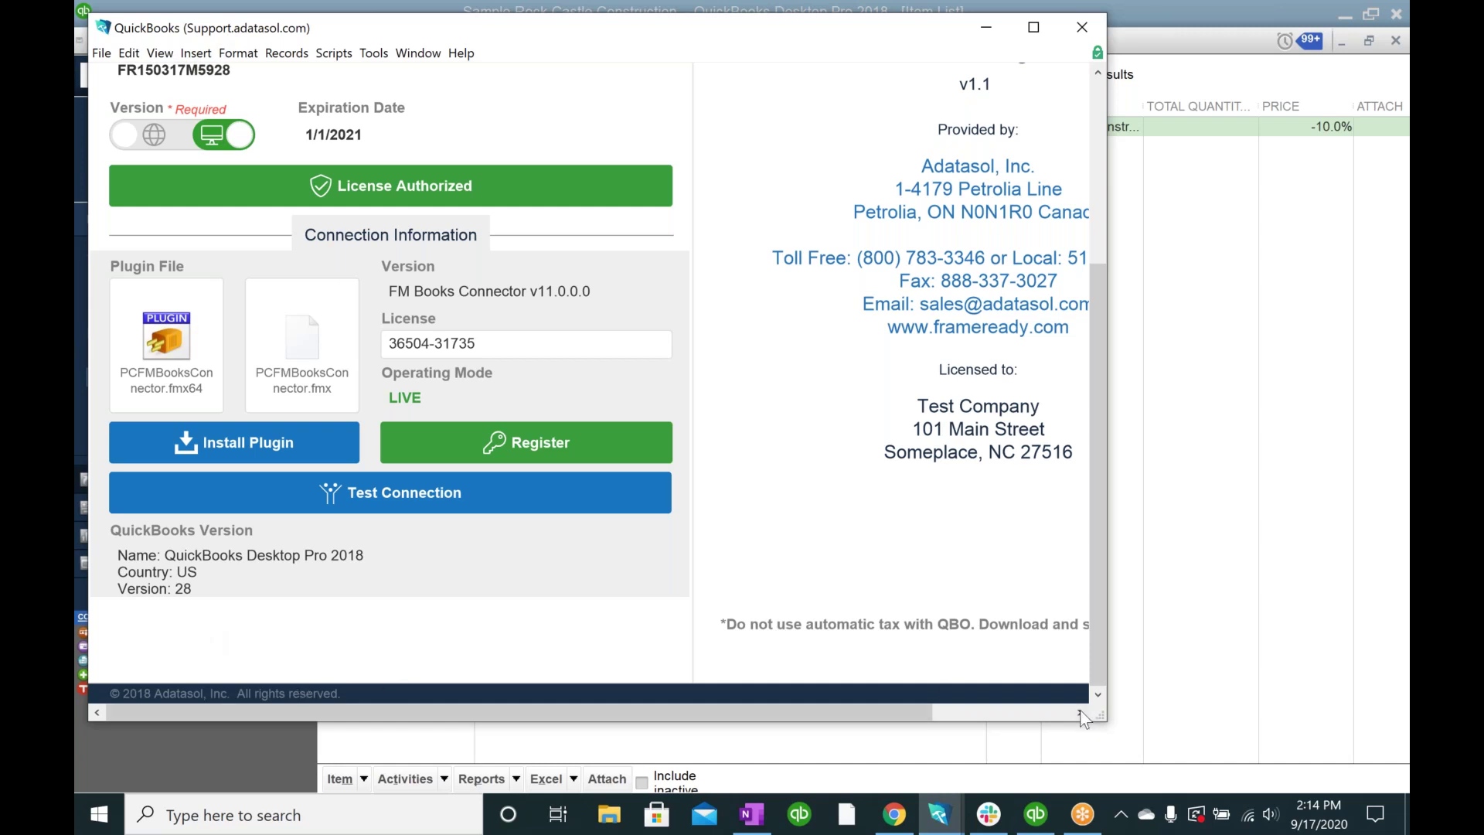
pyautogui.moveTo(1106, 721); pyautogui.dragTo(1105, 784)
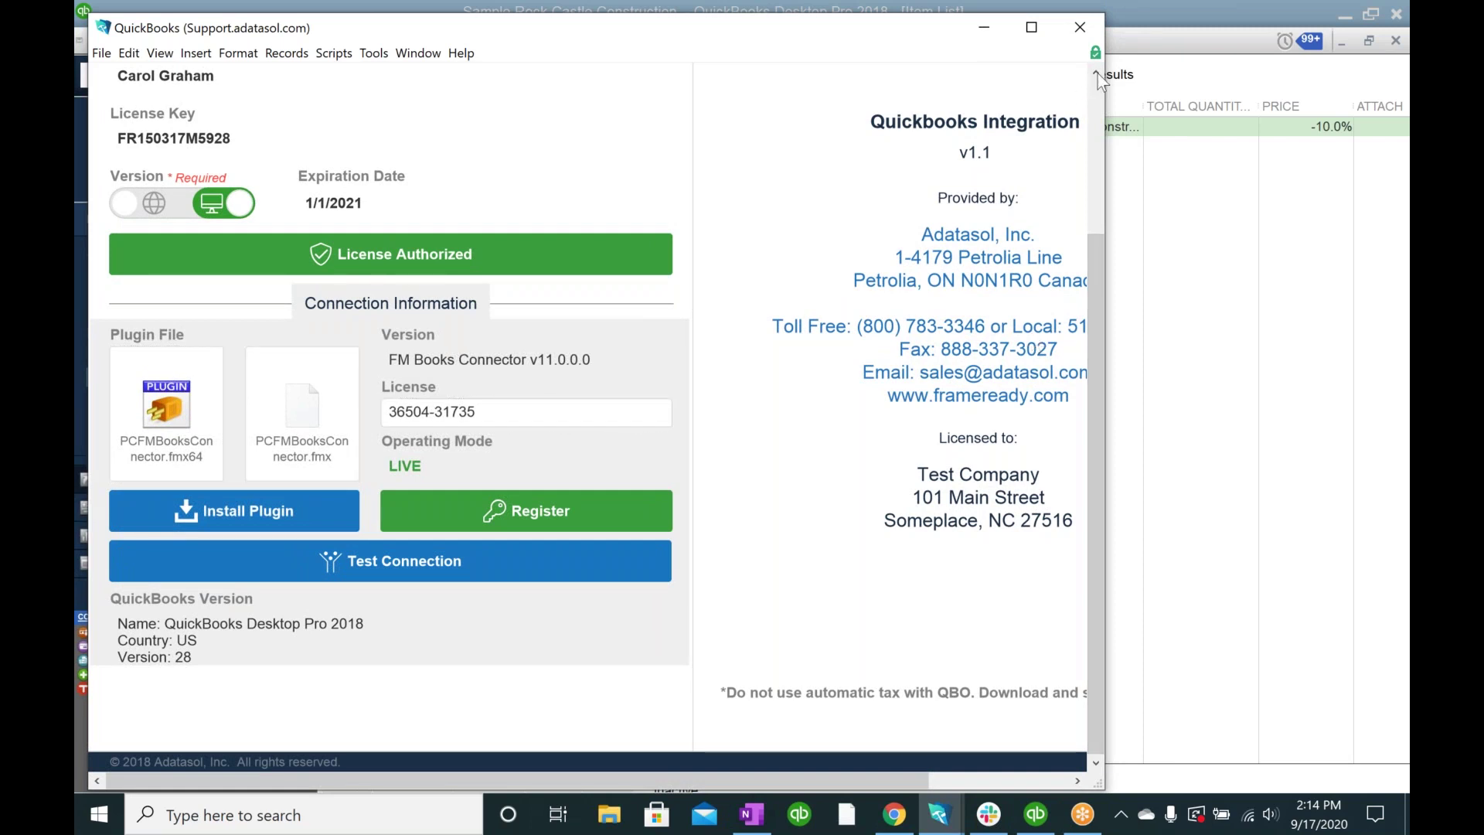
pyautogui.click(1095, 95)
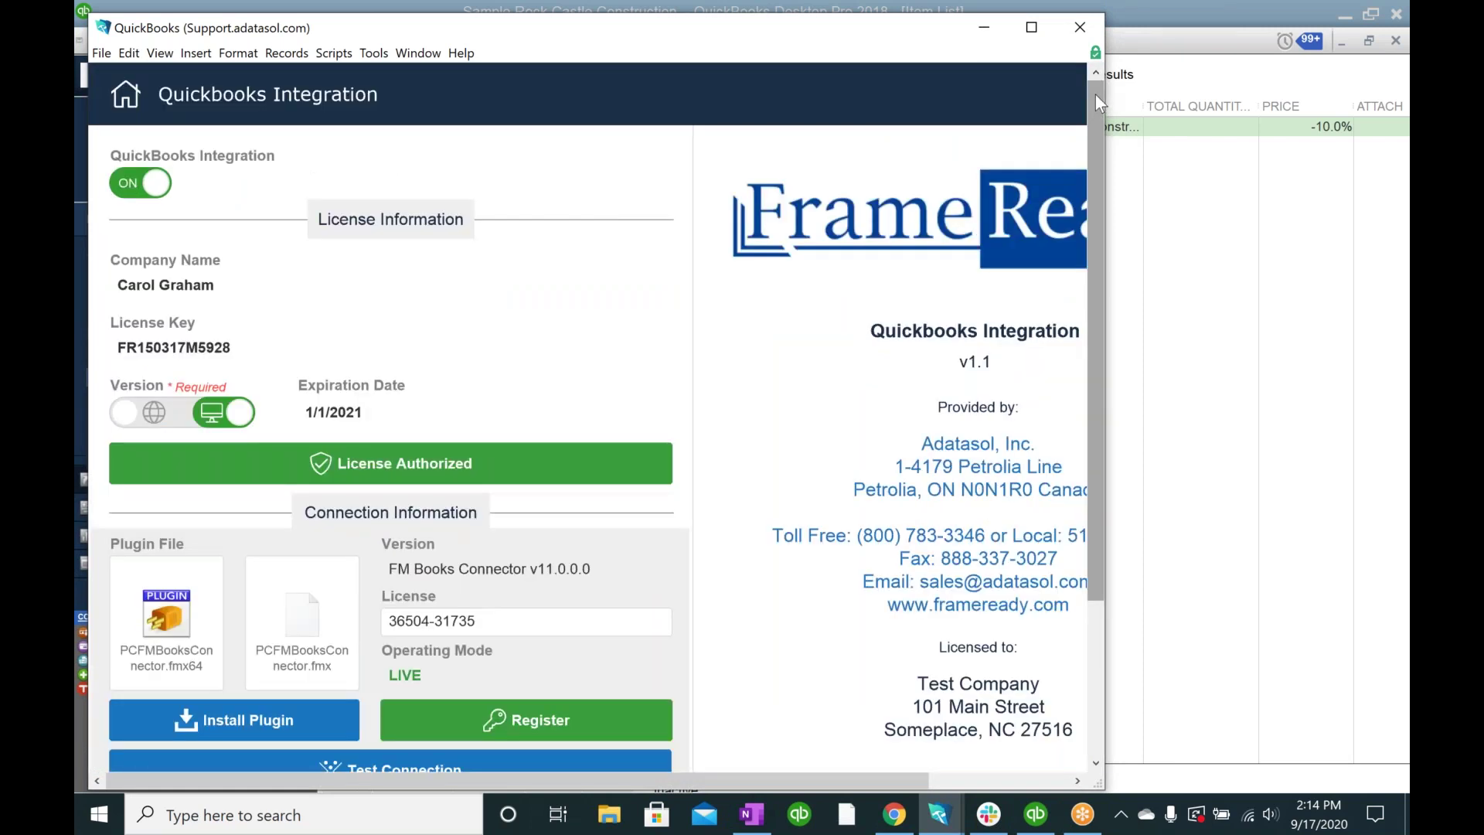
# Step: Switch to QuickBooks Desktop and open the Desktop customer's 09/17/2020 invoice from the Customer Center
pyautogui.click(1036, 815)
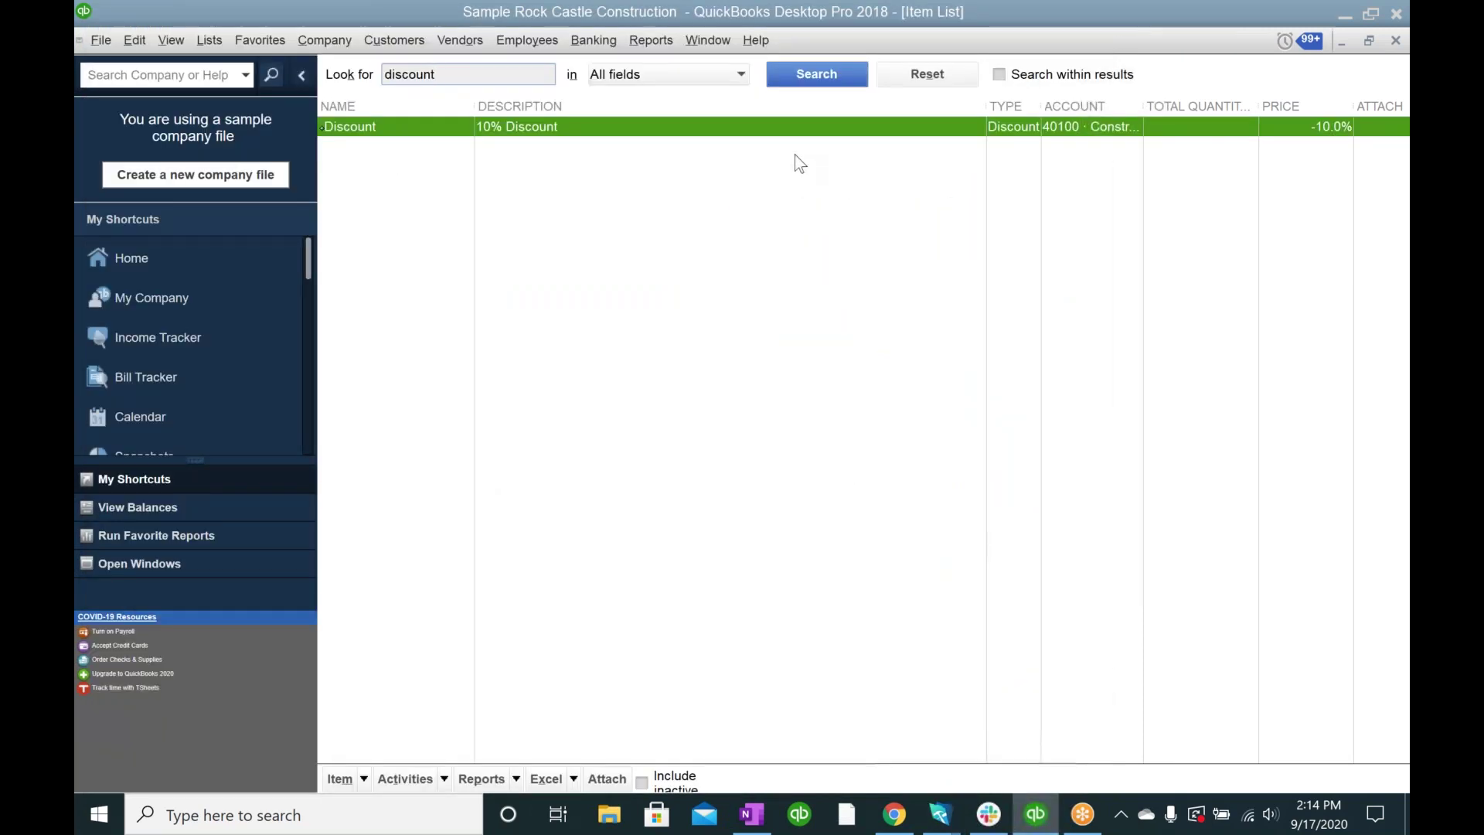
pyautogui.click(386, 39)
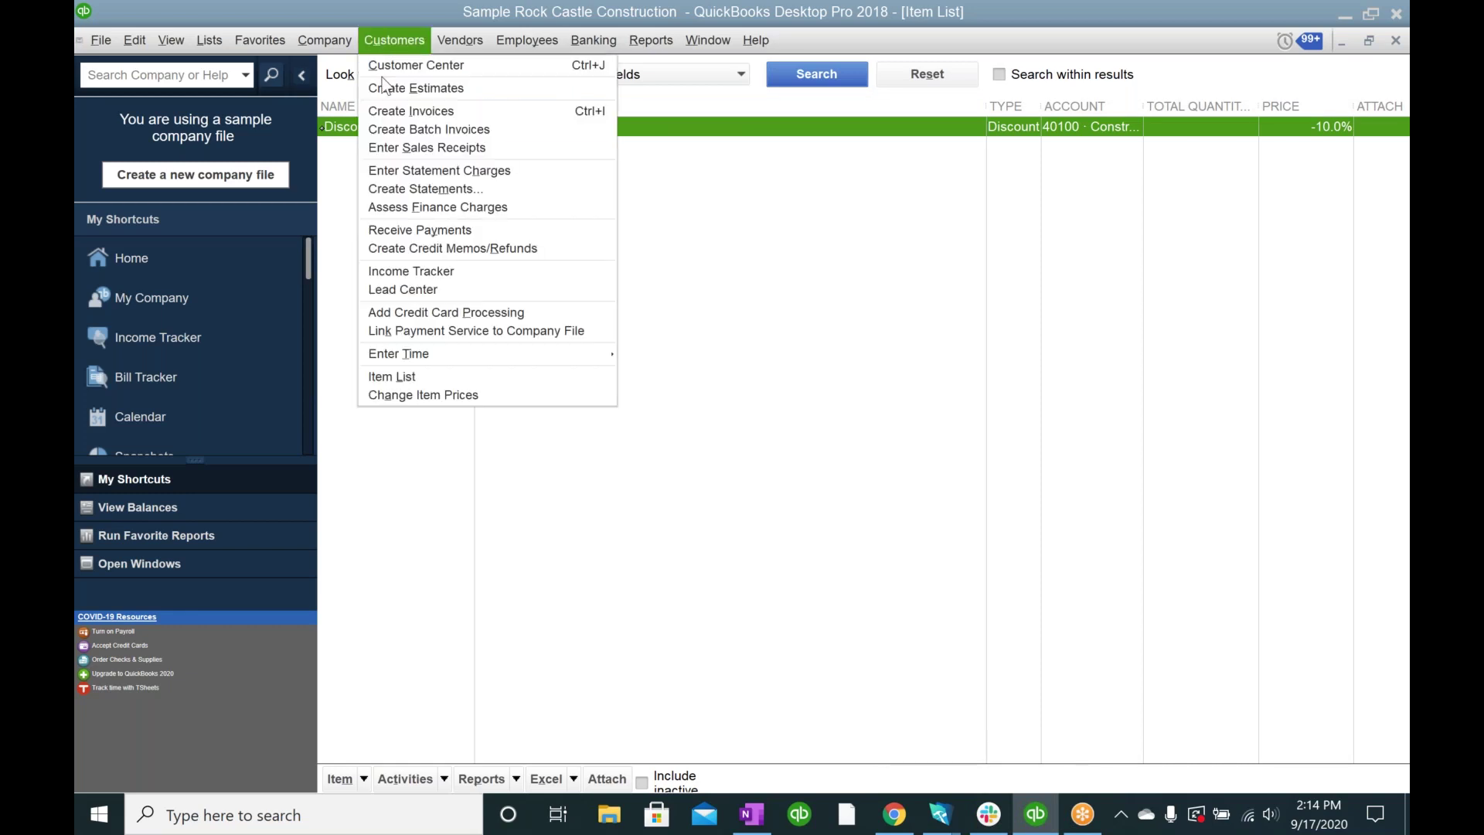
pyautogui.click(398, 65)
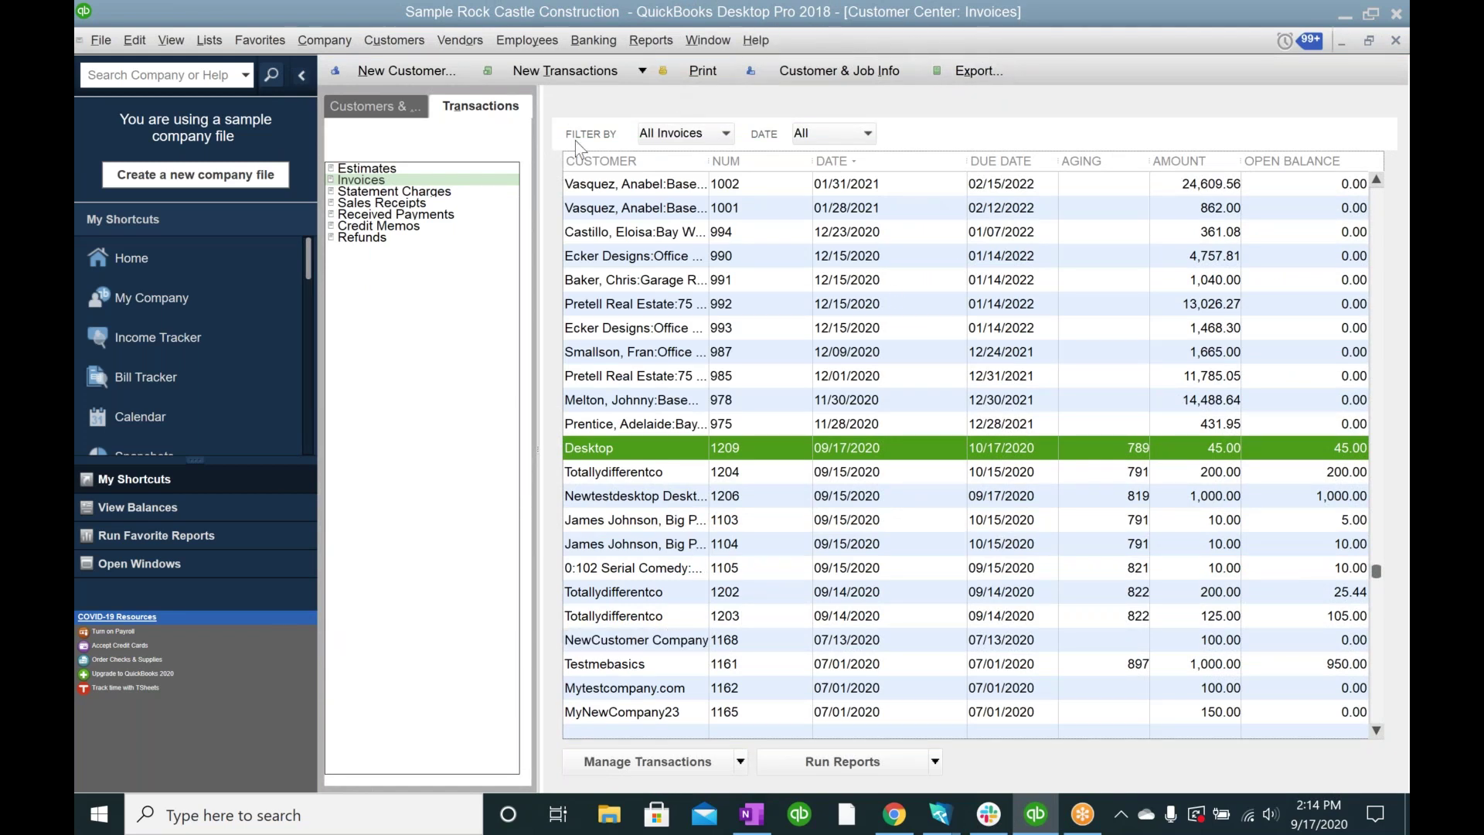
pyautogui.click(1408, 142)
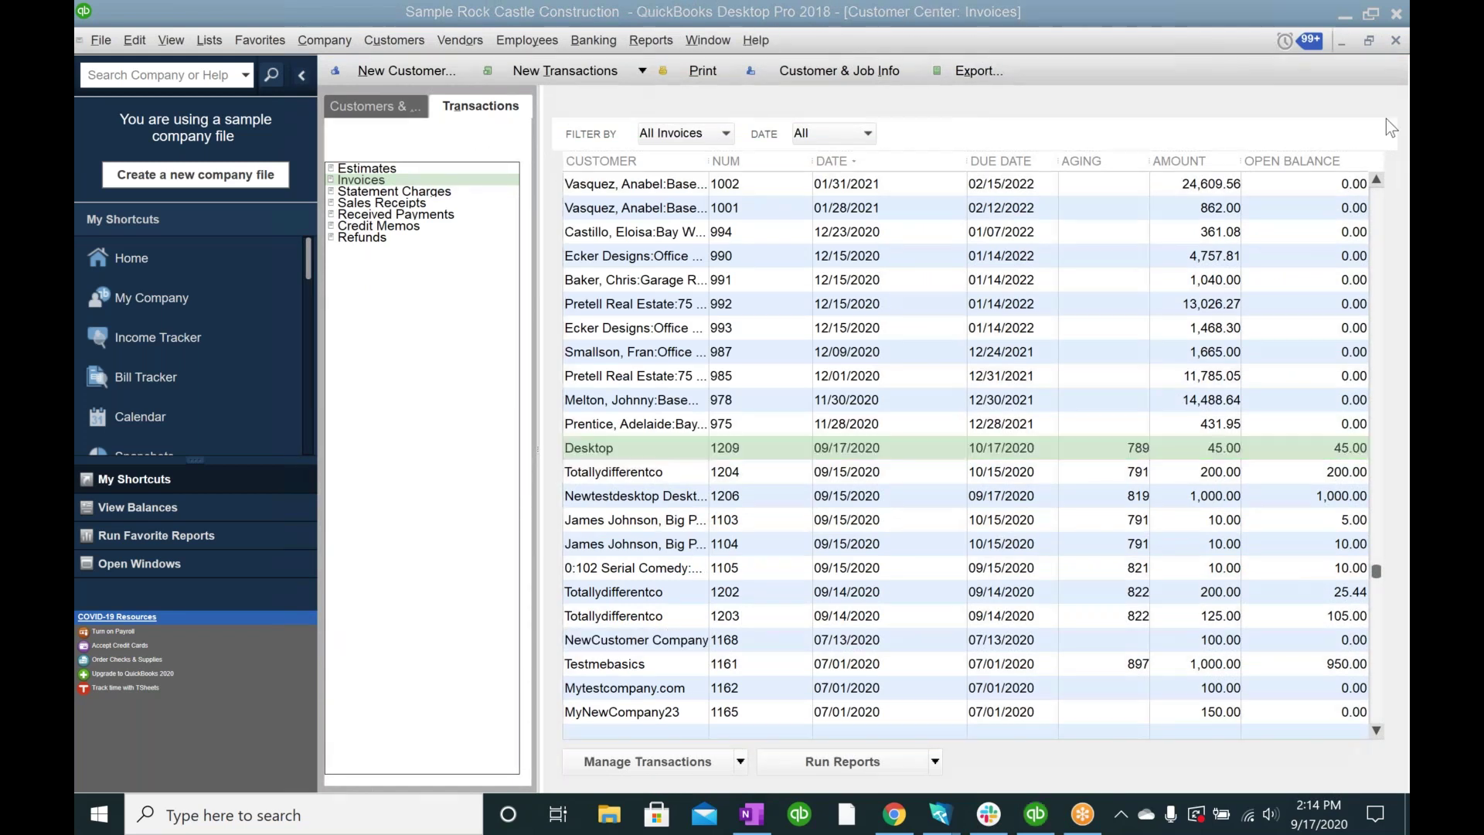
pyautogui.doubleClick(735, 453)
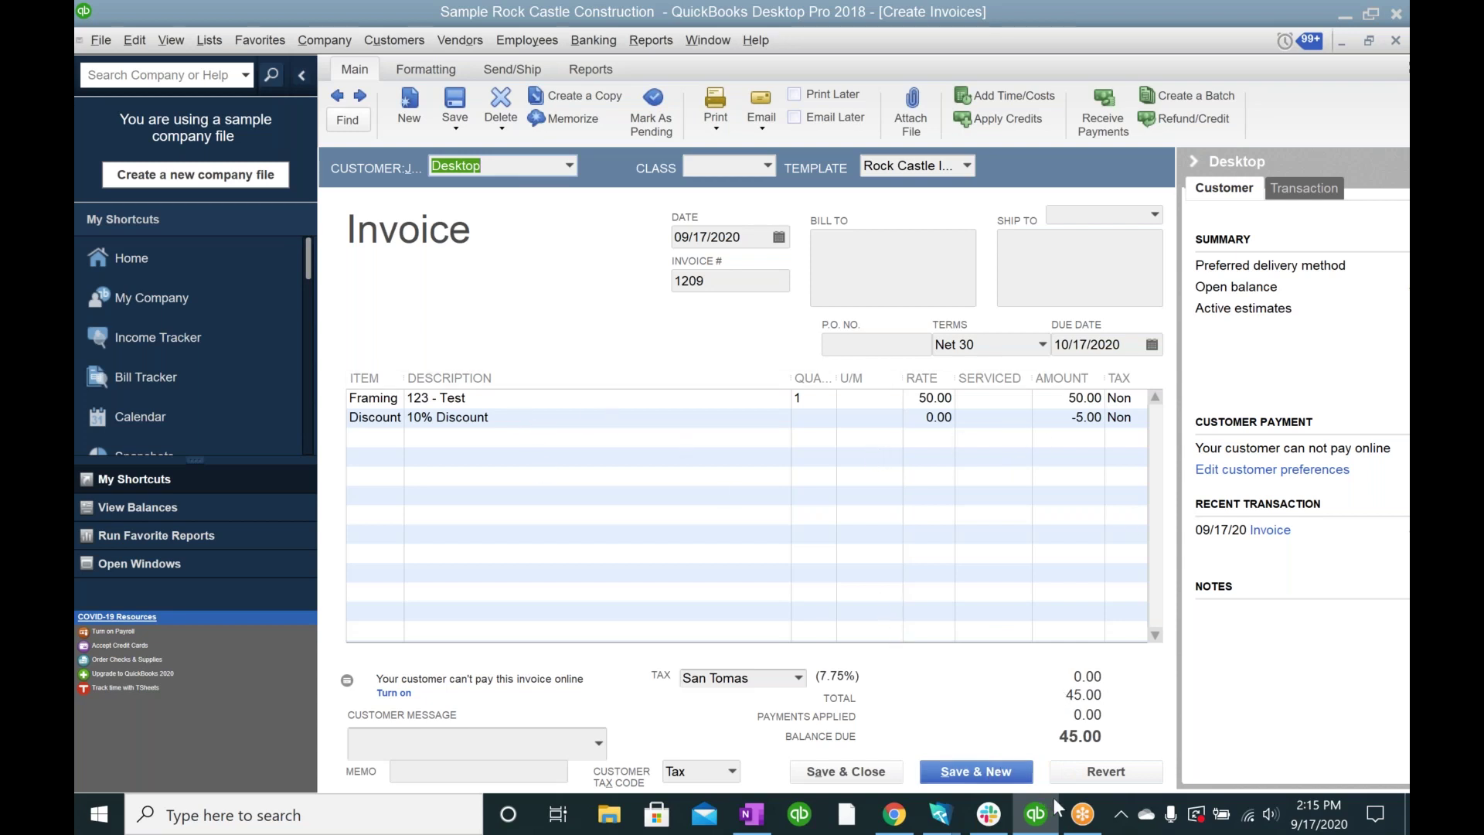
# Step: Switch to FrameReady, bring its Main Menu window forward, and close the setup screen showing the fiscal settings
pyautogui.moveTo(1035, 819)
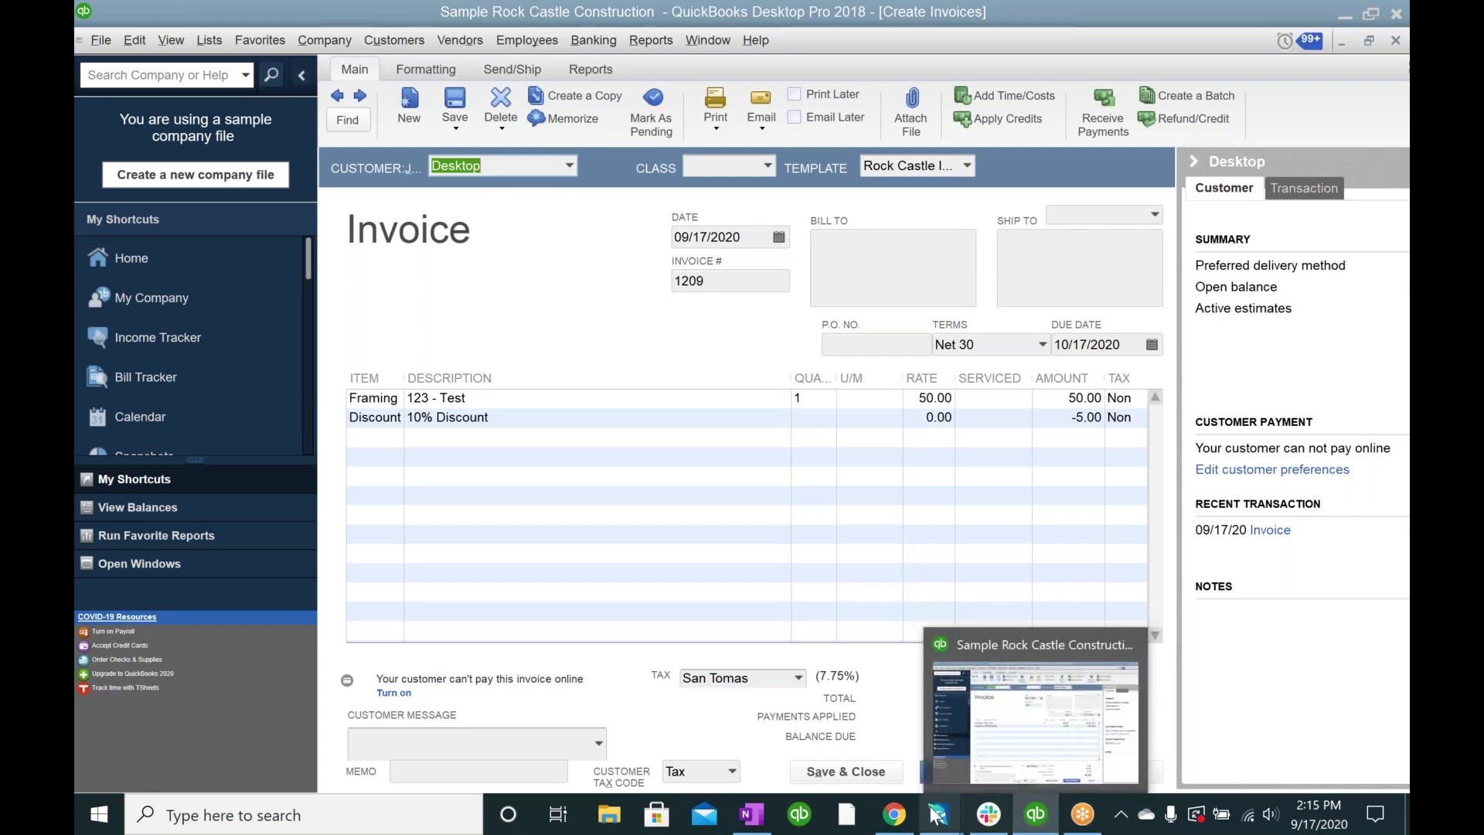
pyautogui.moveTo(939, 815)
pyautogui.click(1062, 703)
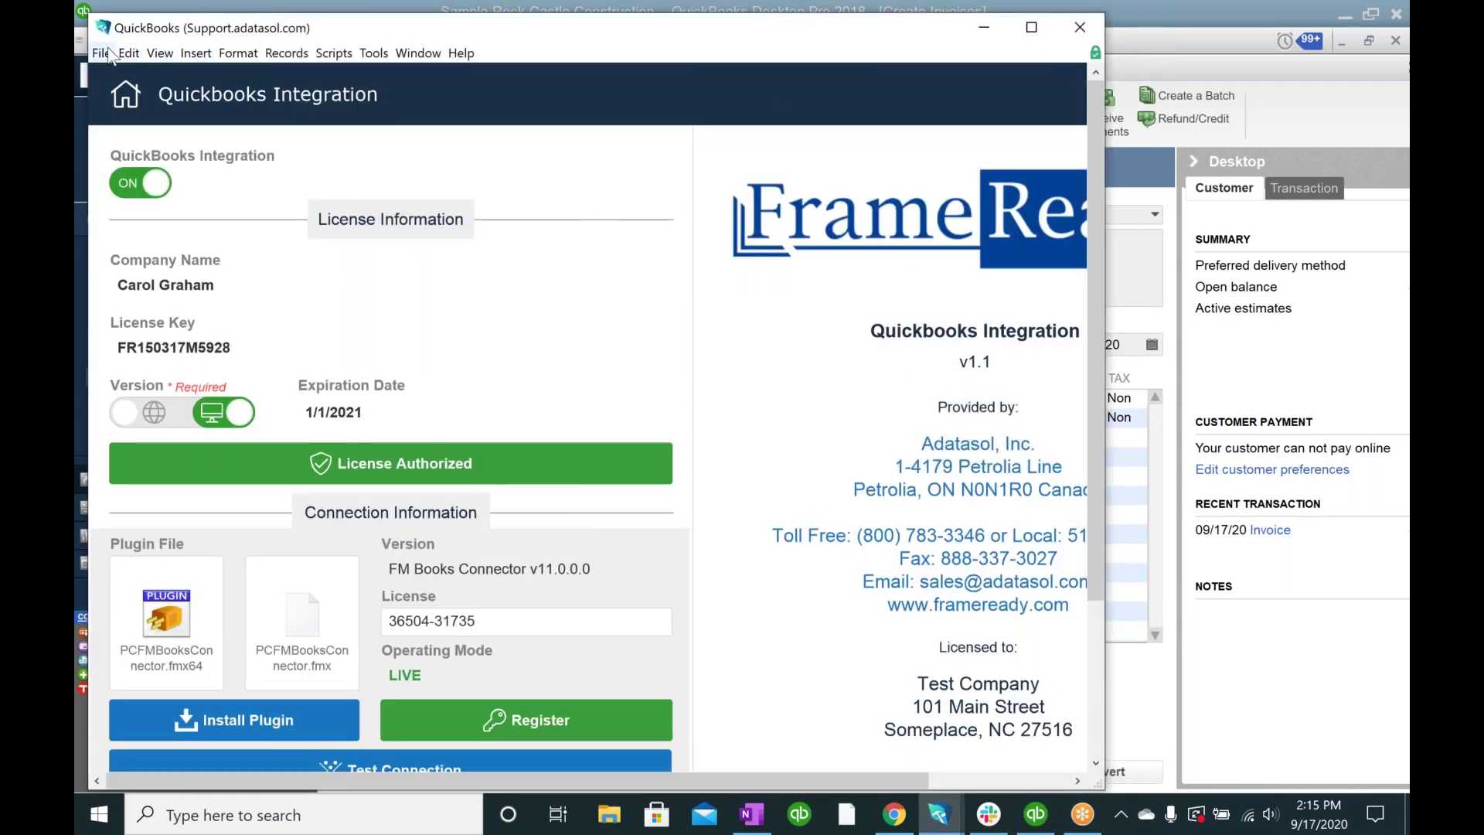
pyautogui.click(421, 53)
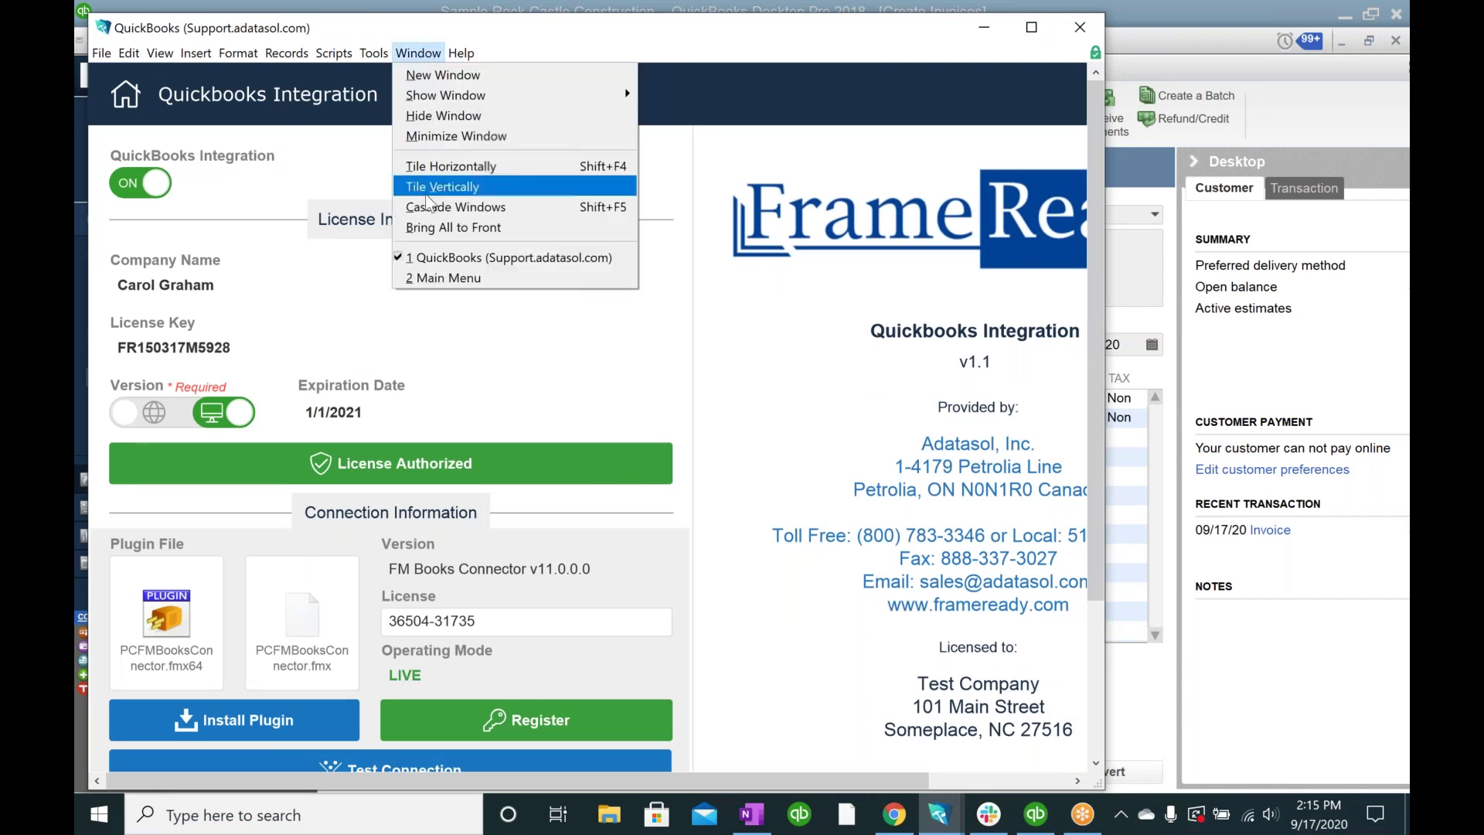
pyautogui.click(423, 277)
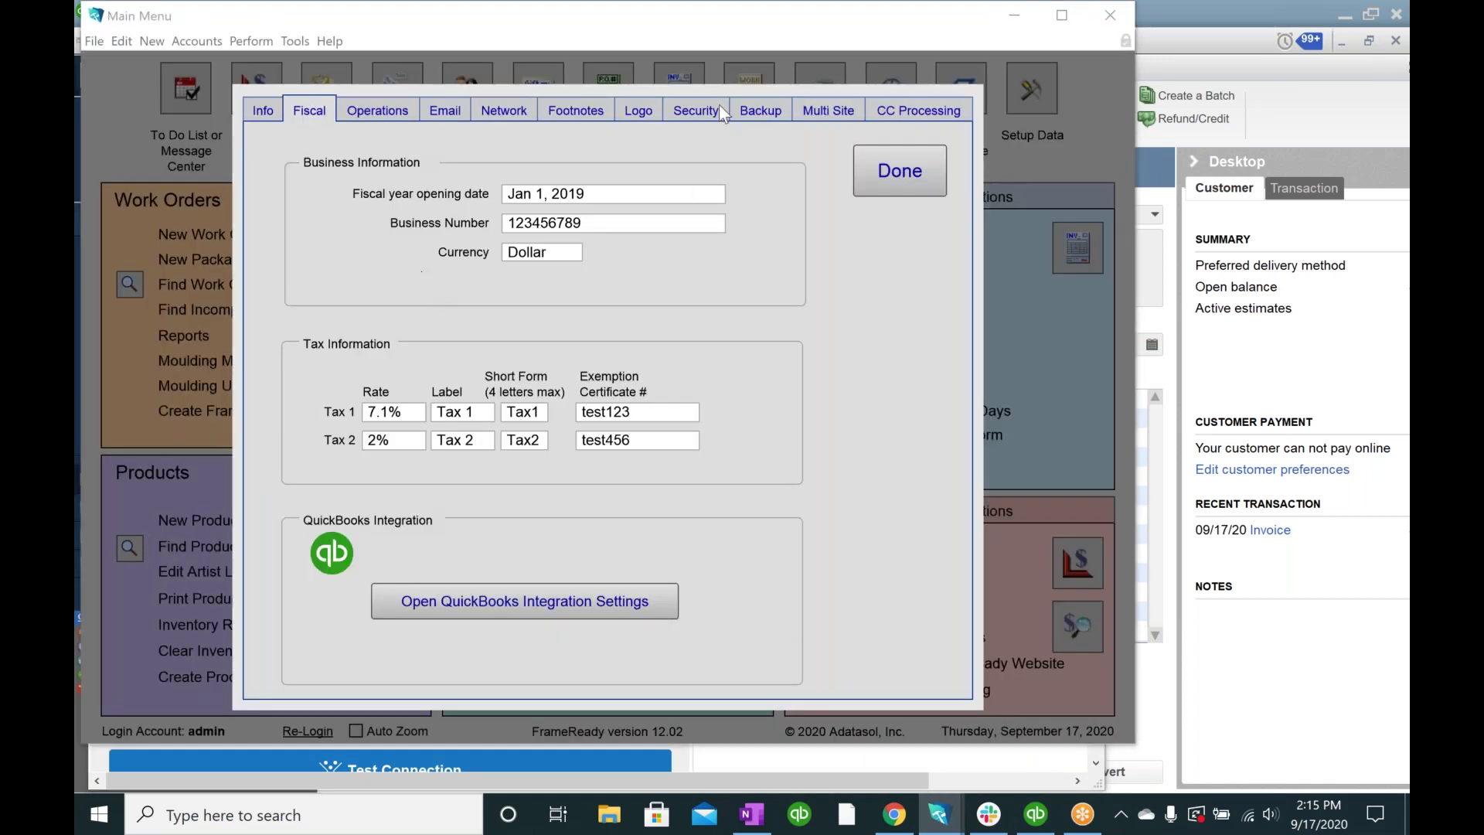
pyautogui.click(925, 182)
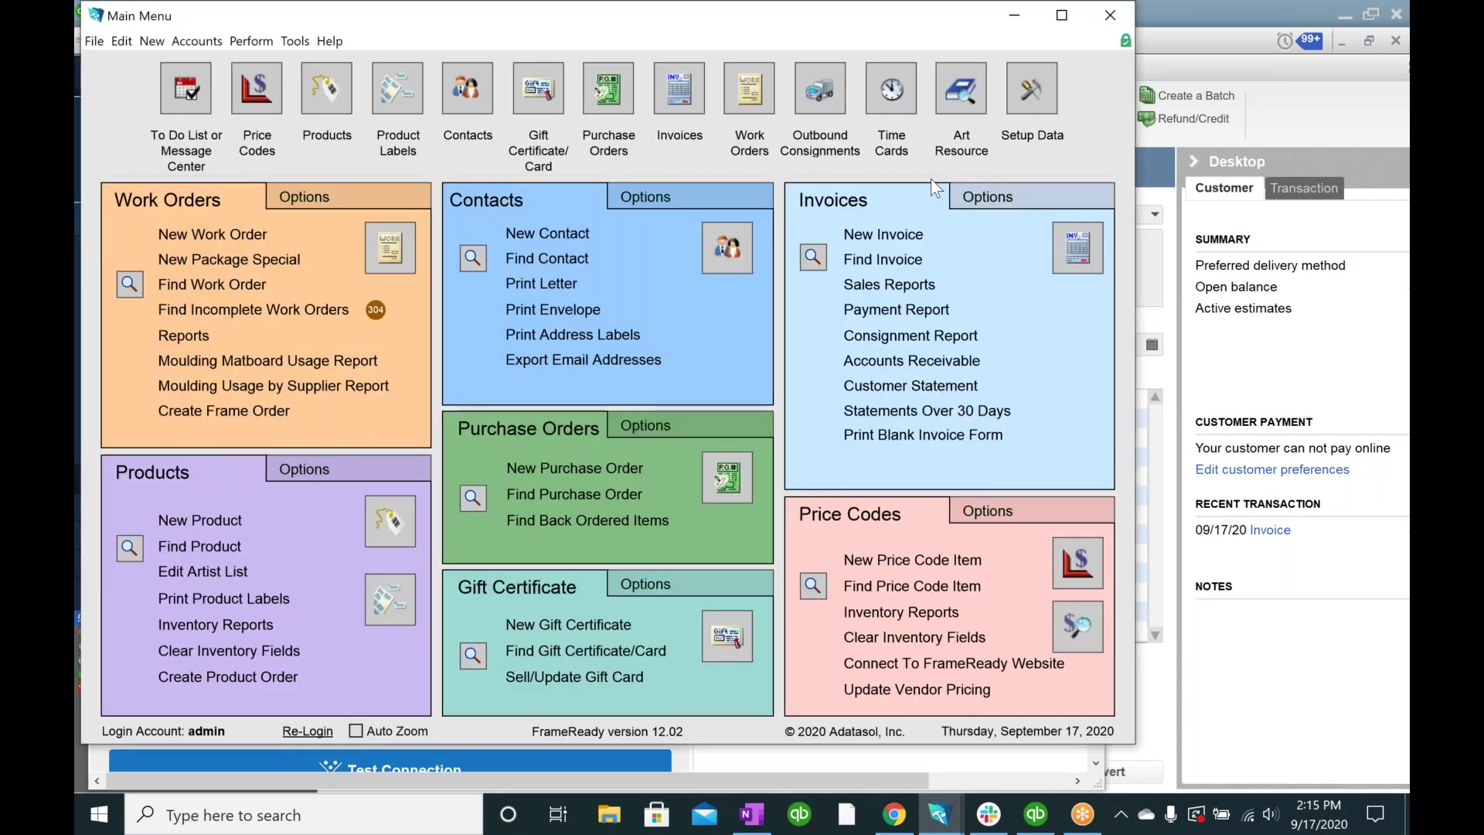
# Step: Open FrameReady's invoices from the Main Menu and check the discount percentage on the Desktop customer's invoice line
pyautogui.click(1080, 247)
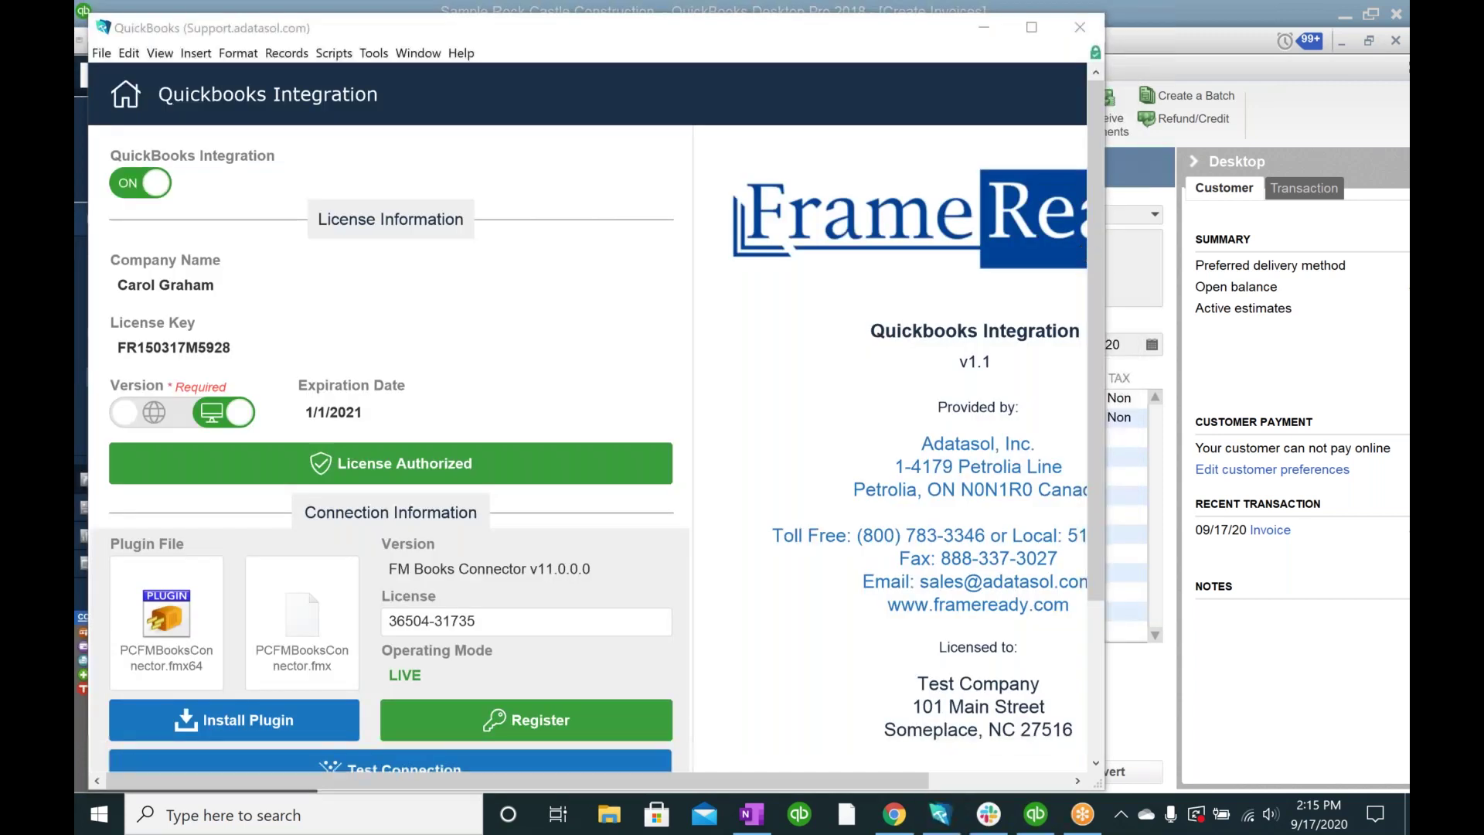
pyautogui.moveTo(1110, 746); pyautogui.dragTo(1227, 765)
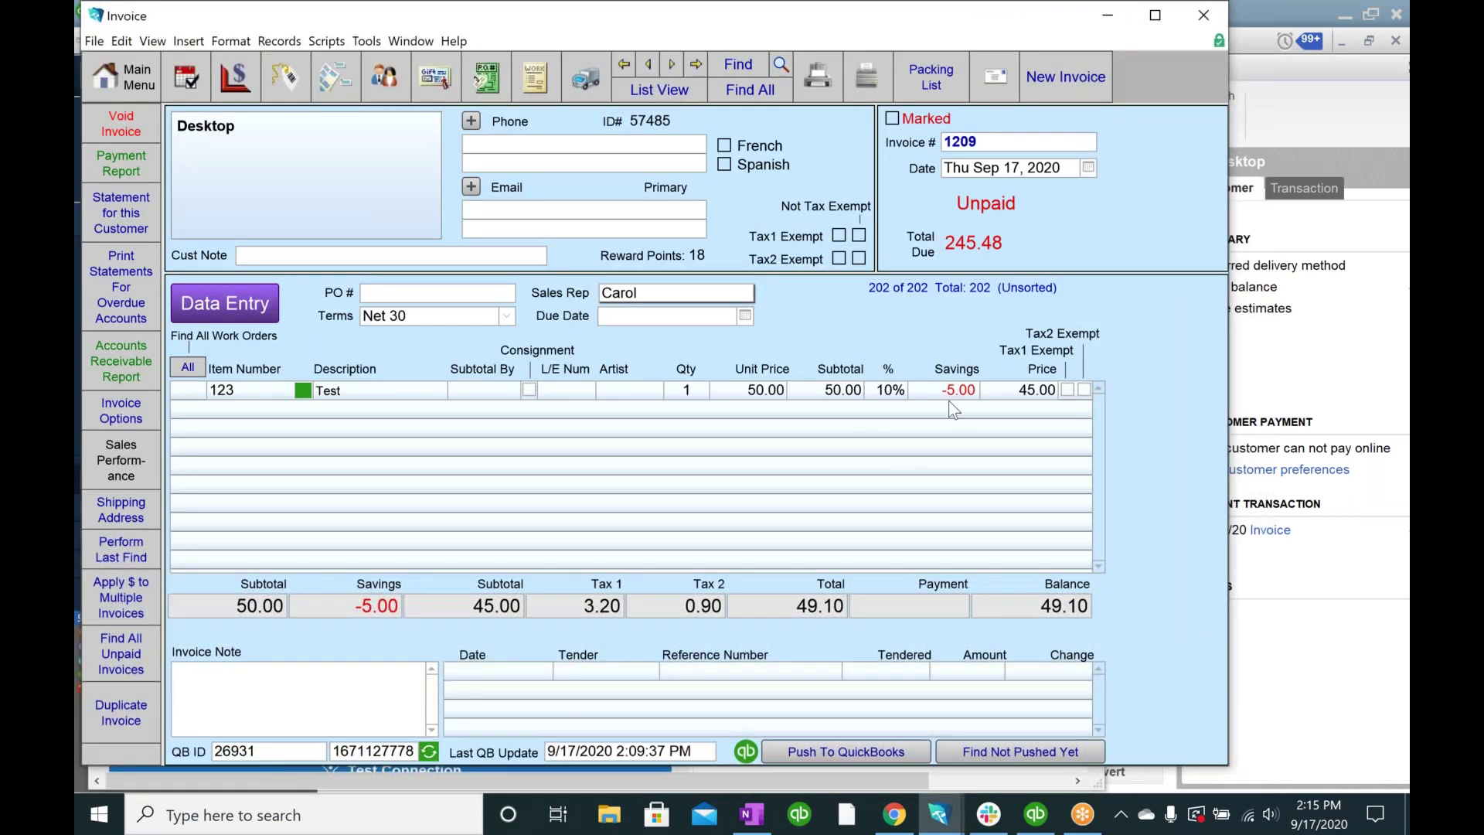
pyautogui.click(883, 391)
pyautogui.click(886, 319)
# Step: Start a new invoice and fill in item number 123 with quantity 1, price 500.00, and the sales rep
pyautogui.click(1045, 106)
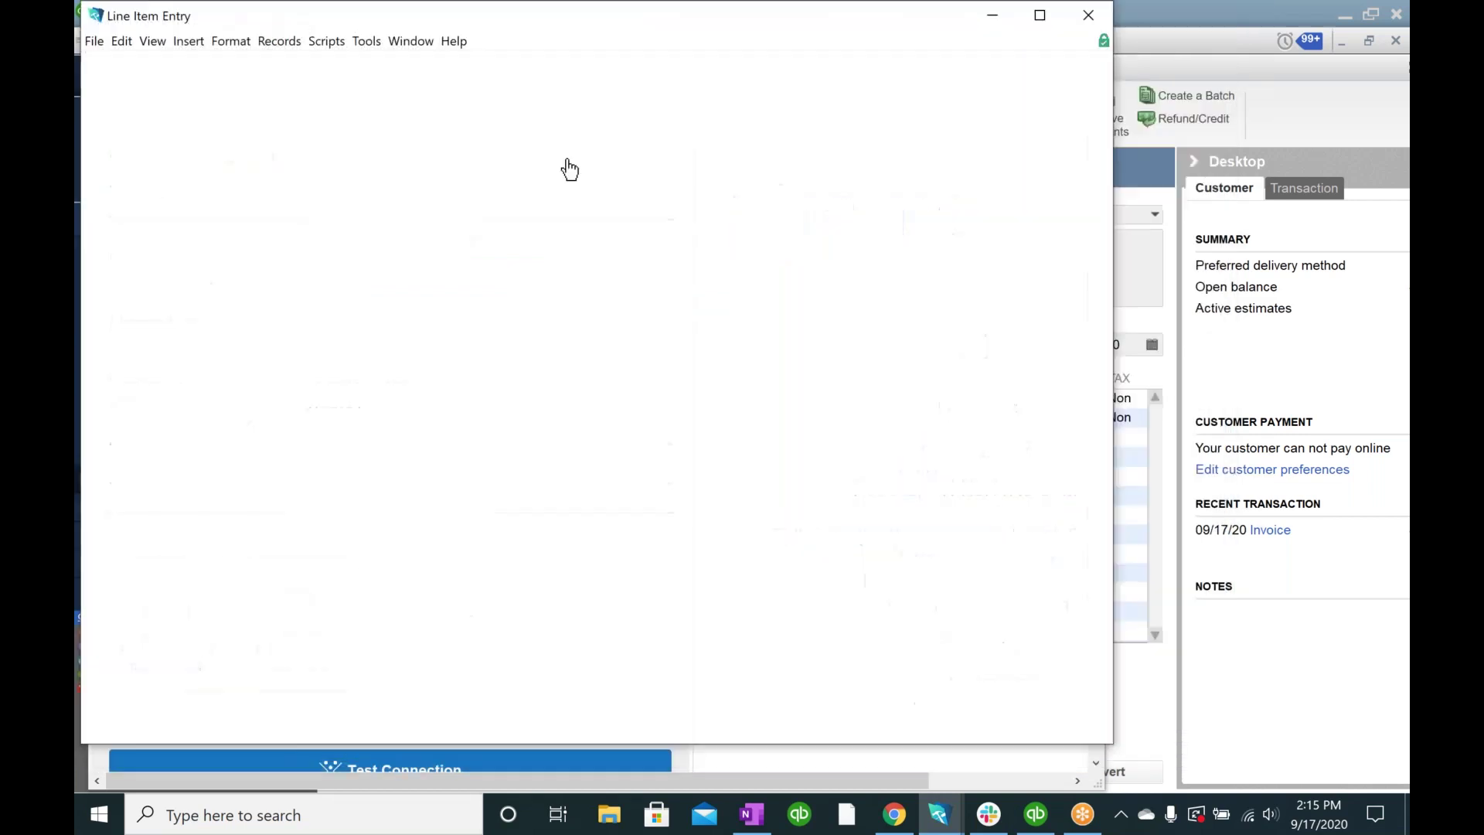
pyautogui.write('123')
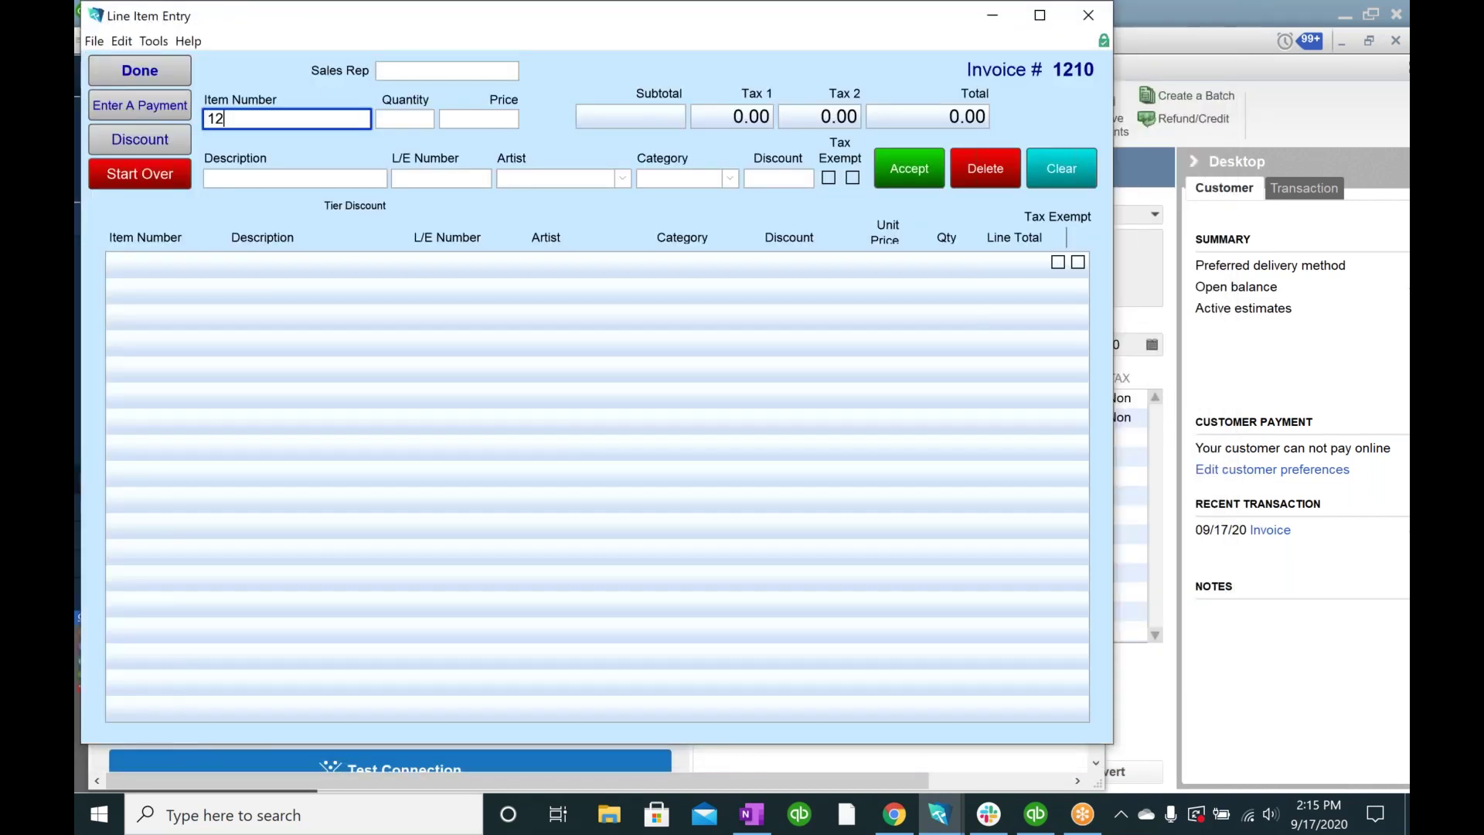
pyautogui.click(405, 118)
pyautogui.write('1')
pyautogui.click(483, 121)
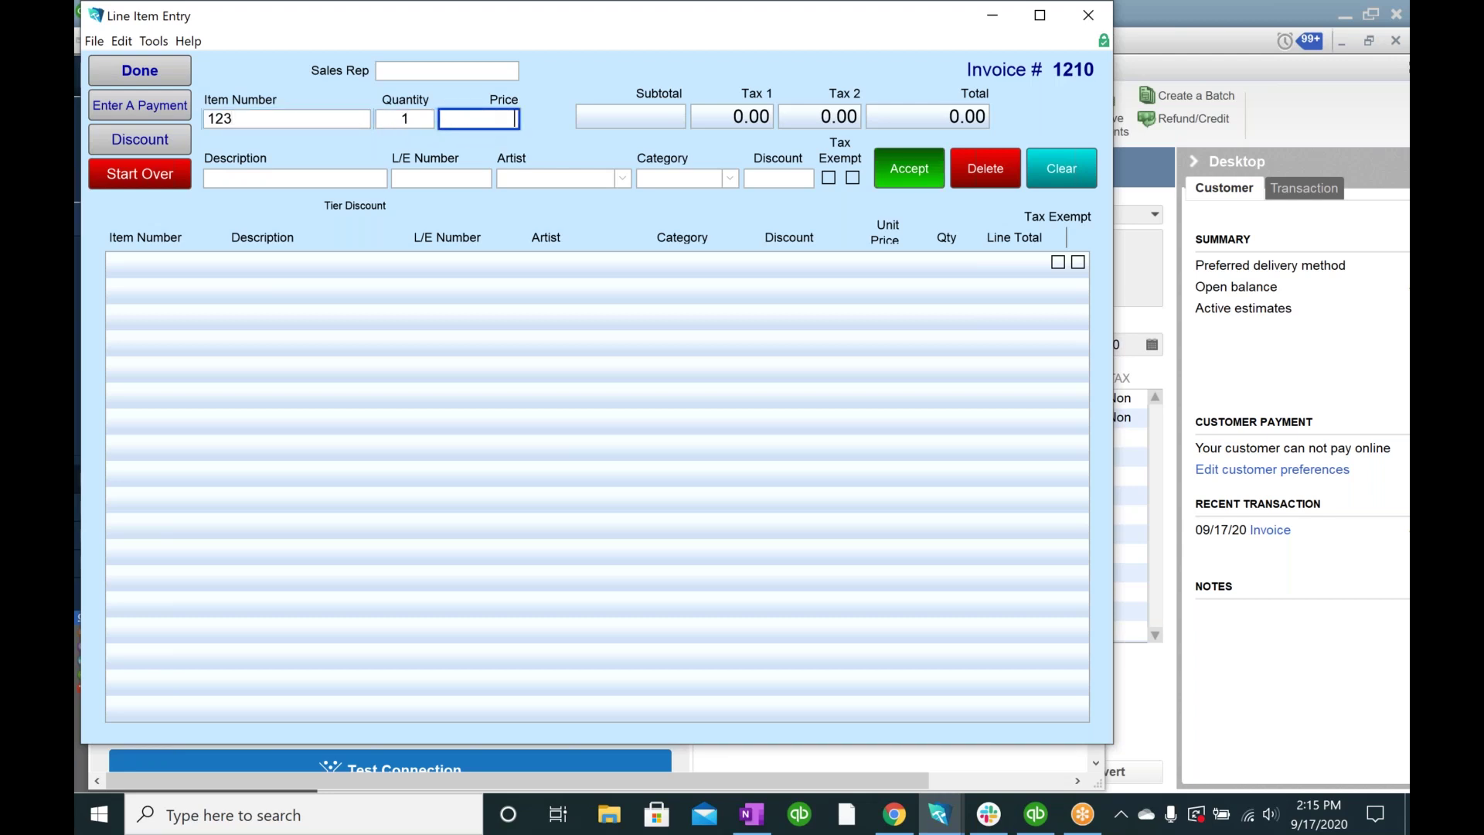
pyautogui.write('500')
pyautogui.press('Tab')
pyautogui.click(468, 75)
pyautogui.click(437, 112)
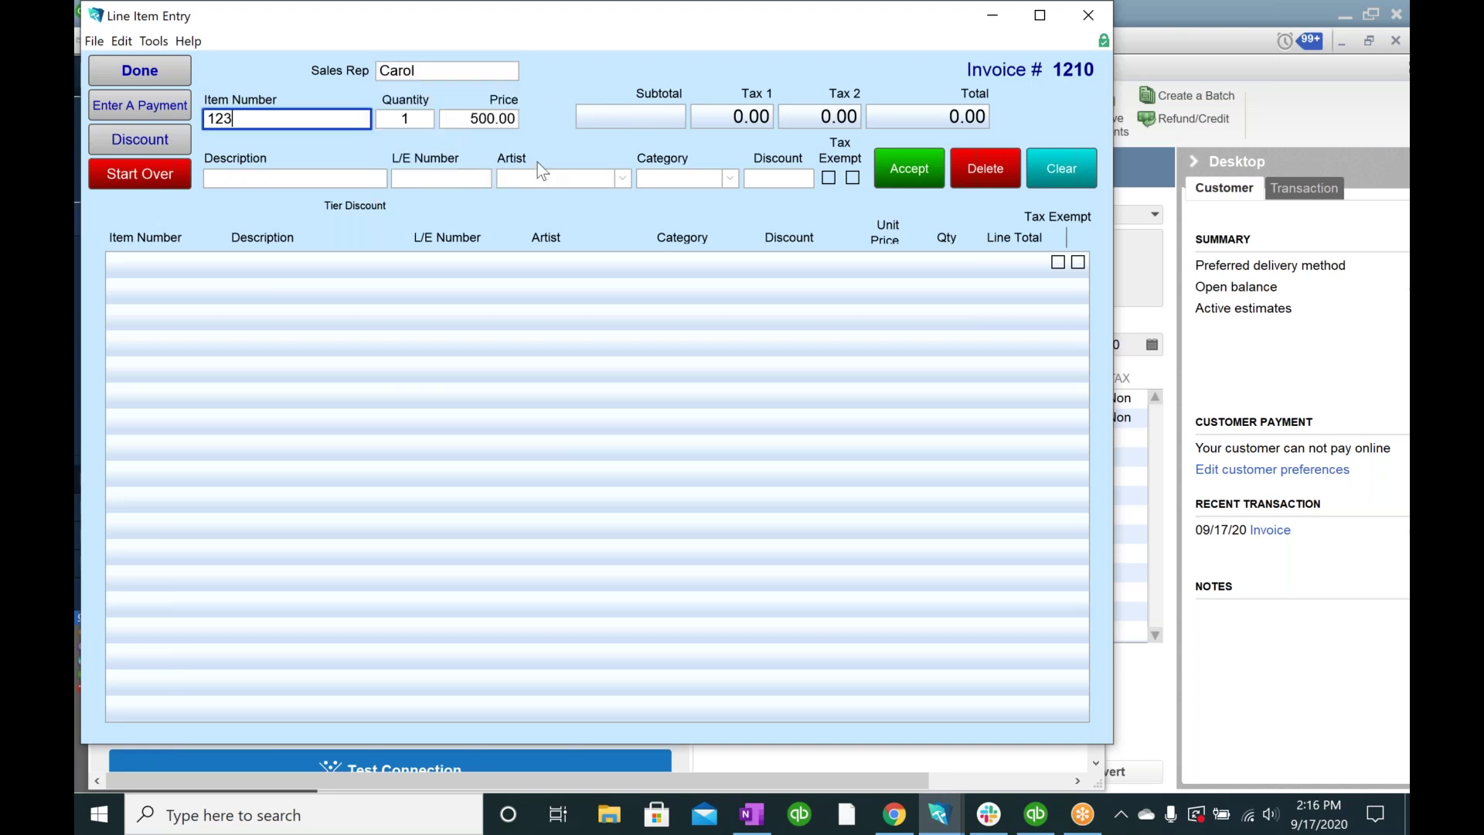
pyautogui.click(773, 175)
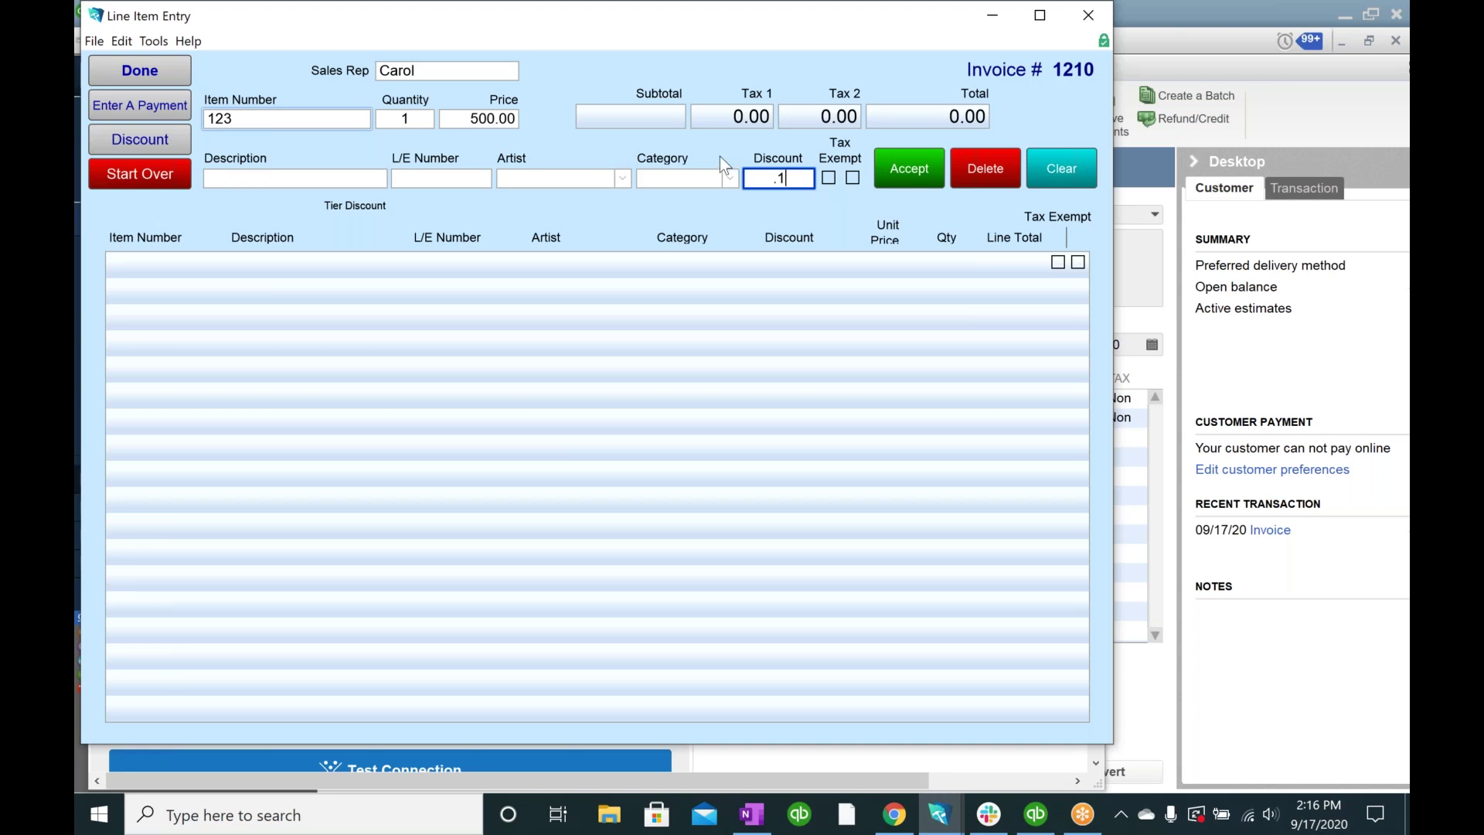
pyautogui.click(115, 139)
pyautogui.click(907, 558)
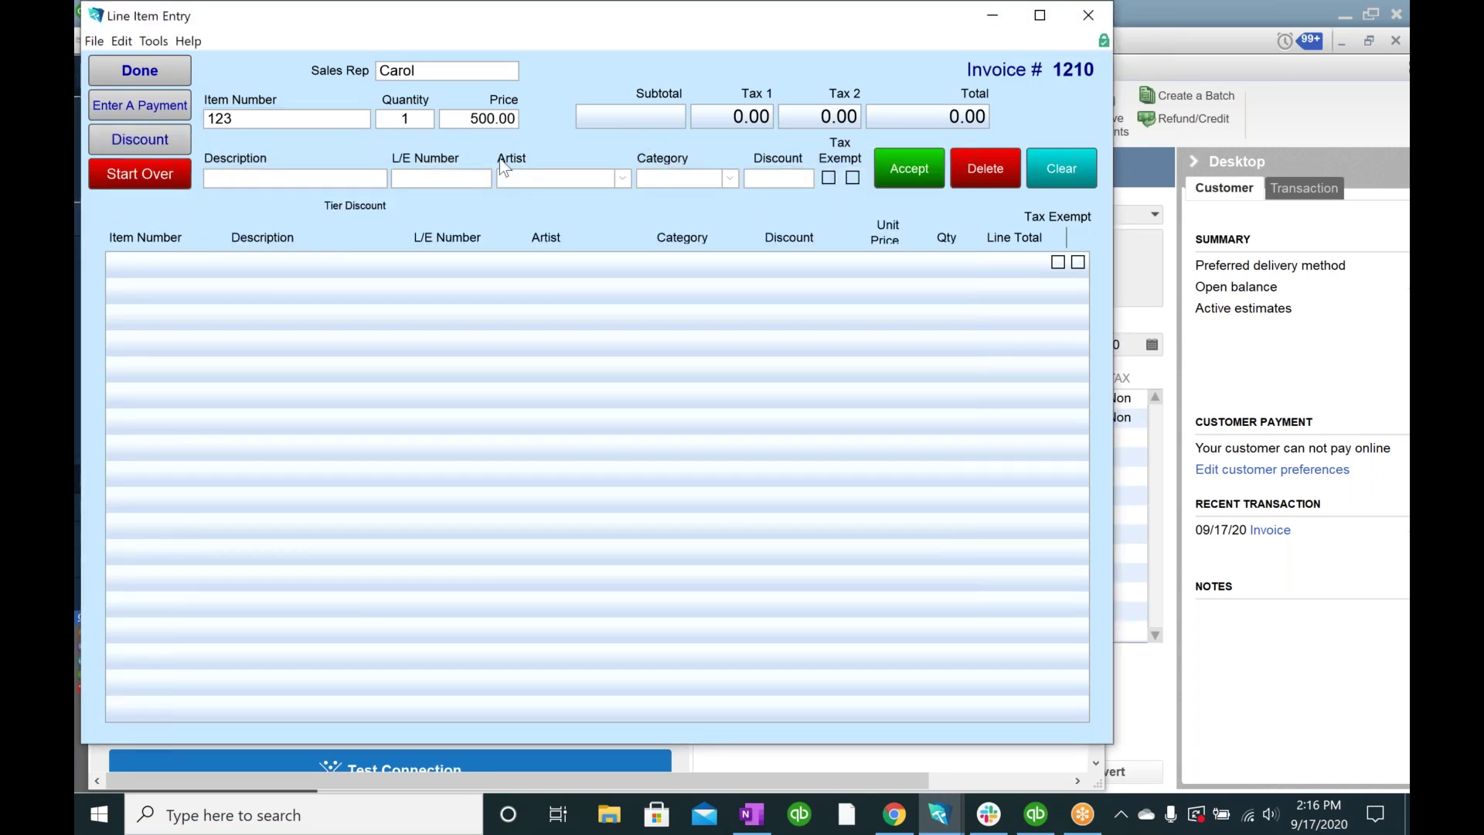
# Step: Add the item to the invoice with the description Test and apply a 10% discount
pyautogui.click(336, 181)
pyautogui.write('Test')
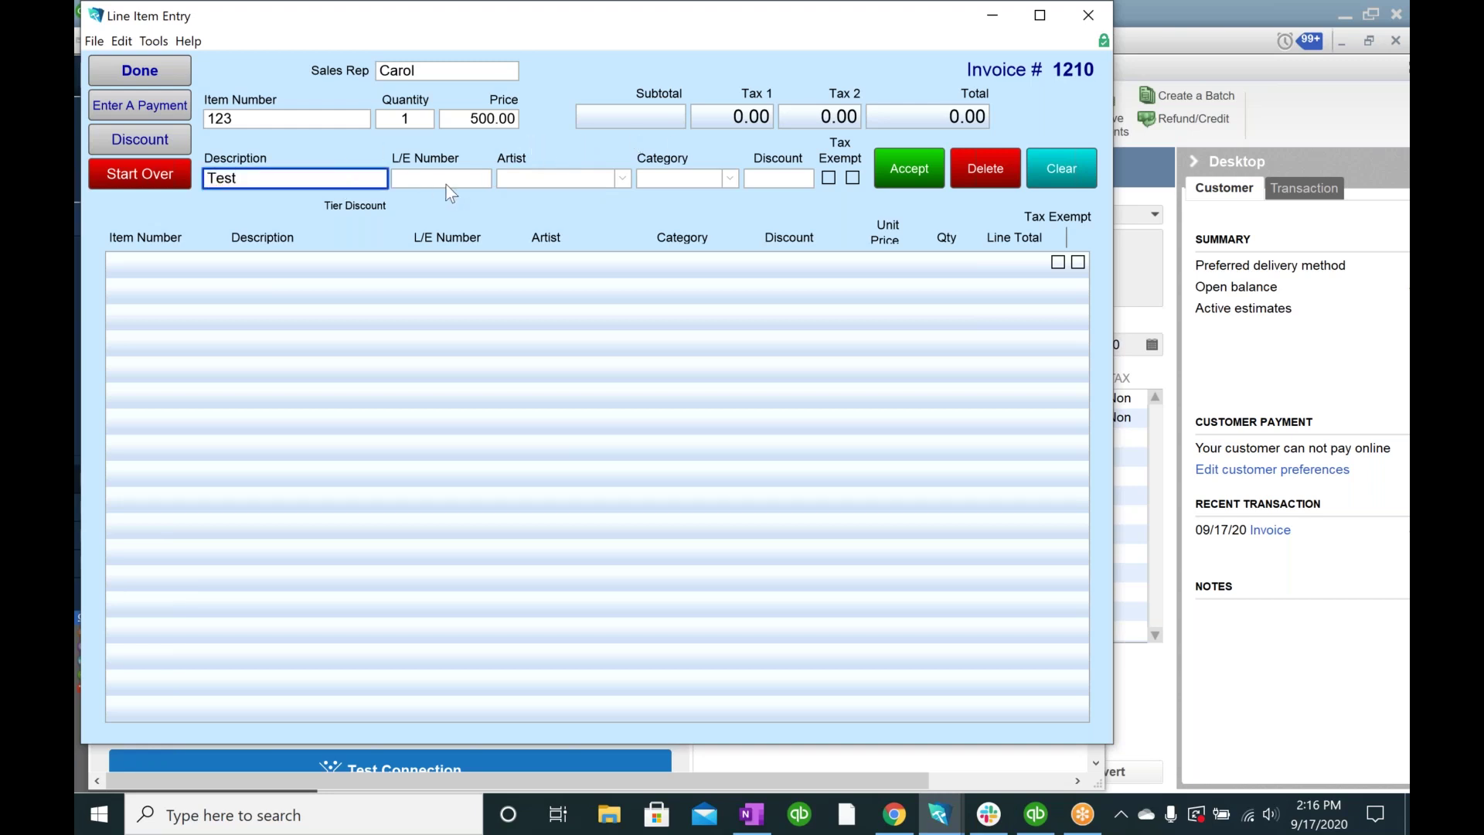
pyautogui.click(902, 178)
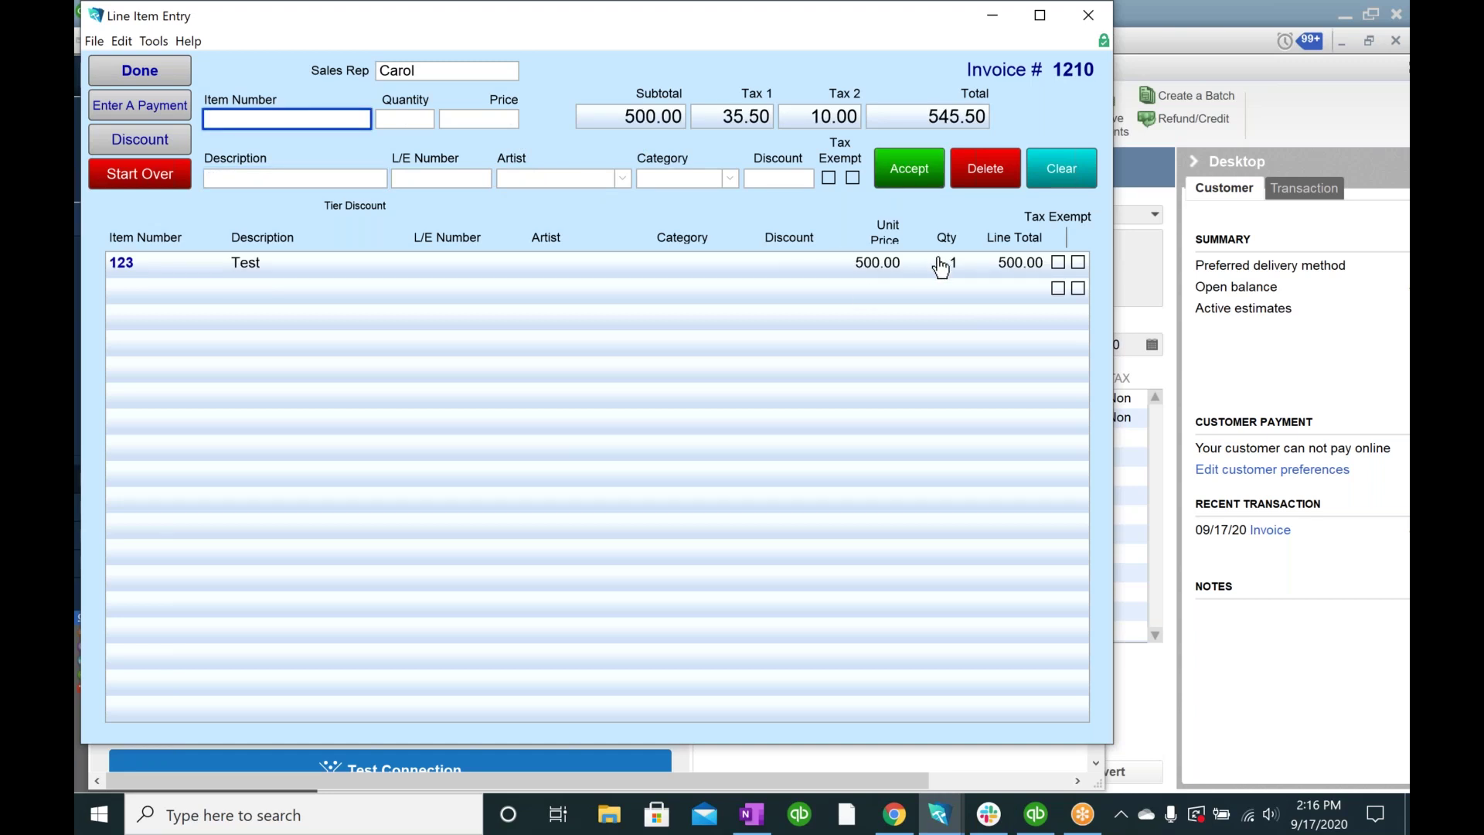
pyautogui.click(158, 140)
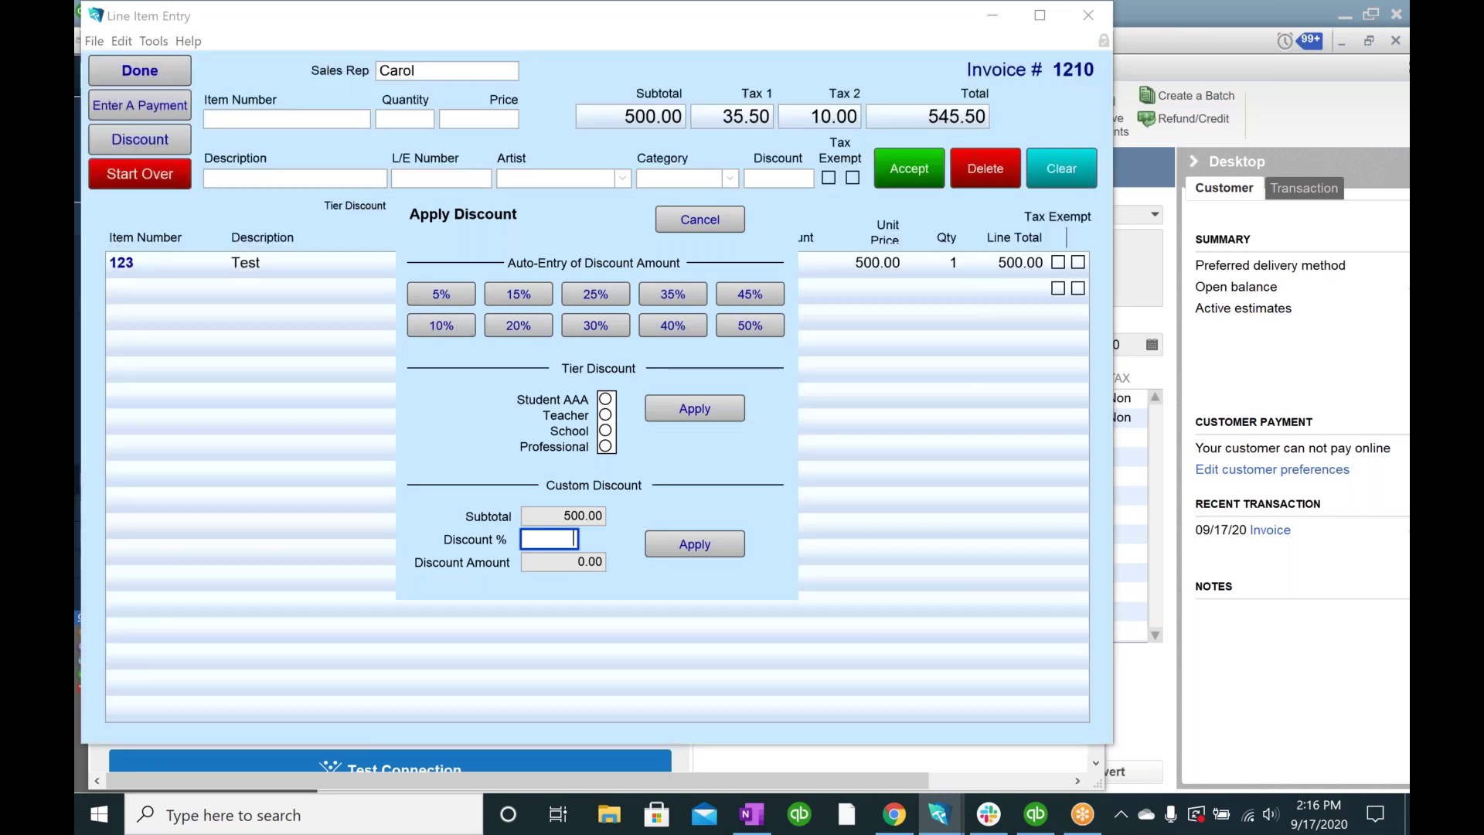
pyautogui.click(441, 325)
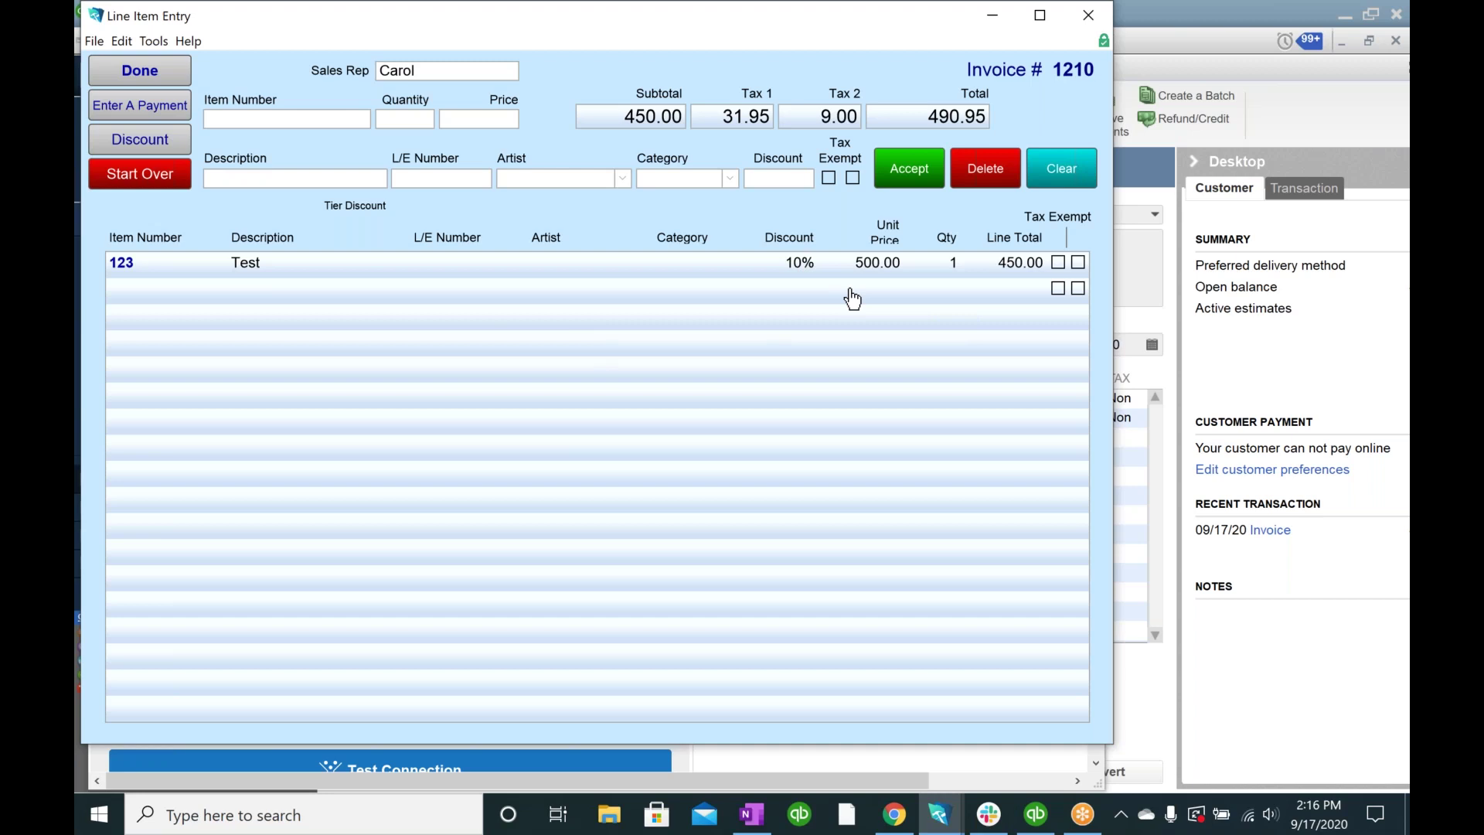
pyautogui.click(911, 166)
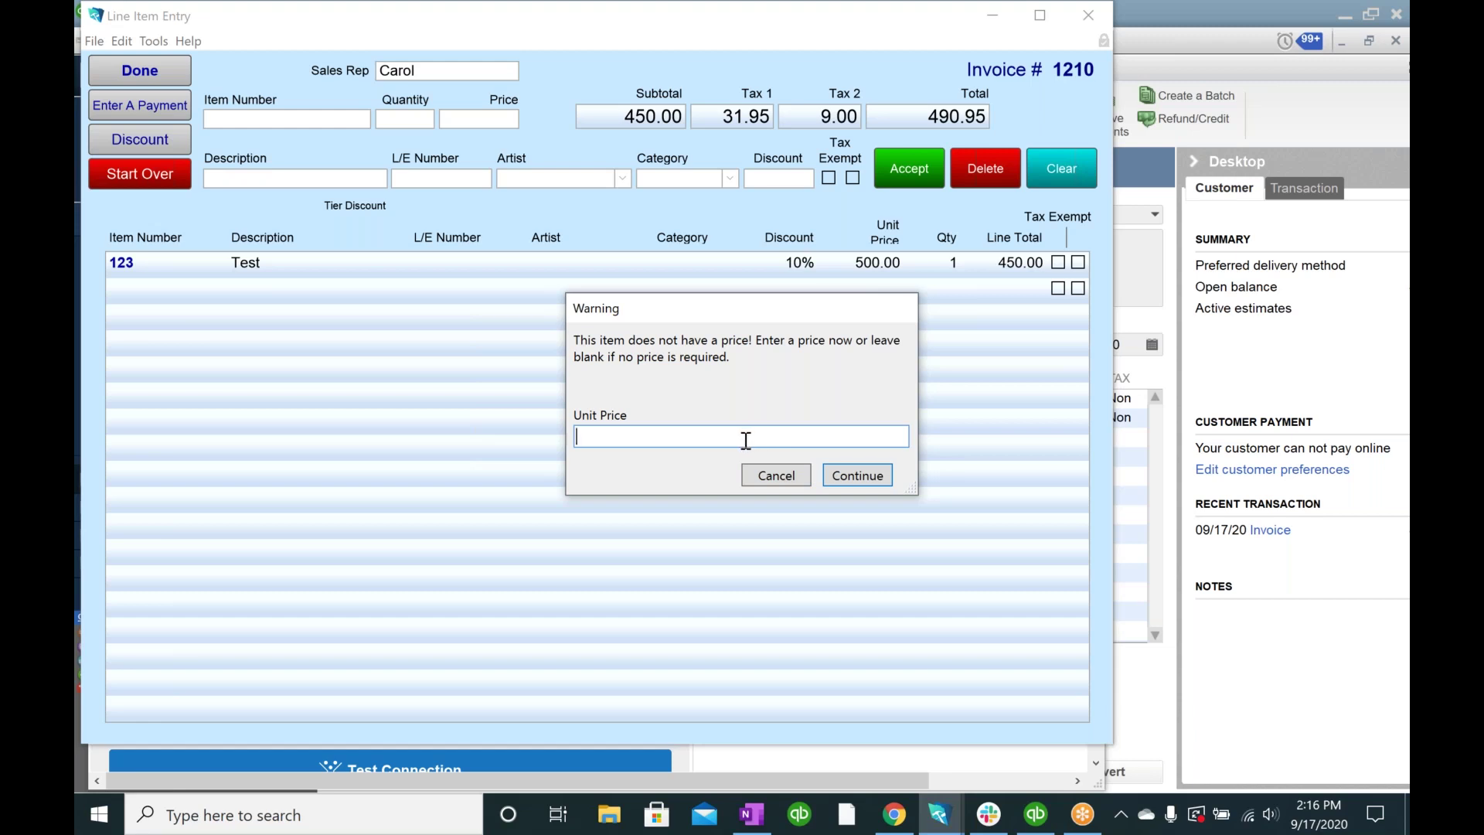
pyautogui.write('500')
pyautogui.click(853, 478)
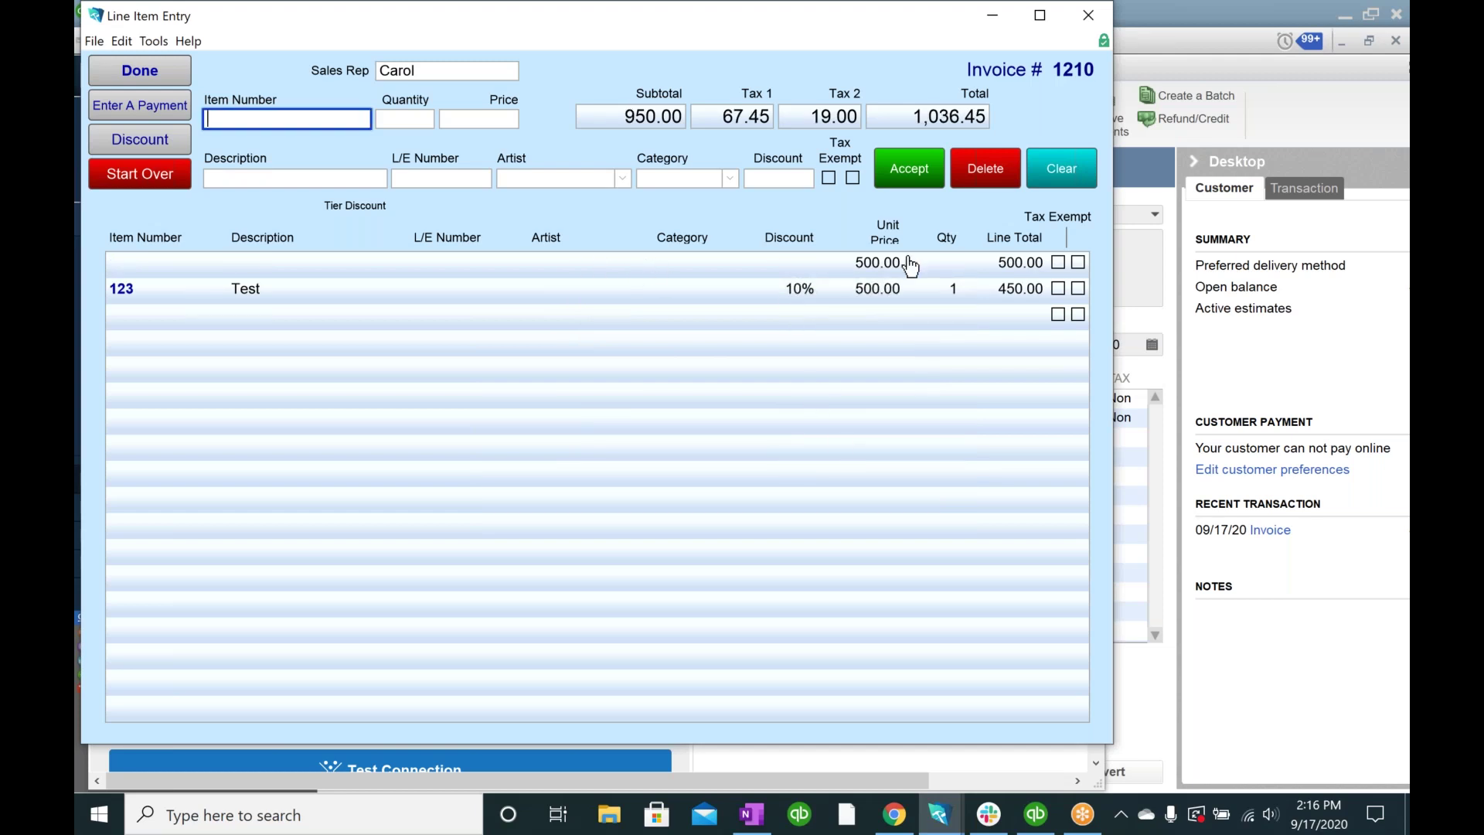
pyautogui.click(741, 268)
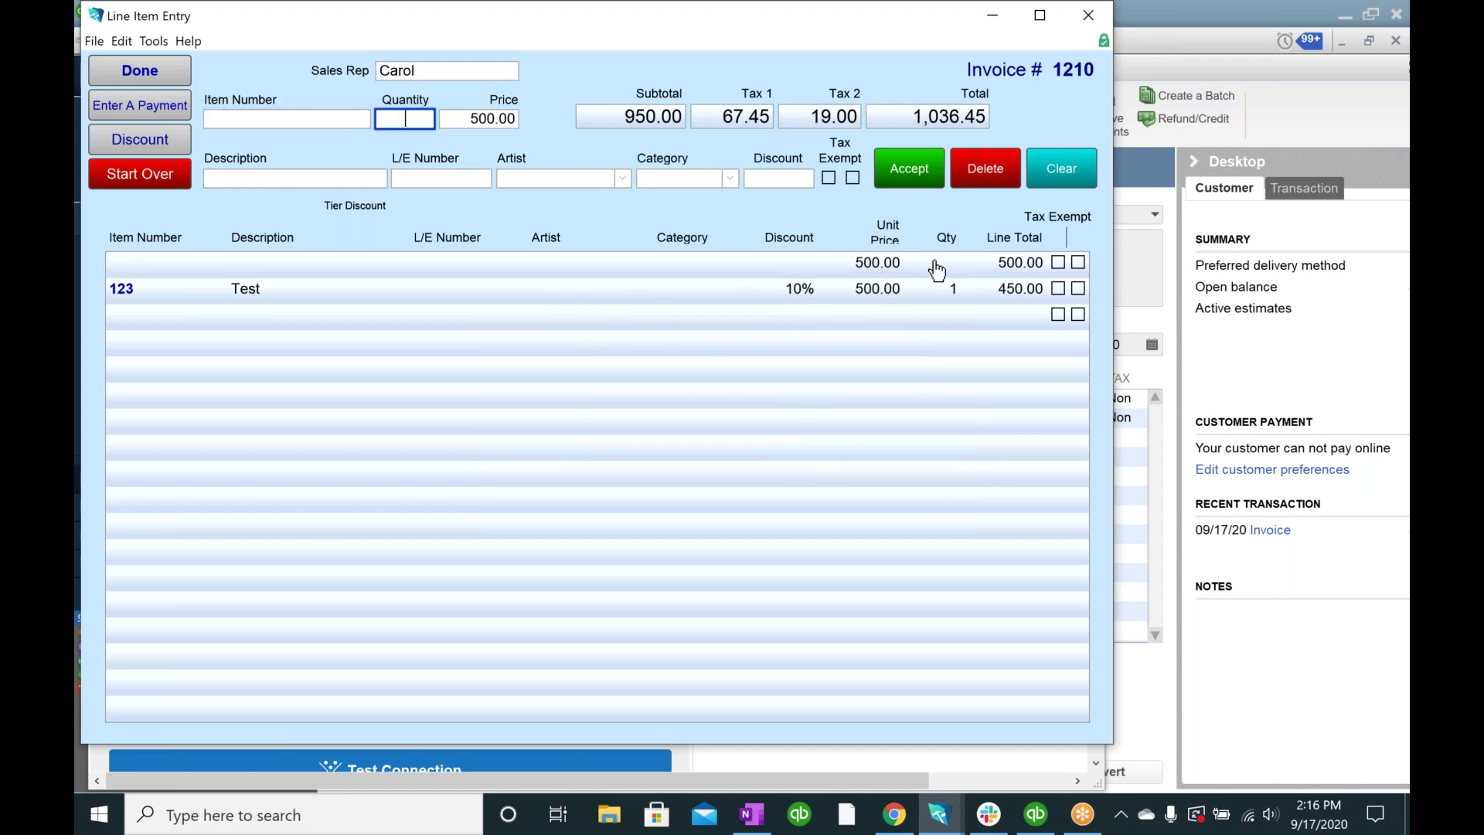
pyautogui.click(984, 170)
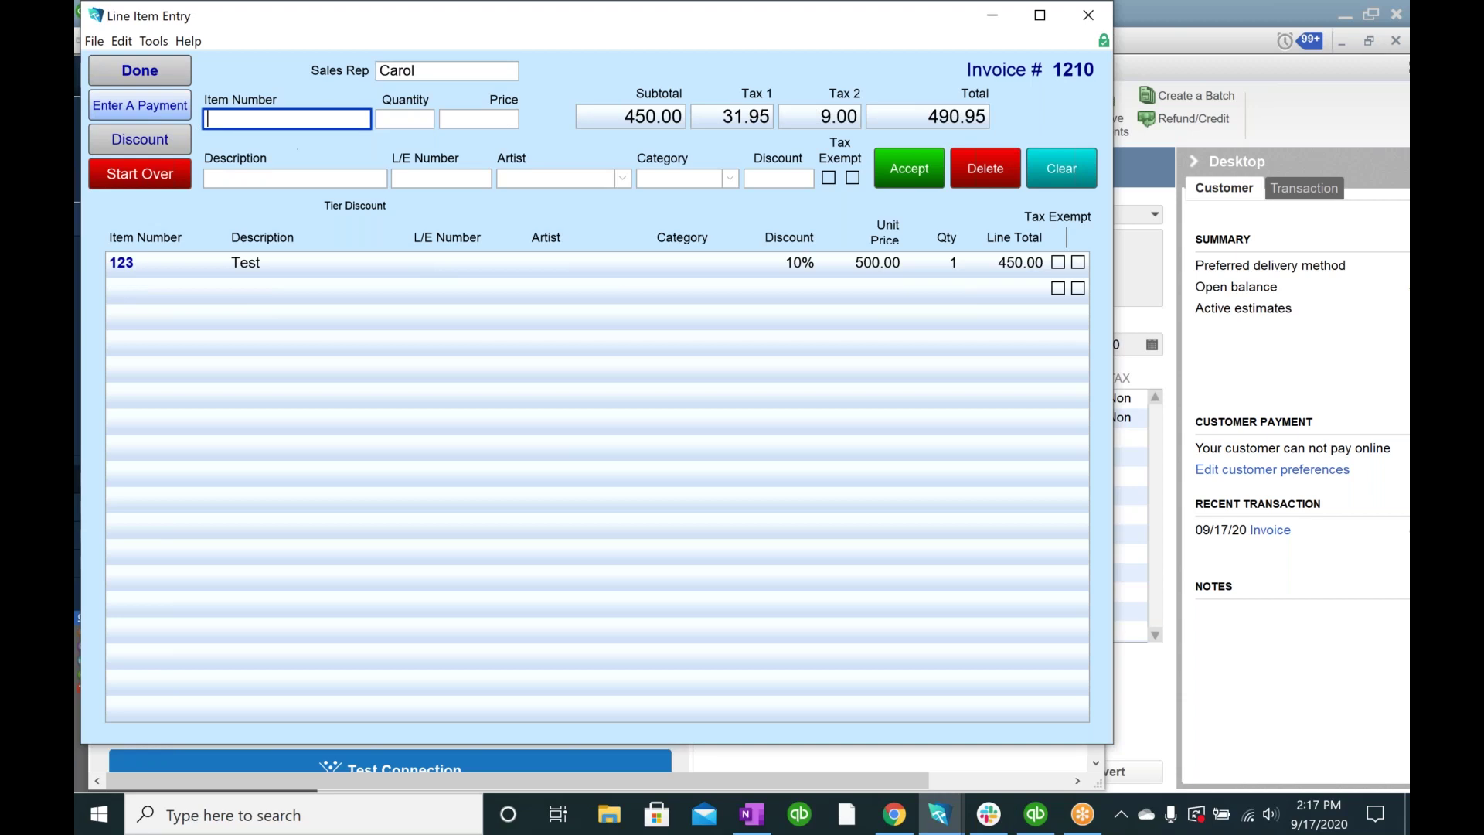
# Step: Finish the rapid line entry and assign the customer Desktop to the invoice through a name search
pyautogui.click(137, 72)
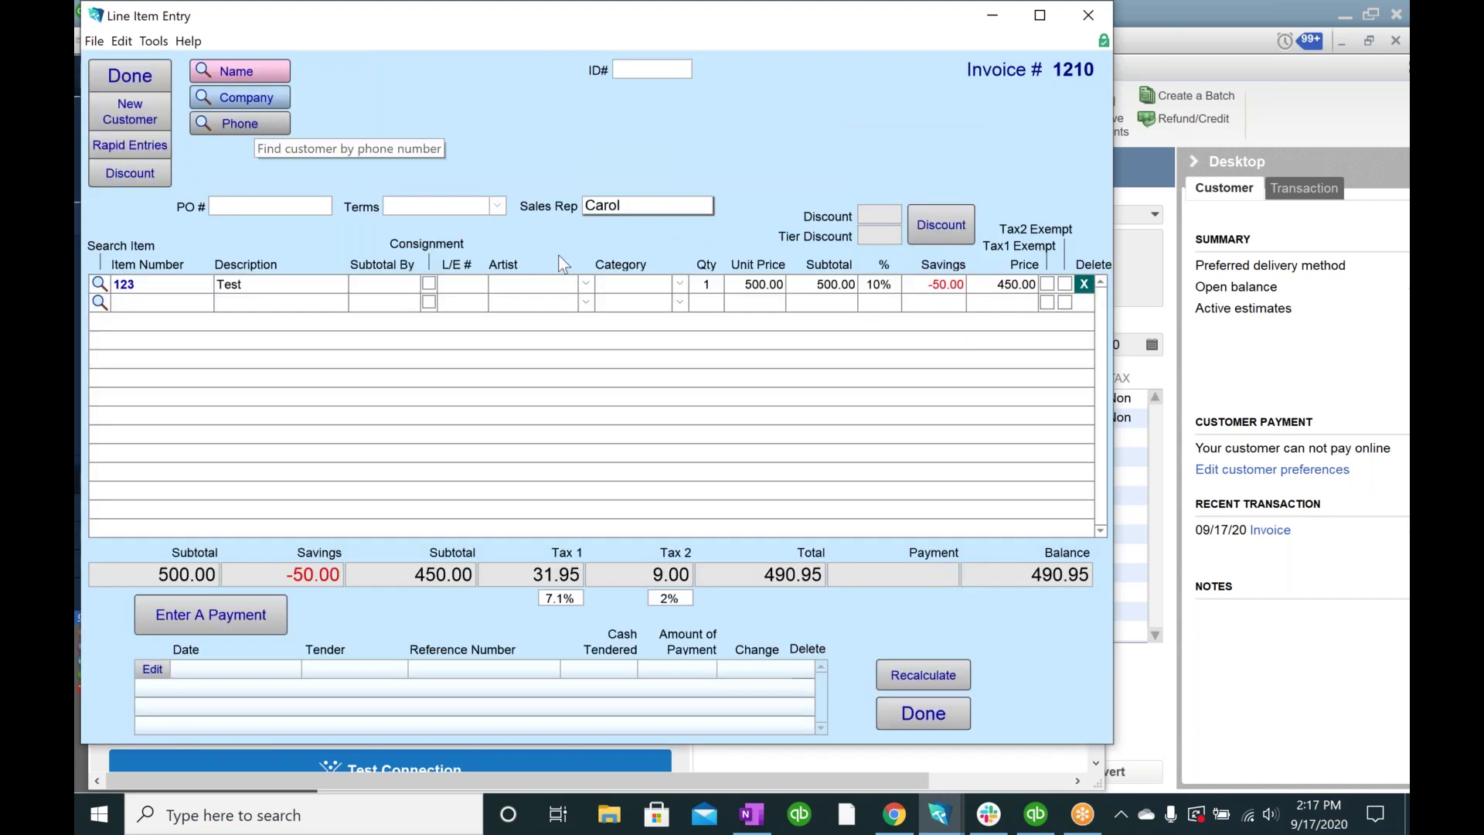
pyautogui.click(258, 72)
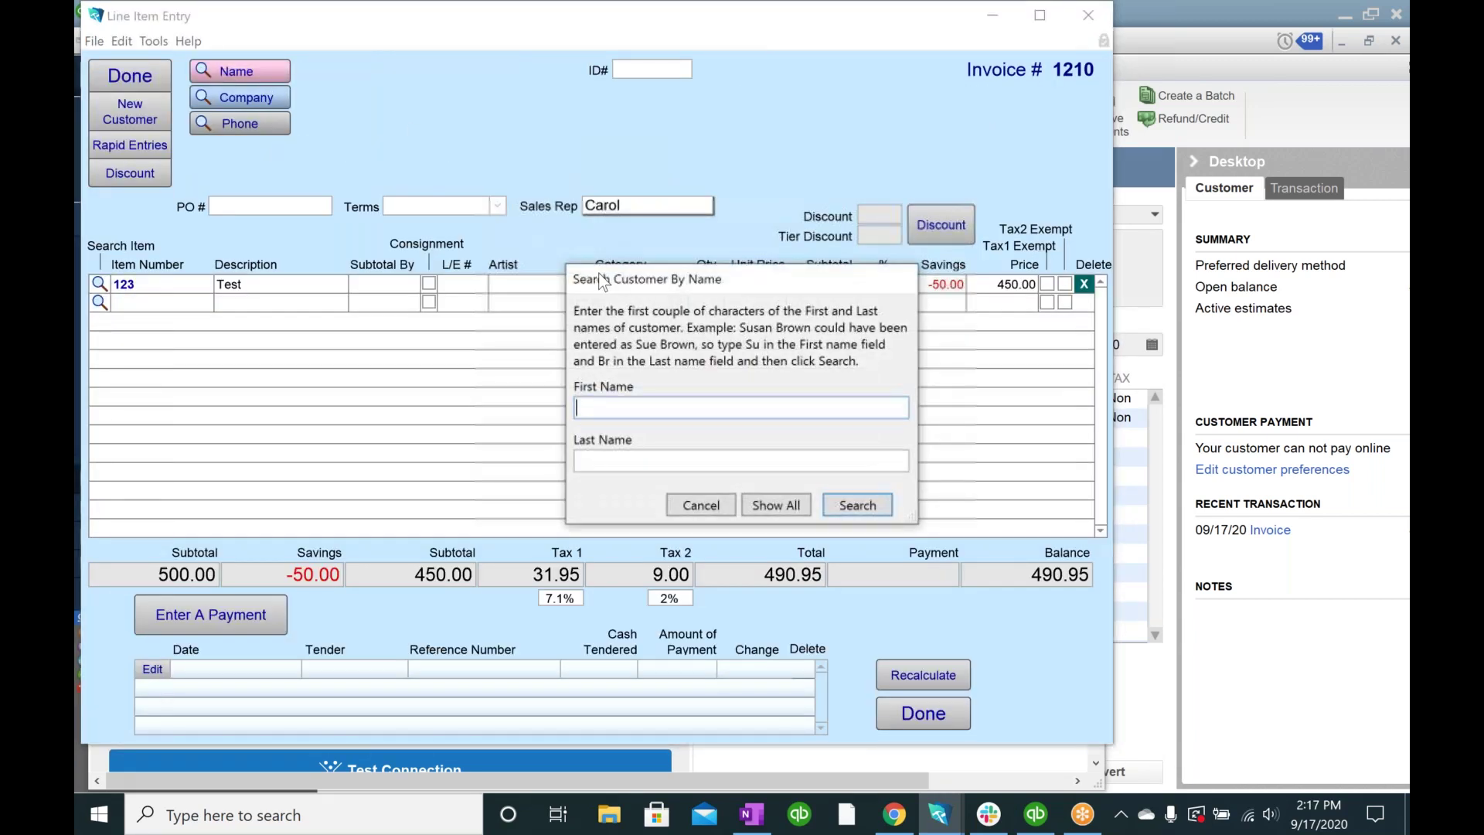
pyautogui.write('Desktop')
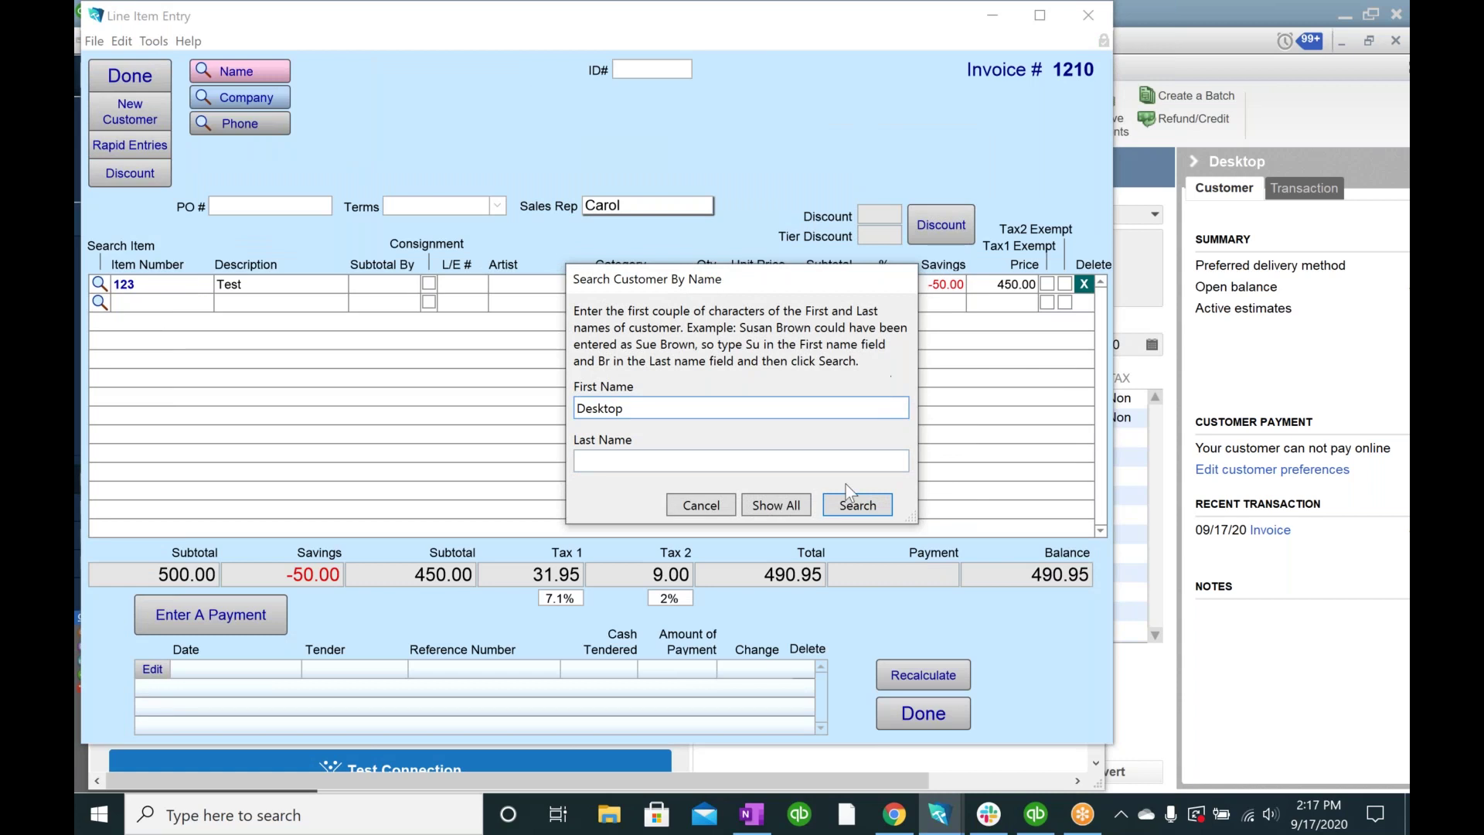
pyautogui.click(856, 506)
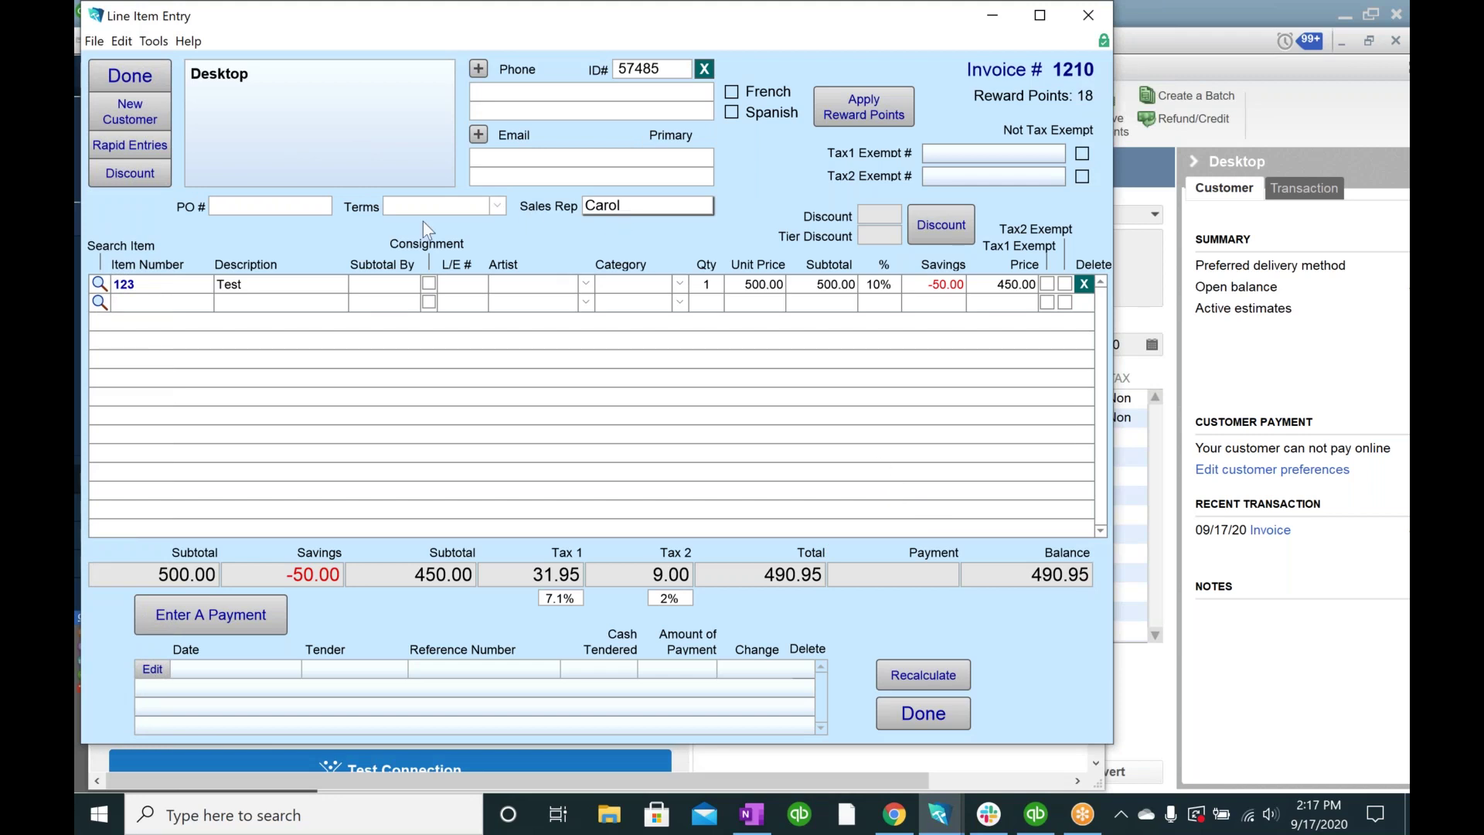
# Step: Set the invoice terms to Net 30 and fill in the purchase order number
pyautogui.click(484, 207)
pyautogui.click(466, 228)
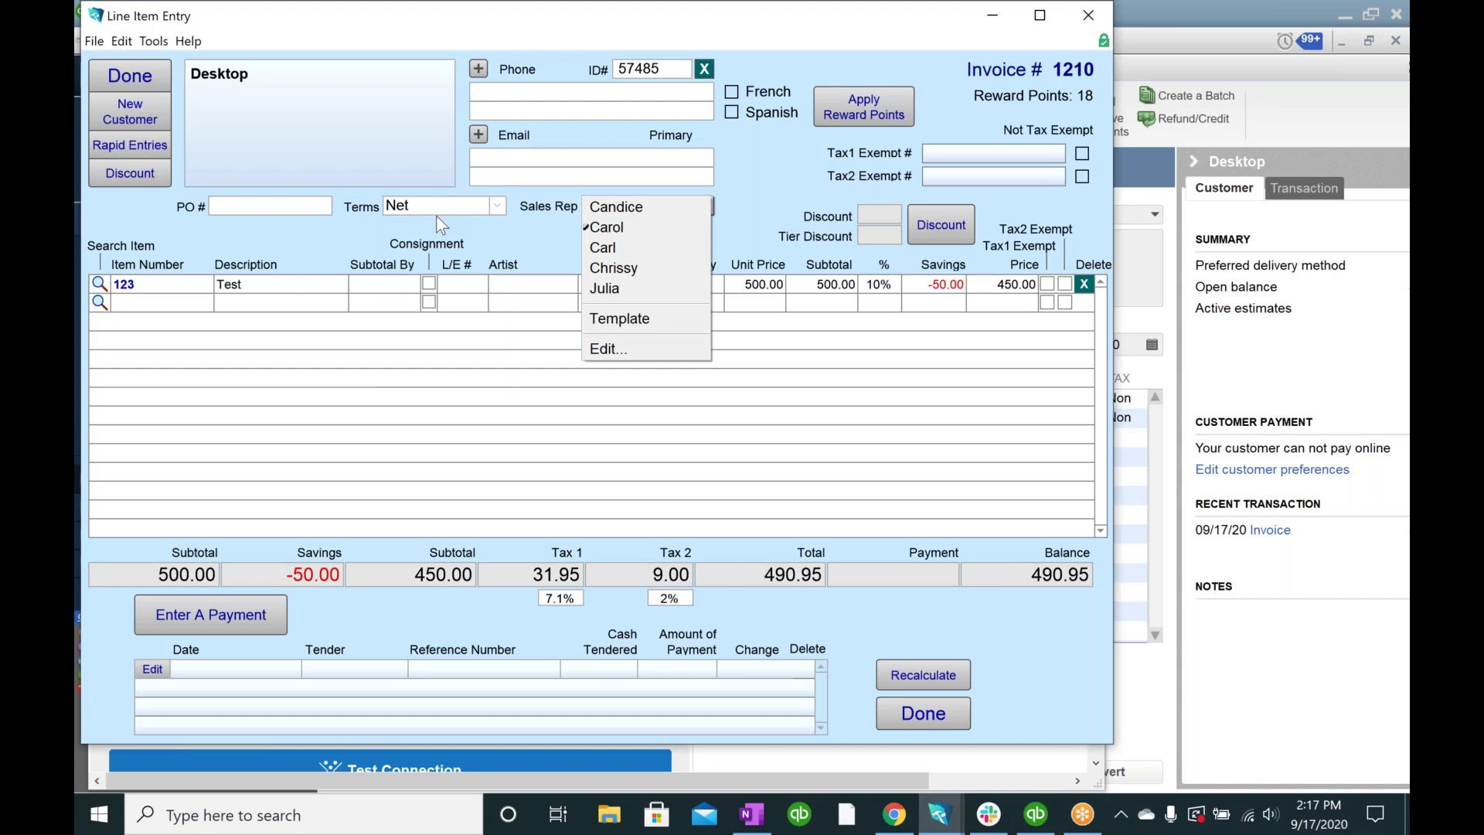
pyautogui.write('30')
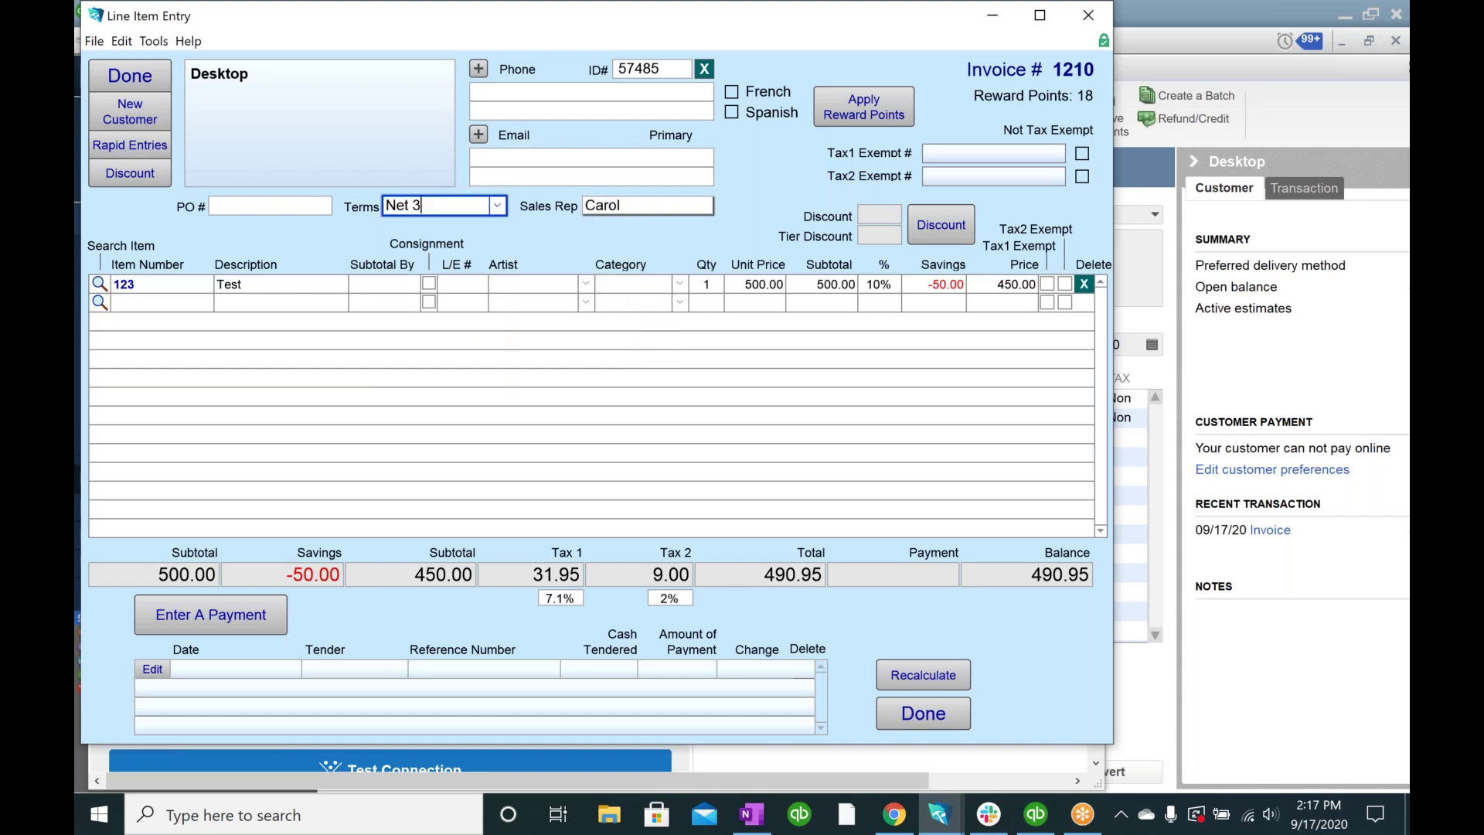
pyautogui.click(271, 203)
pyautogui.write('1234234')
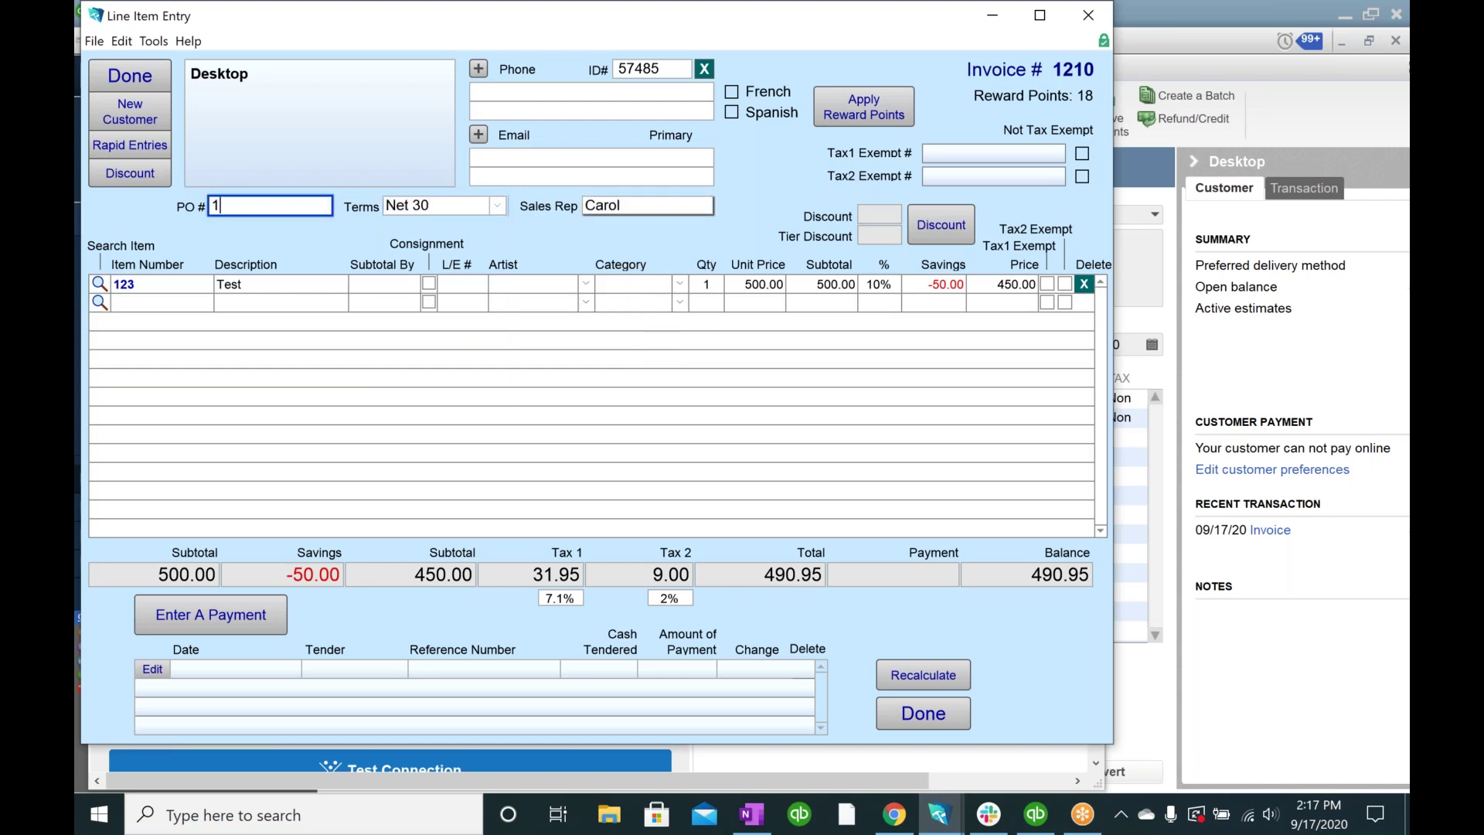
pyautogui.click(340, 225)
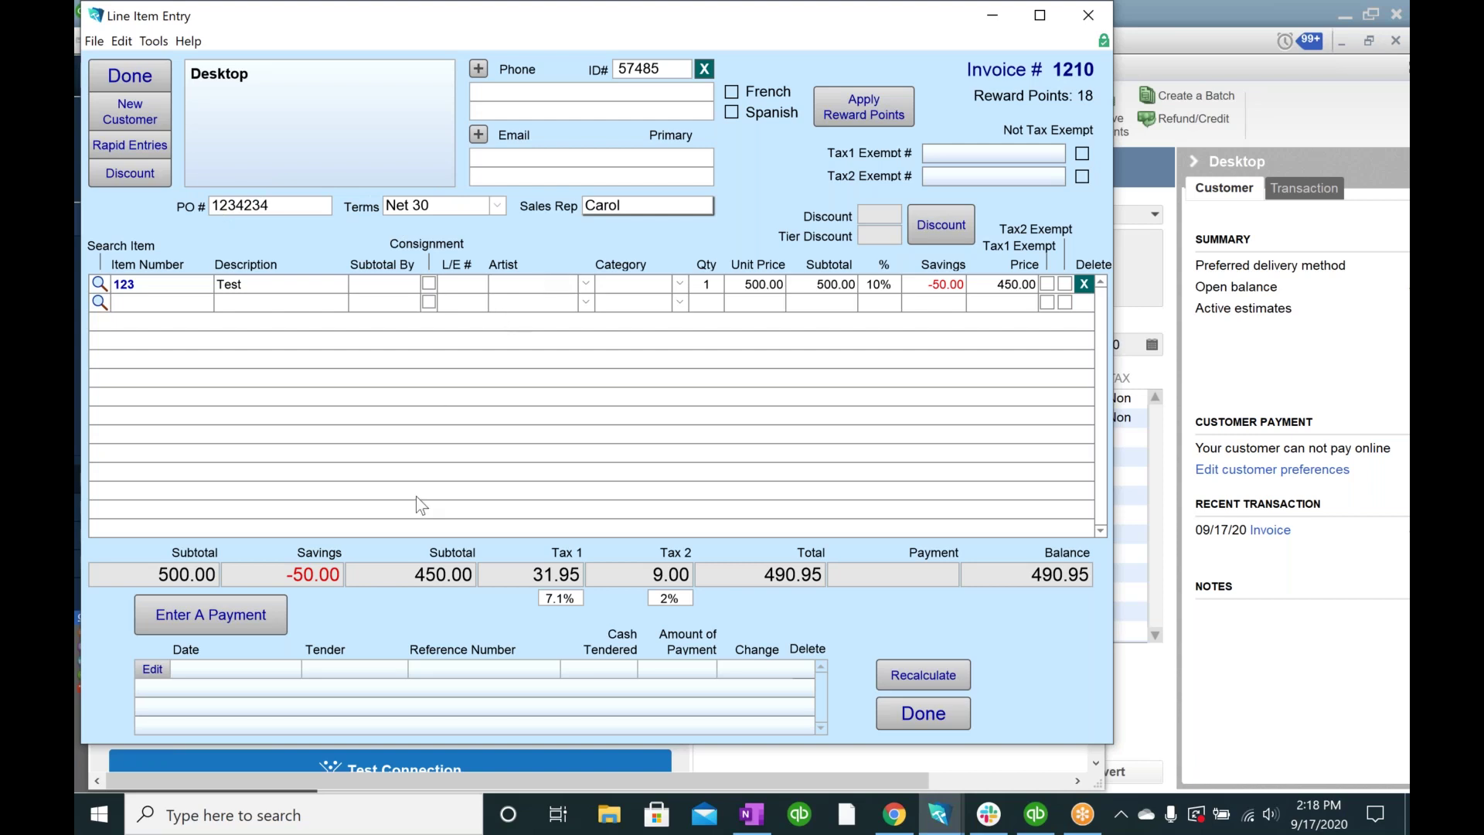
# Step: Enter a payment of 50.00 on the invoice with Cash as the tender
pyautogui.click(207, 627)
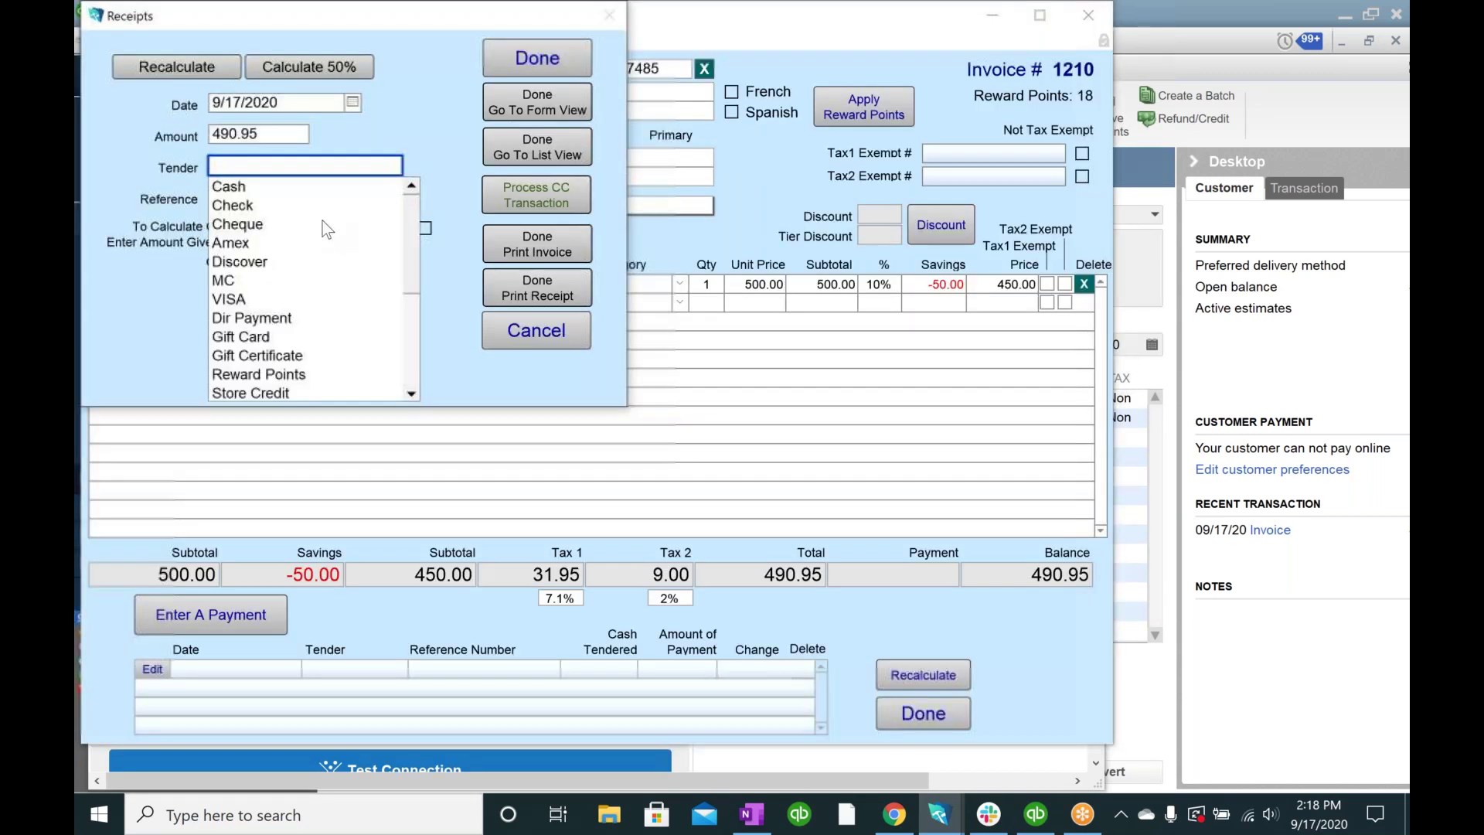
pyautogui.click(262, 130)
pyautogui.write('50')
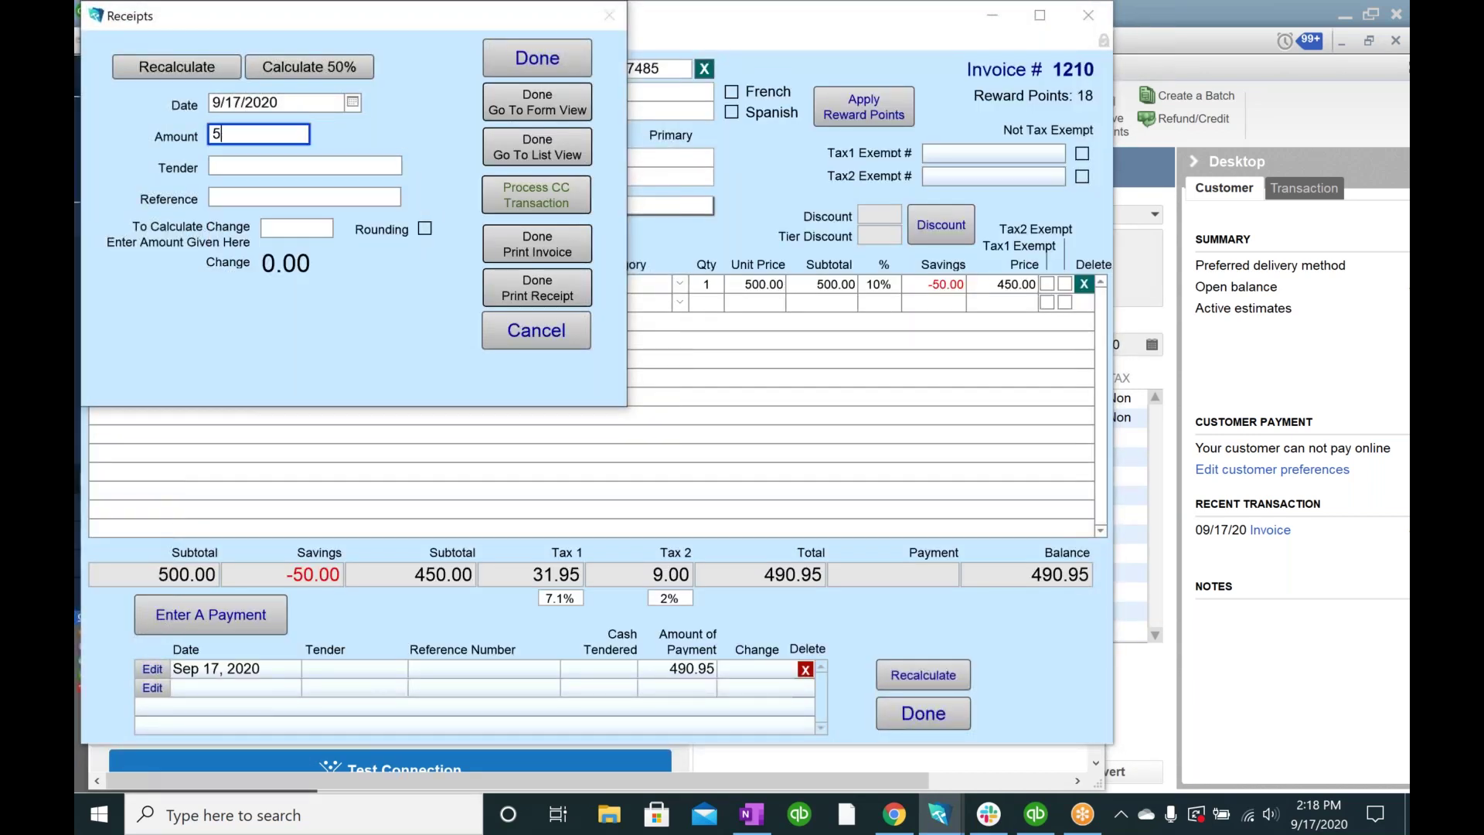
pyautogui.click(398, 109)
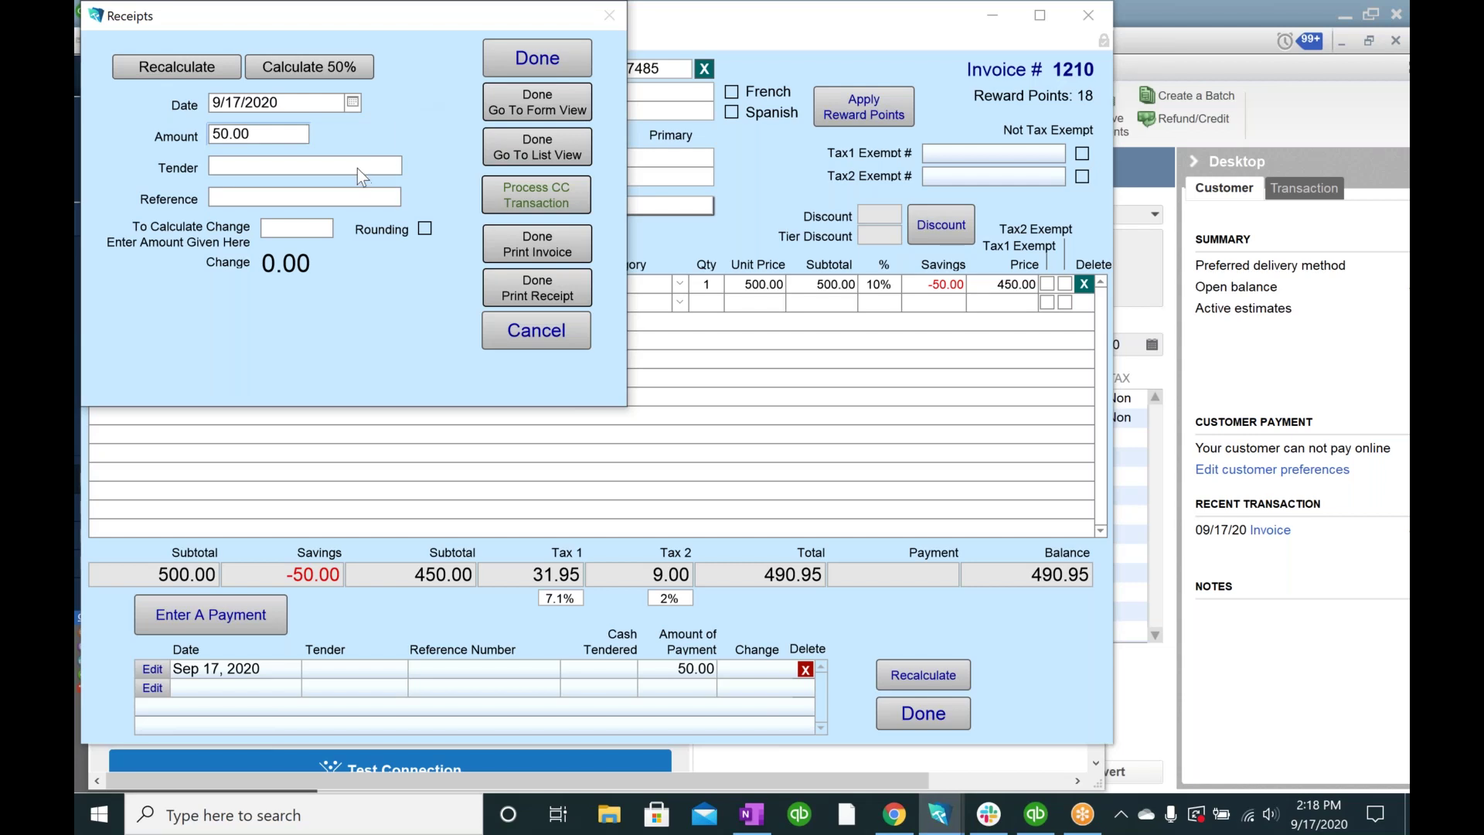
pyautogui.click(362, 177)
pyautogui.click(284, 190)
pyautogui.click(404, 98)
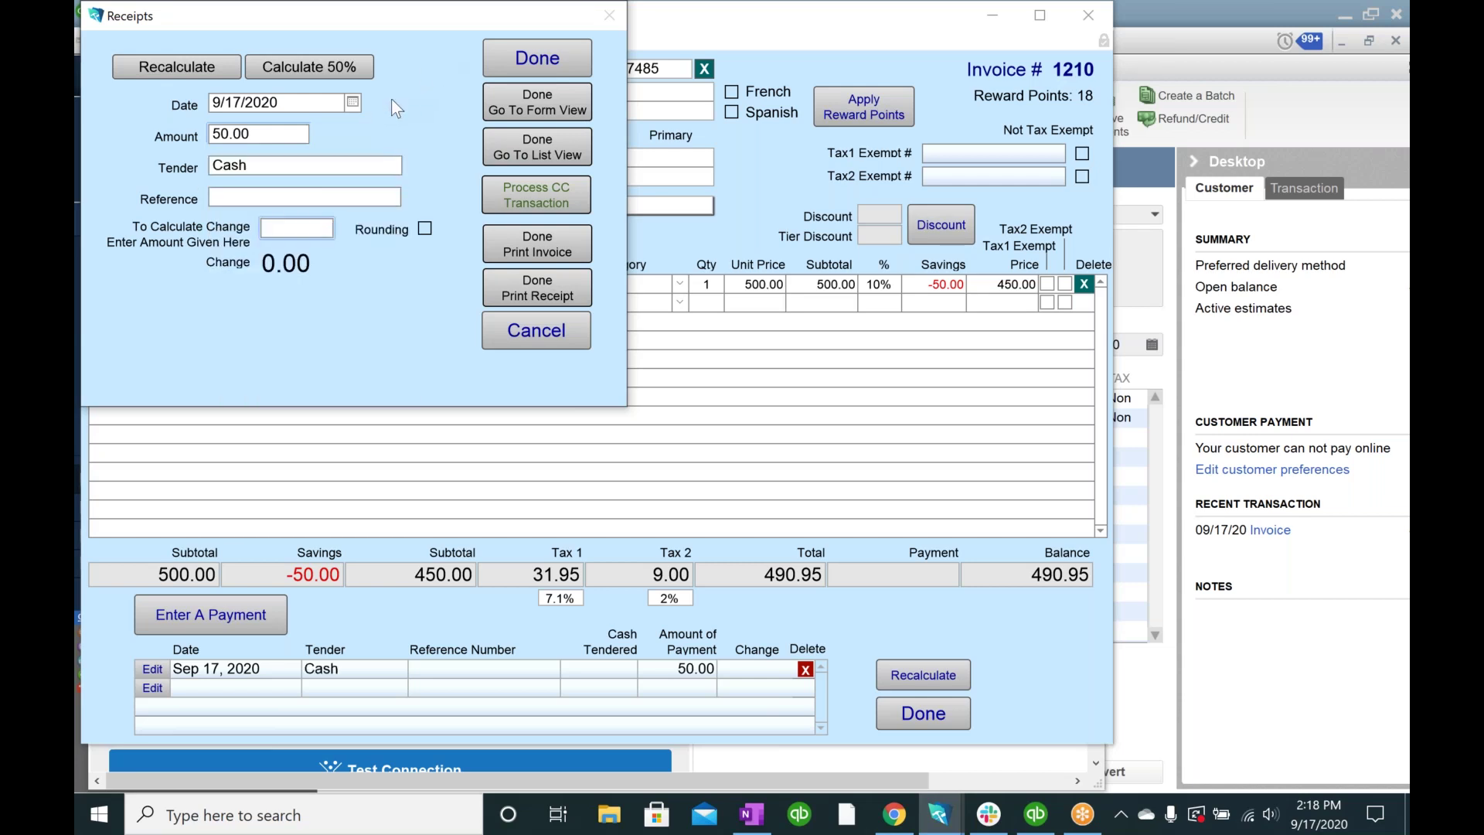
pyautogui.click(252, 165)
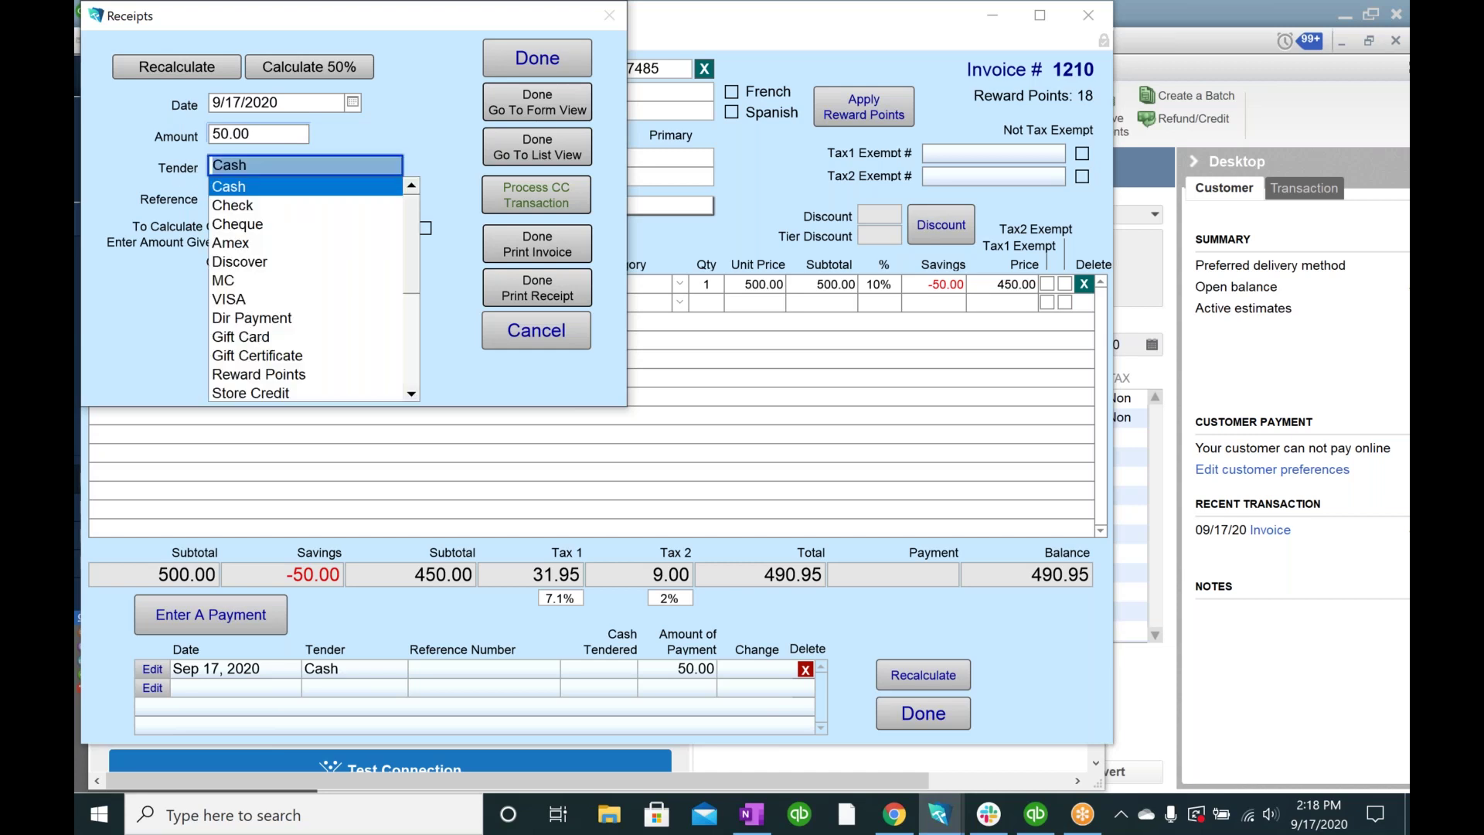
pyautogui.click(428, 96)
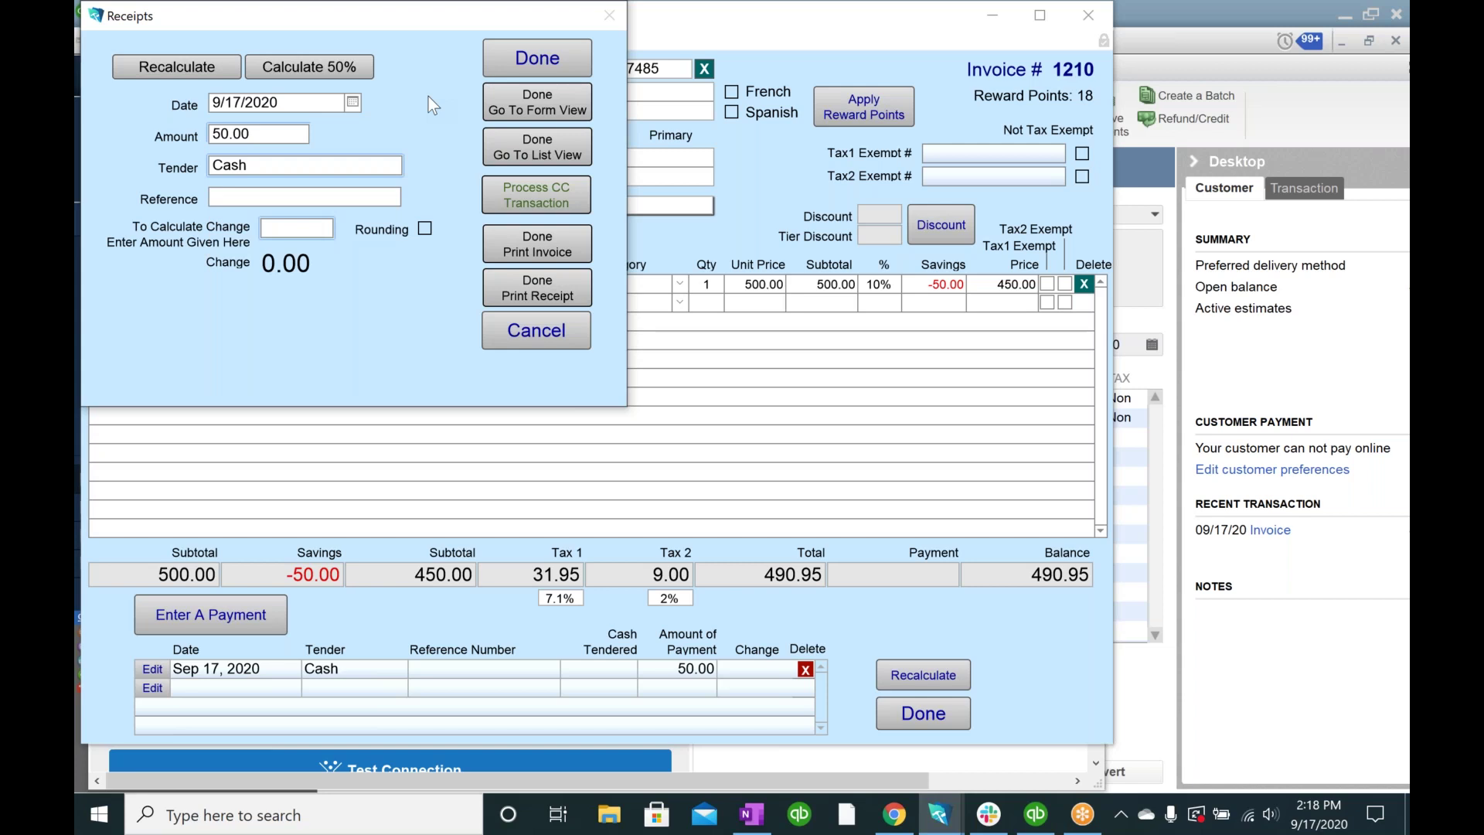
# Step: Finish the payment and line item entry, and assign the QB item Framing to the invoice's Test line
pyautogui.click(535, 68)
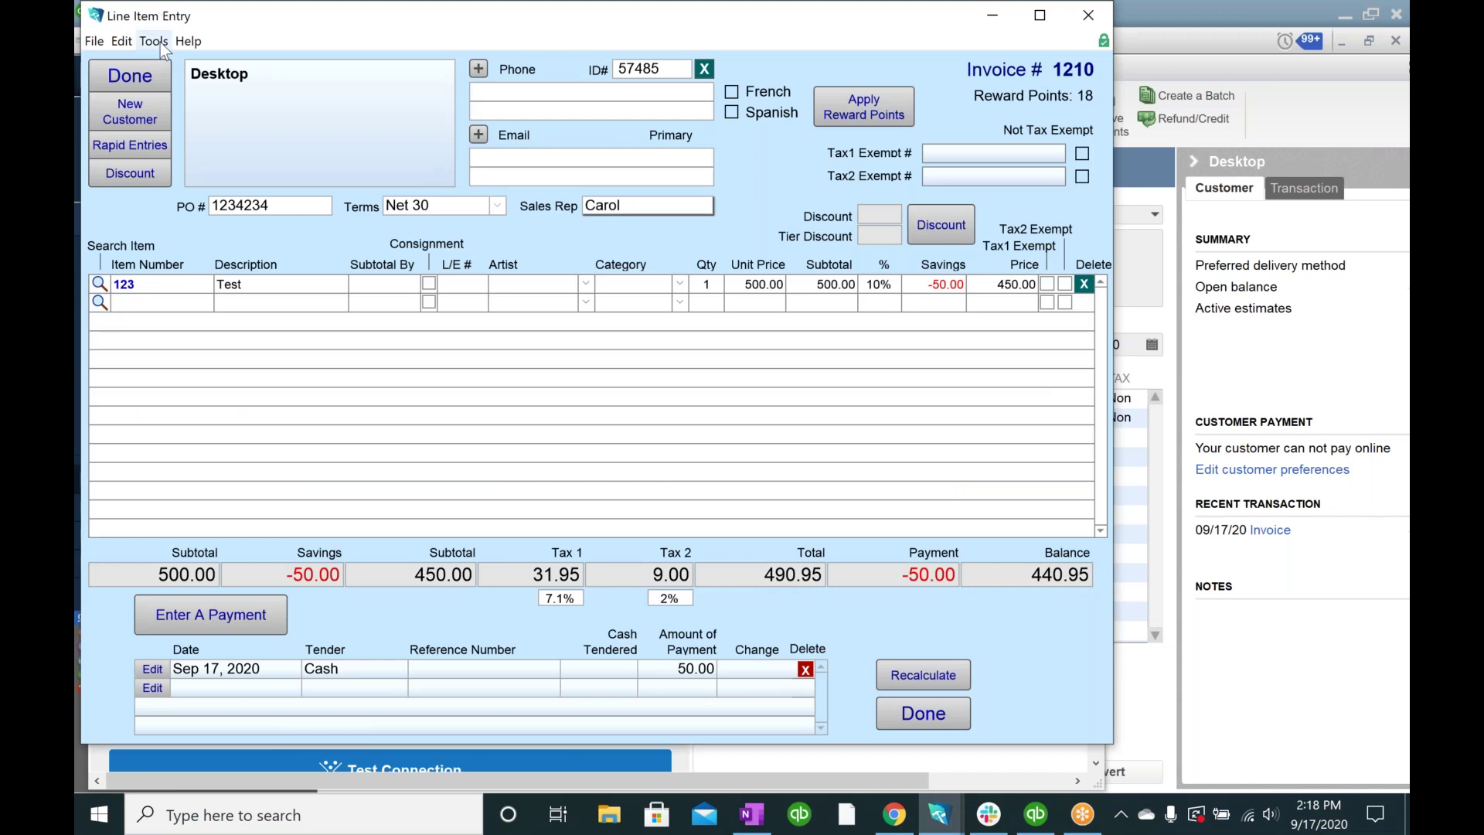
pyautogui.click(147, 74)
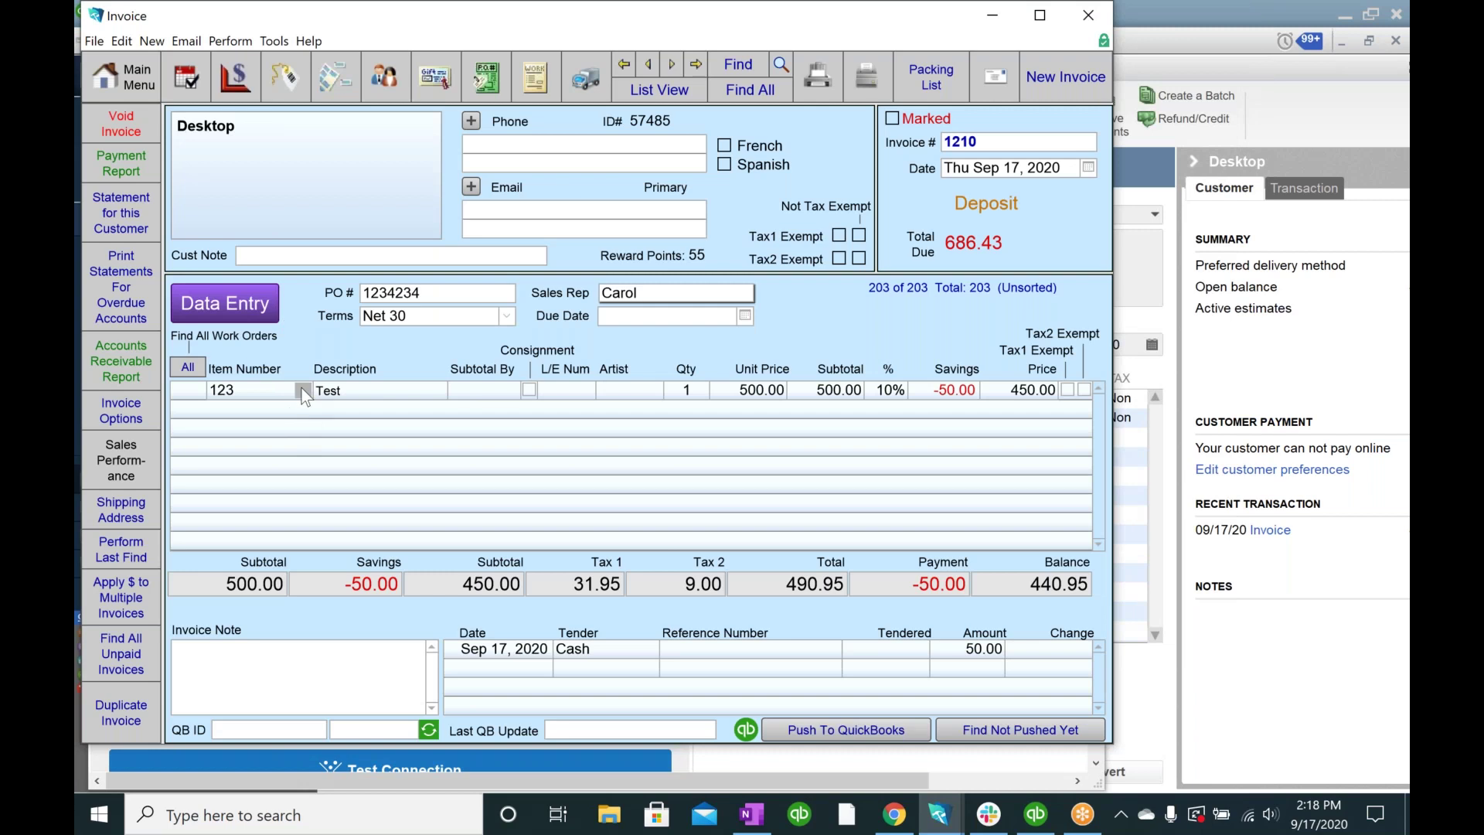
pyautogui.click(303, 391)
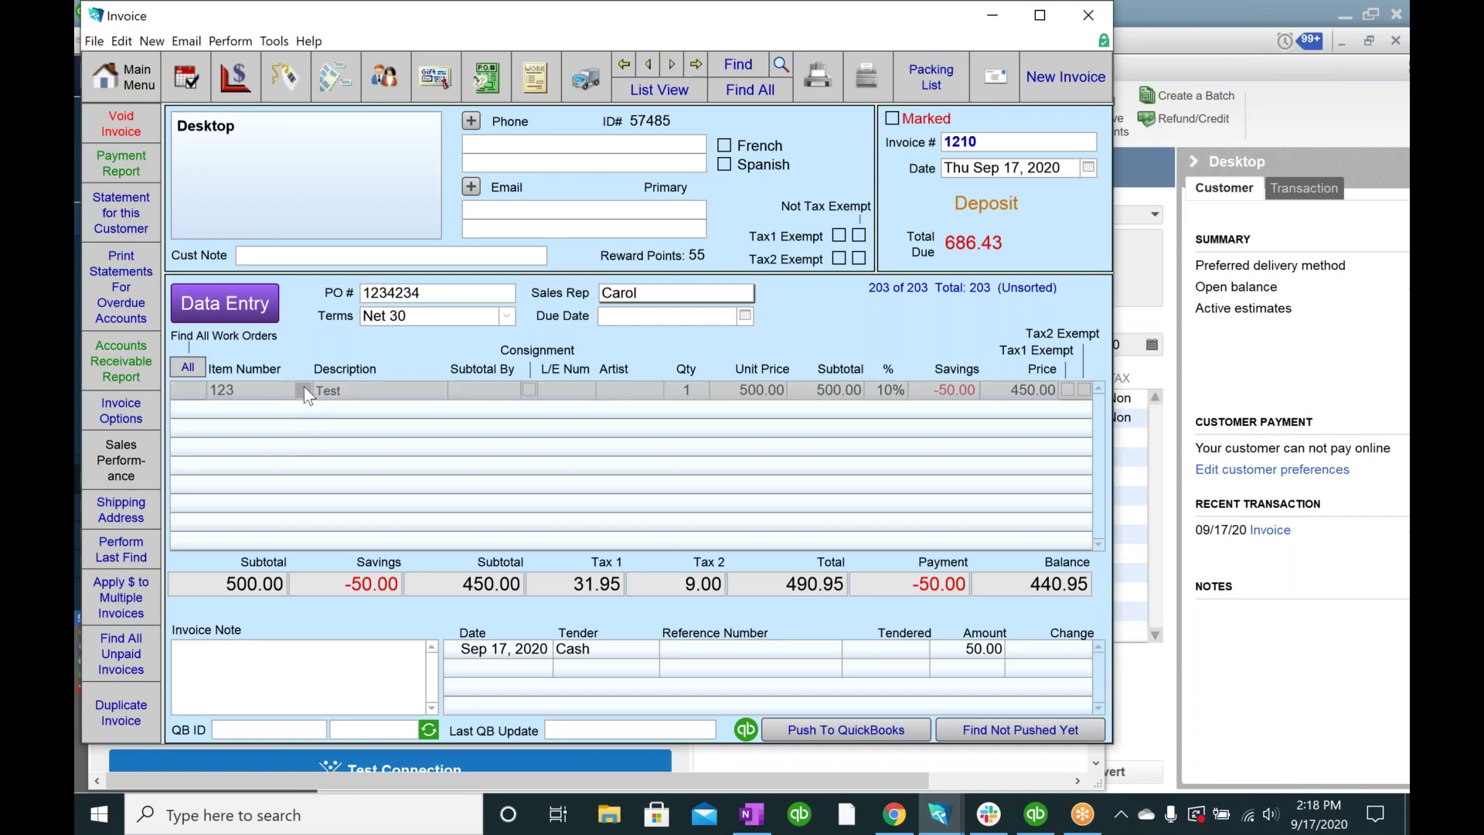
pyautogui.click(359, 396)
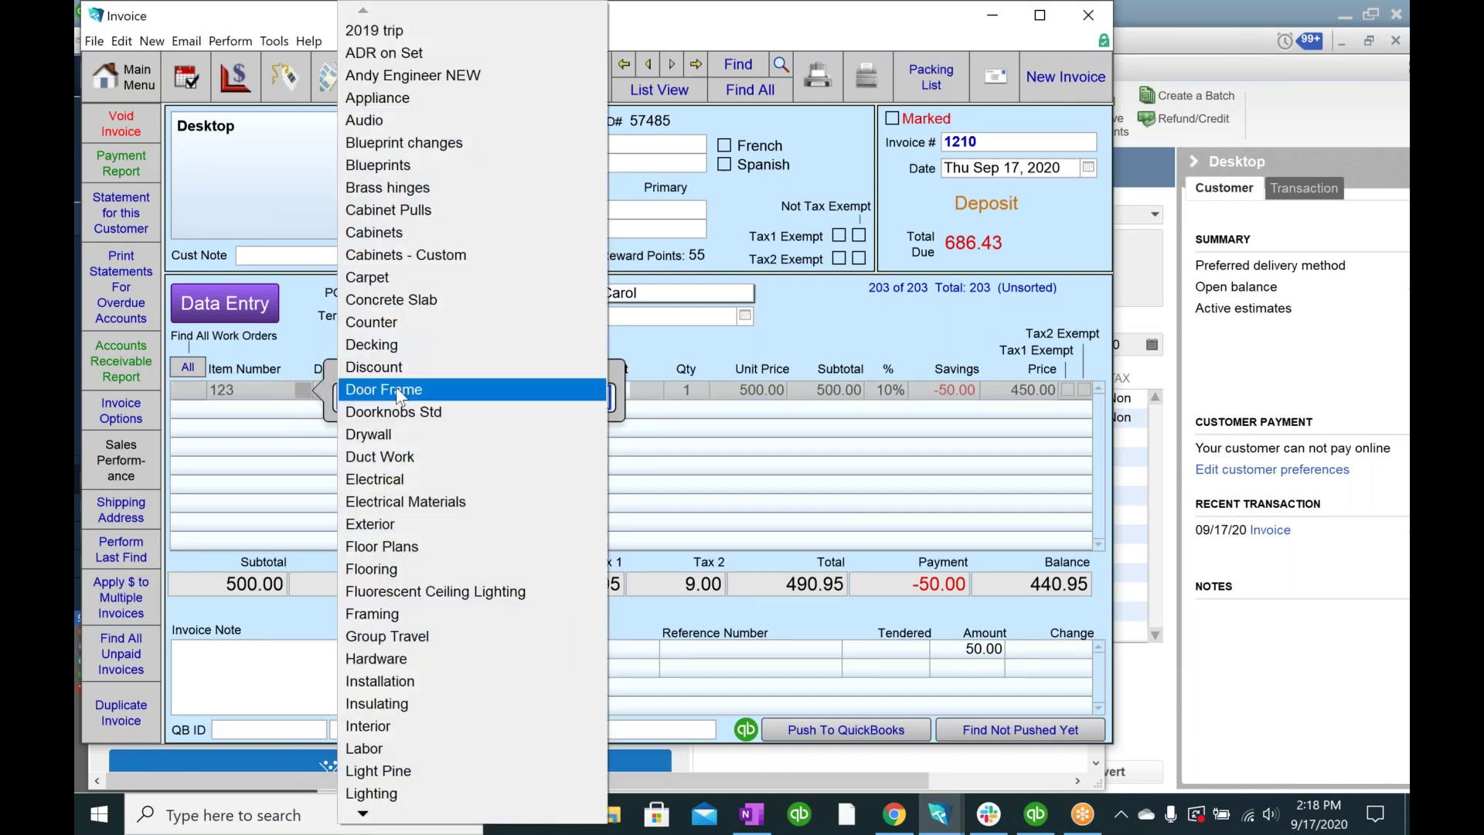
pyautogui.click(419, 615)
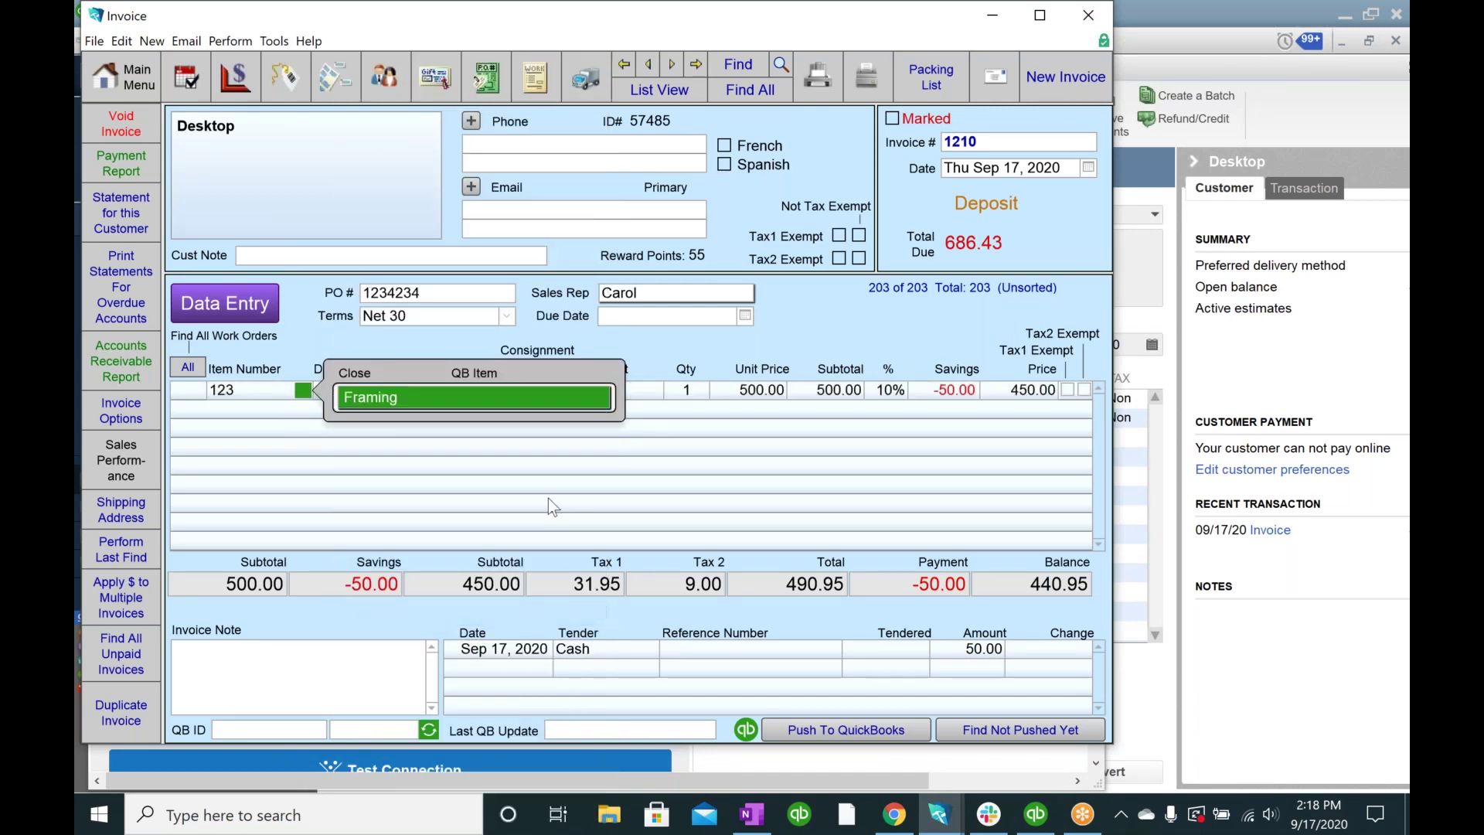
pyautogui.click(875, 313)
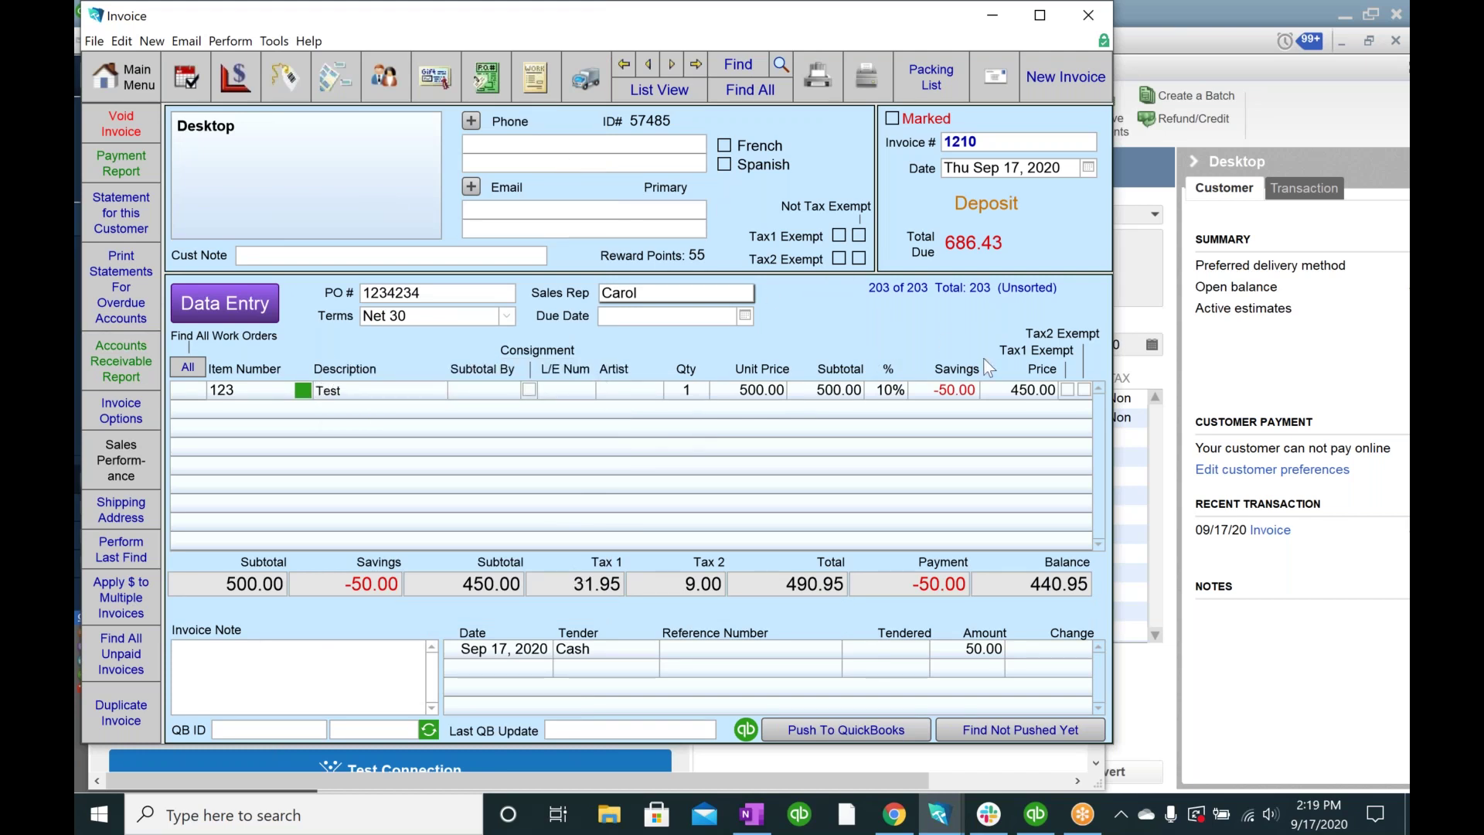
# Step: Push invoice 1210 with its discount and cash payment to QuickBooks
pyautogui.click(826, 731)
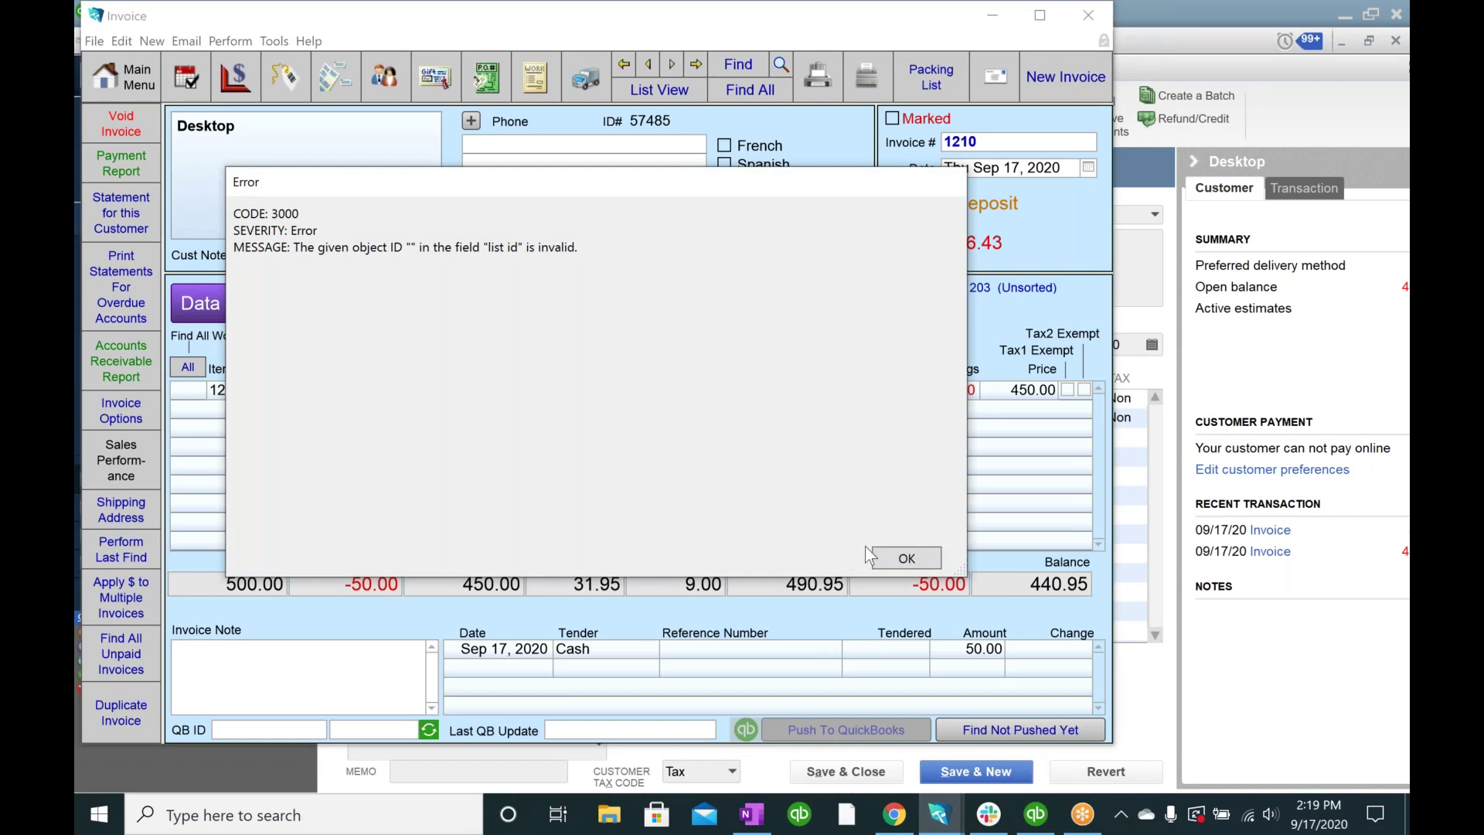
pyautogui.click(904, 558)
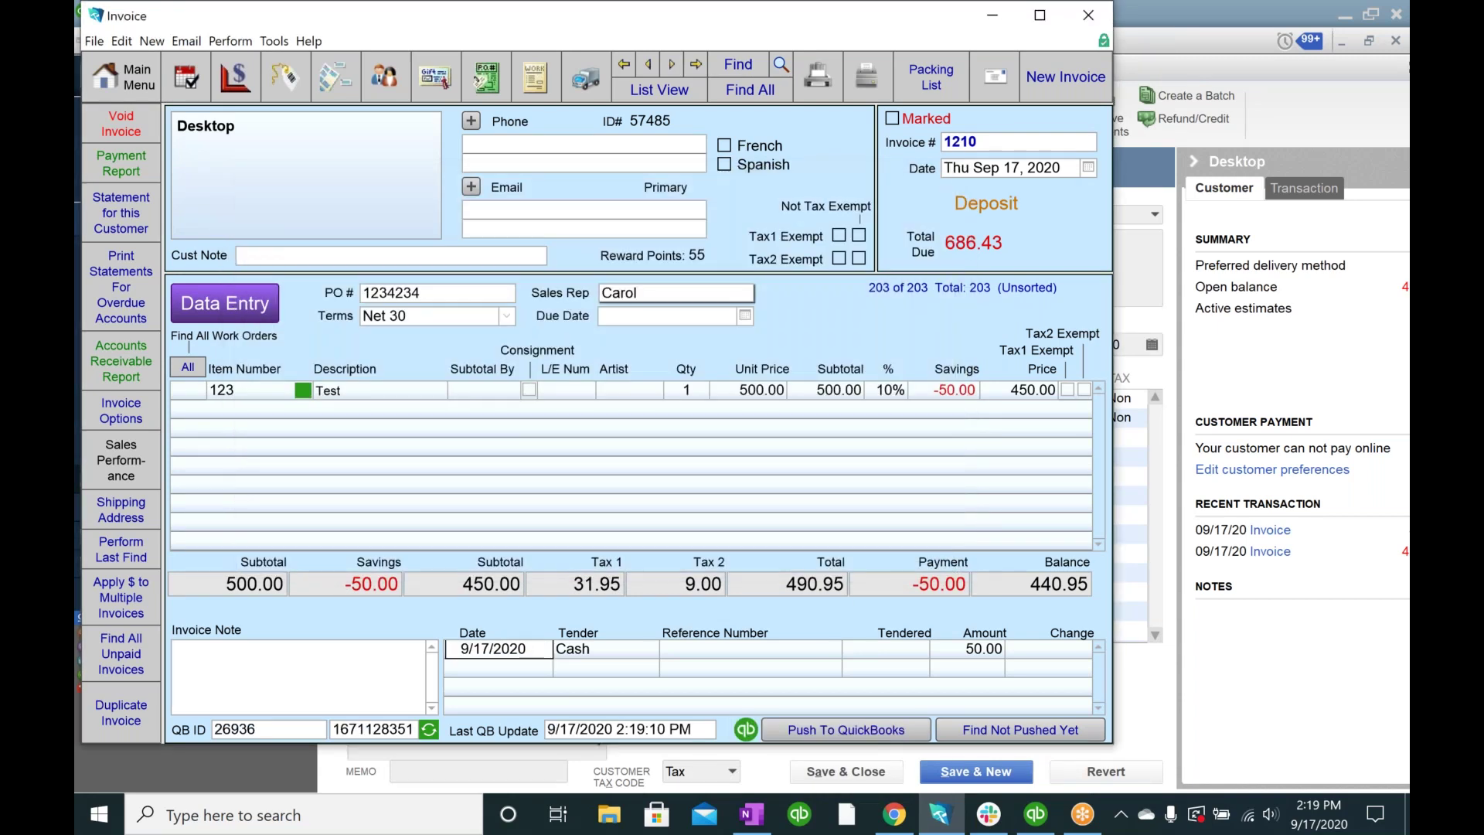
pyautogui.click(739, 620)
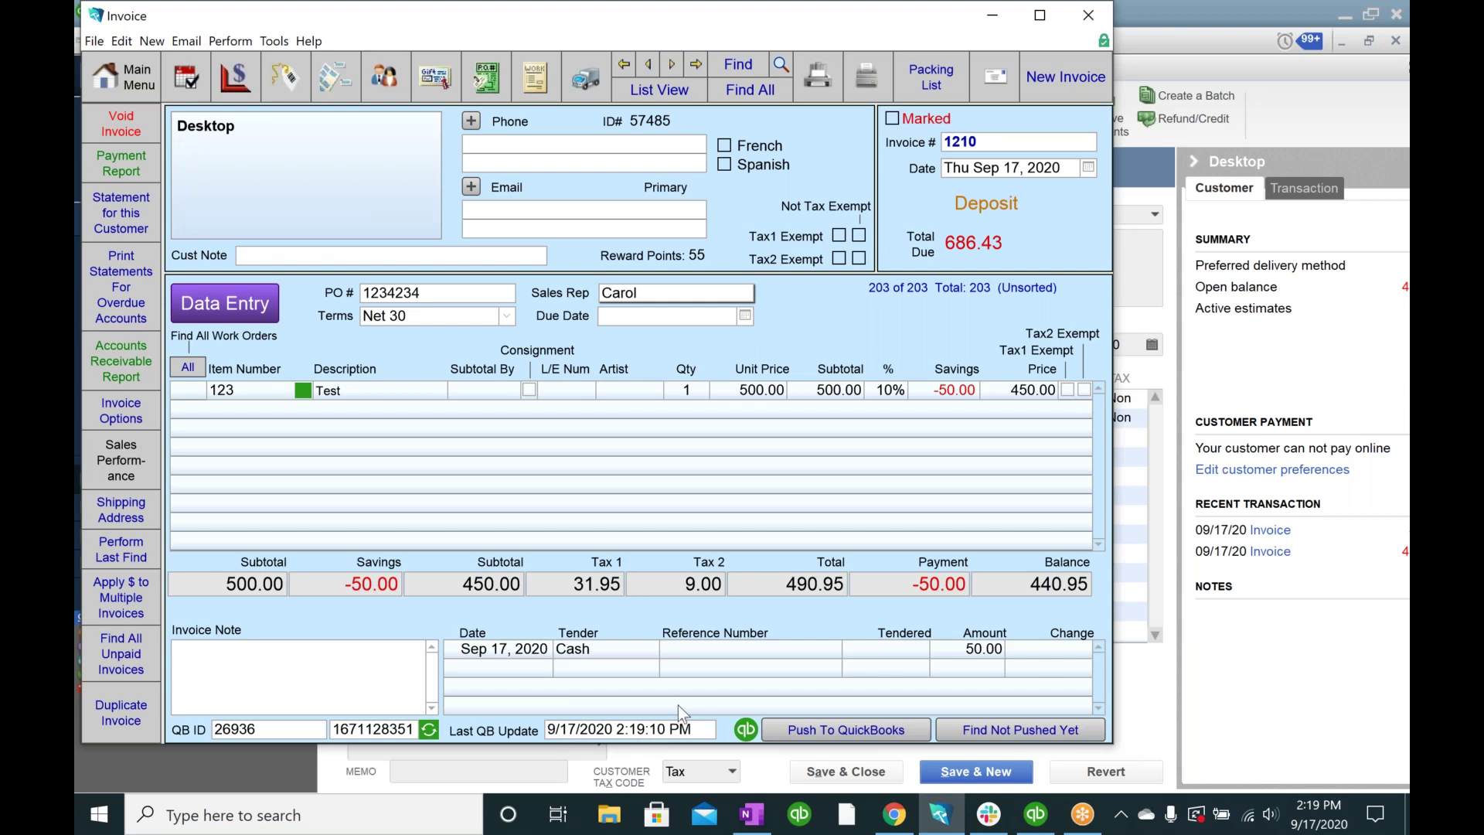
# Step: Switch to QuickBooks Desktop and close invoice 1209 to return to the customer invoice list
pyautogui.click(799, 727)
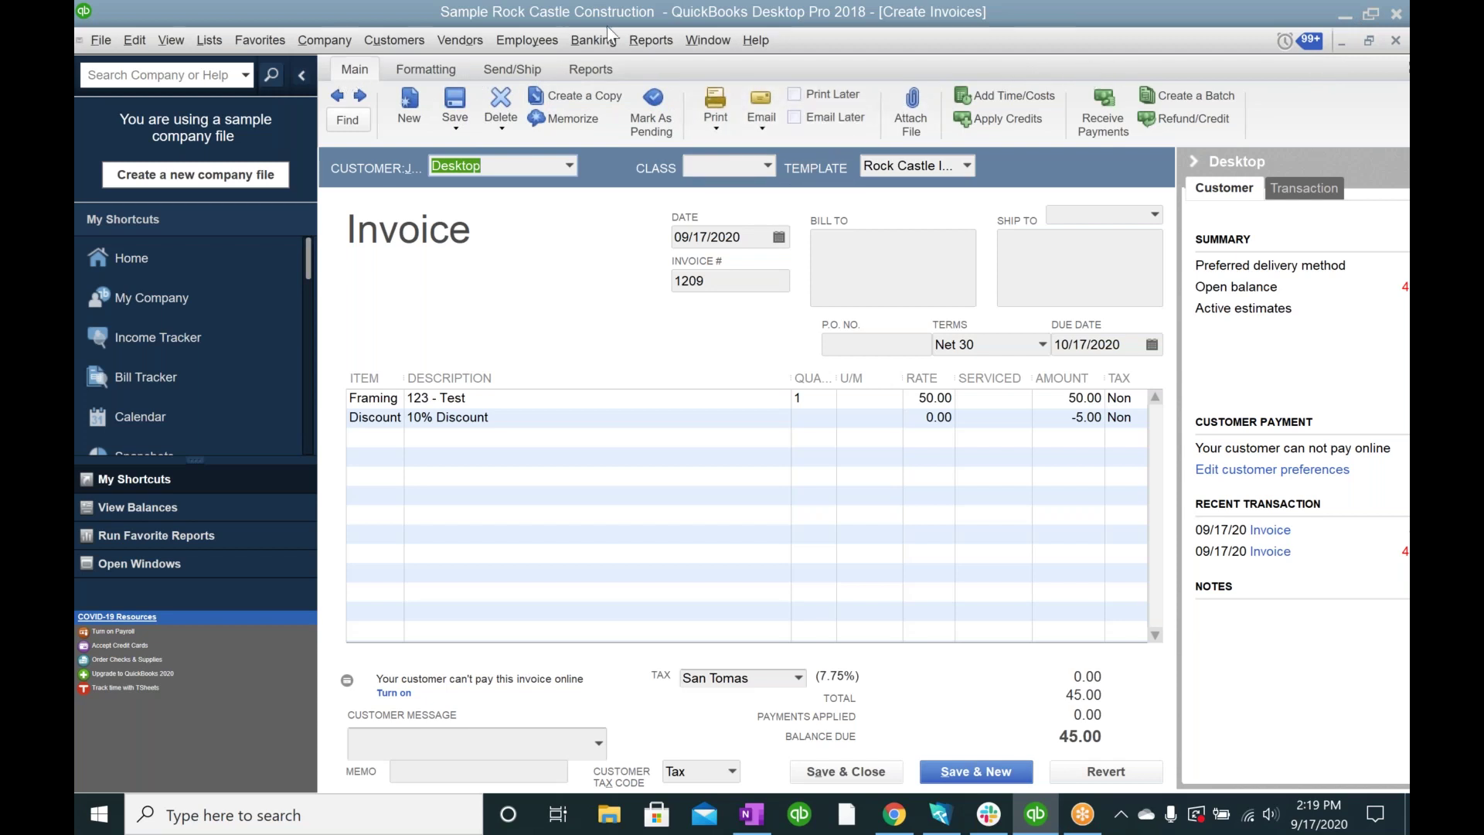
pyautogui.click(1393, 194)
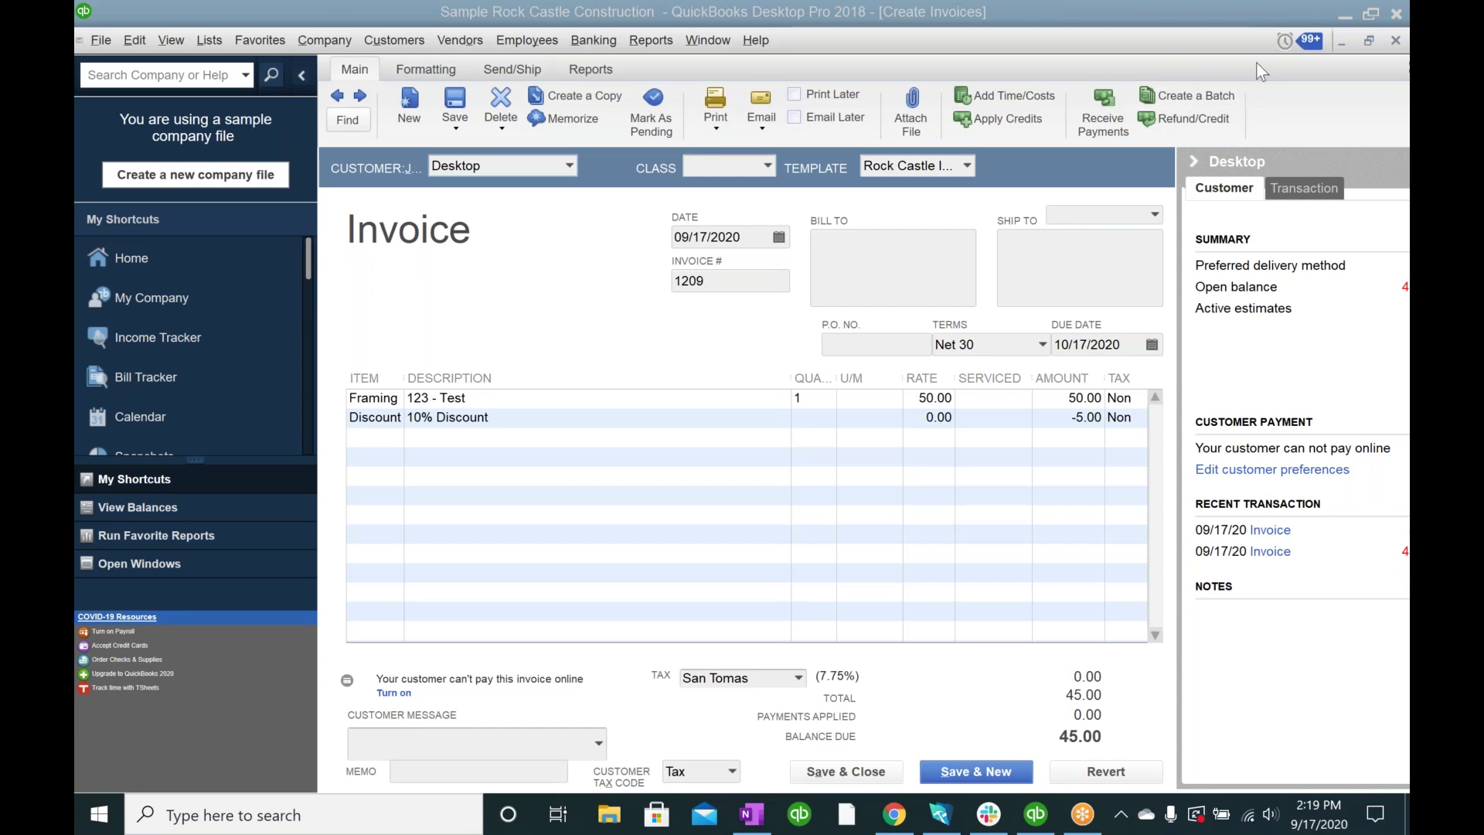
pyautogui.click(1076, 61)
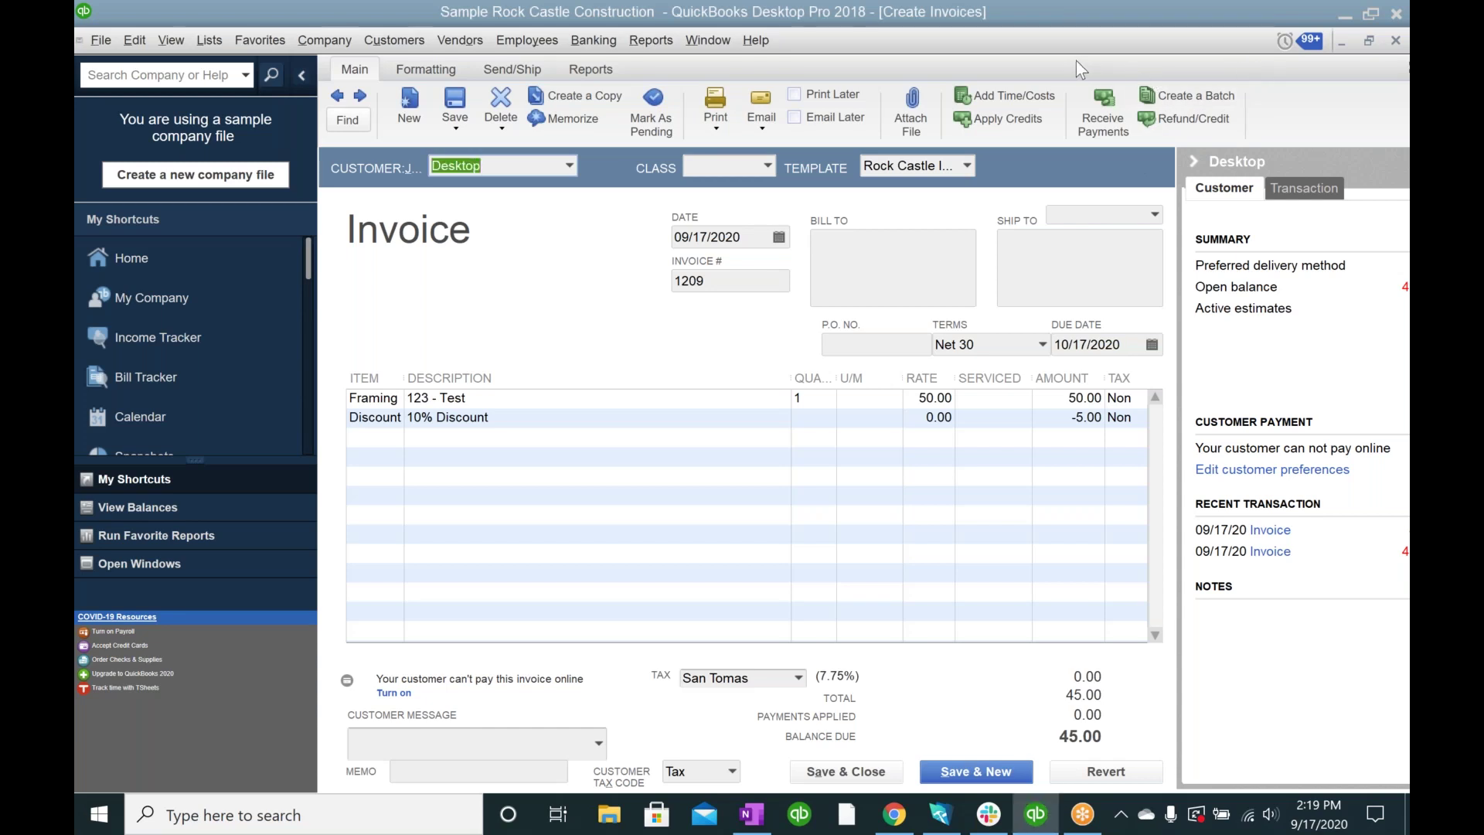
pyautogui.click(1369, 40)
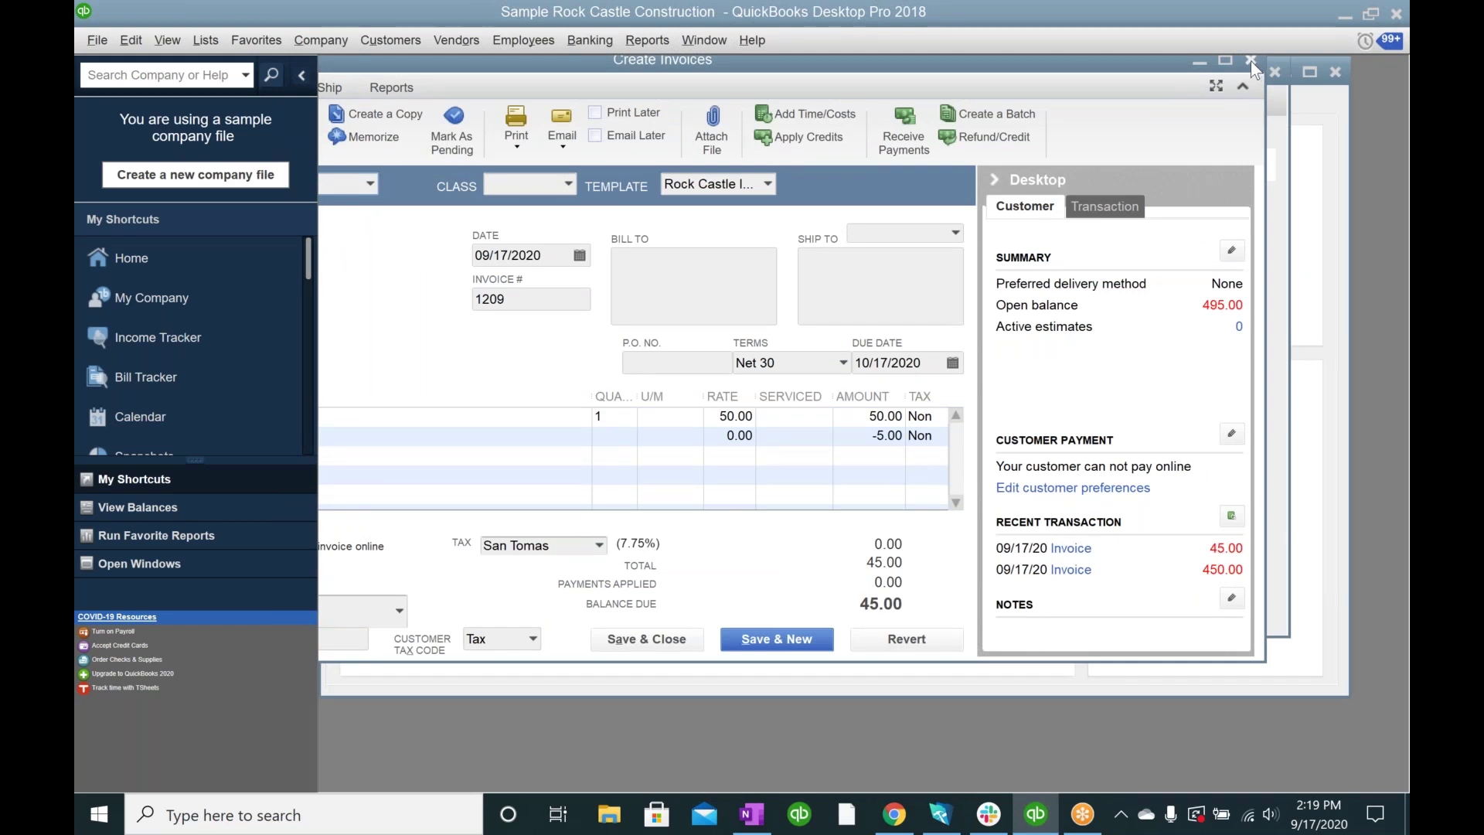
pyautogui.click(1250, 62)
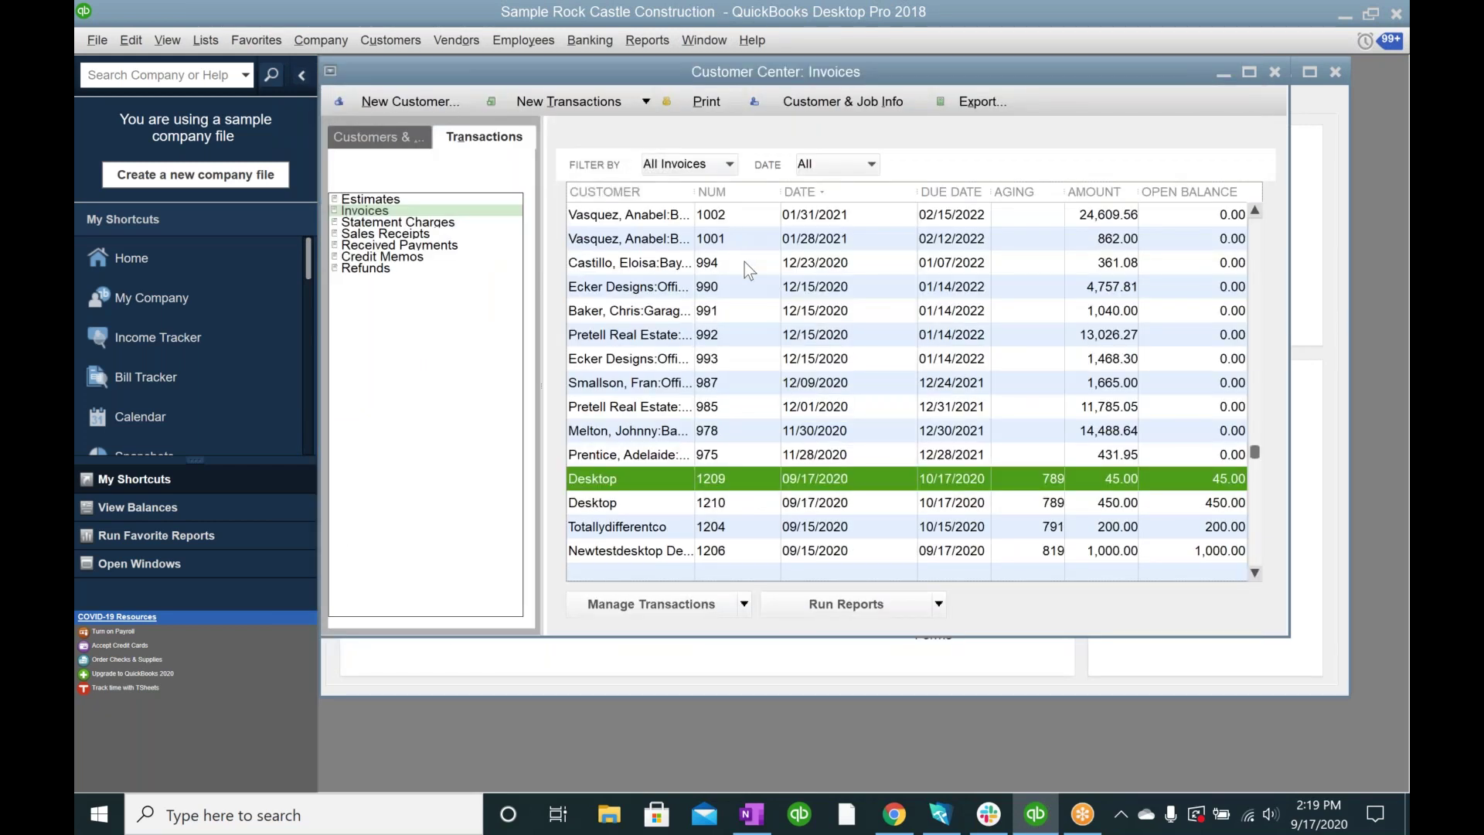
# Step: Open invoice 1210 for the customer Desktop and make room in the window to examine its item and discount lines
pyautogui.click(1307, 215)
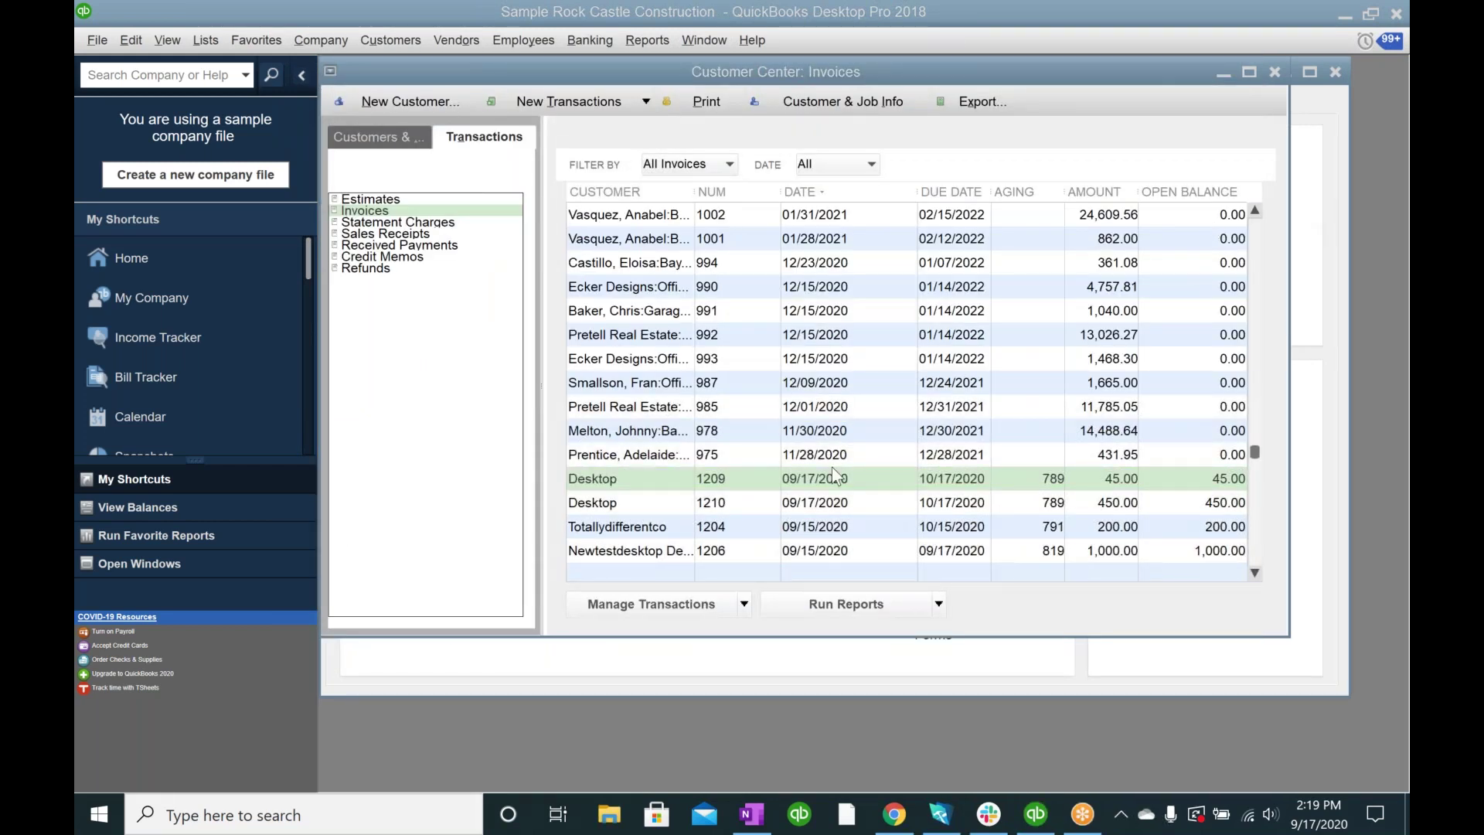
pyautogui.click(808, 504)
pyautogui.doubleClick(803, 504)
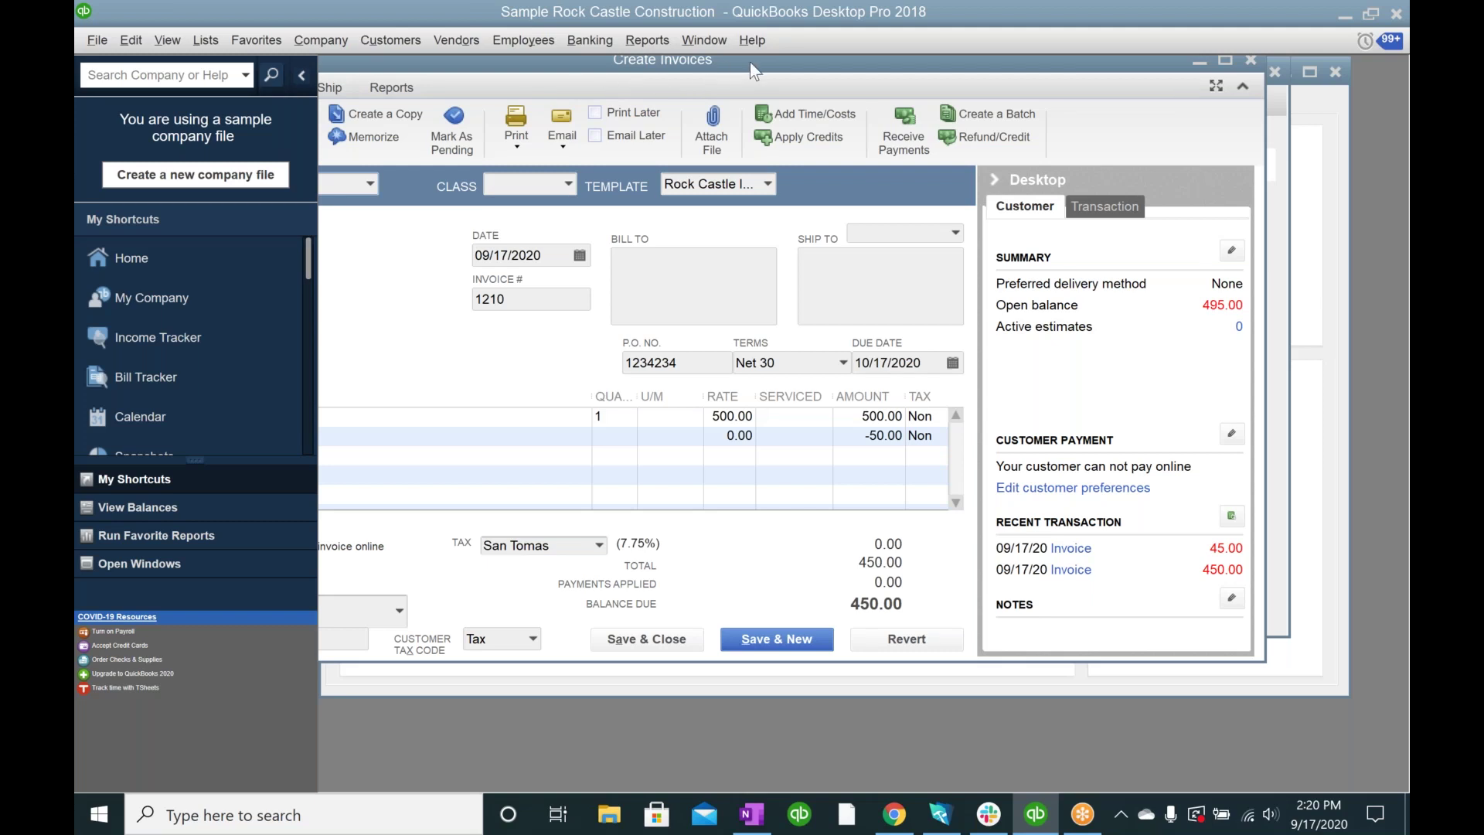
pyautogui.moveTo(757, 67); pyautogui.dragTo(894, 64)
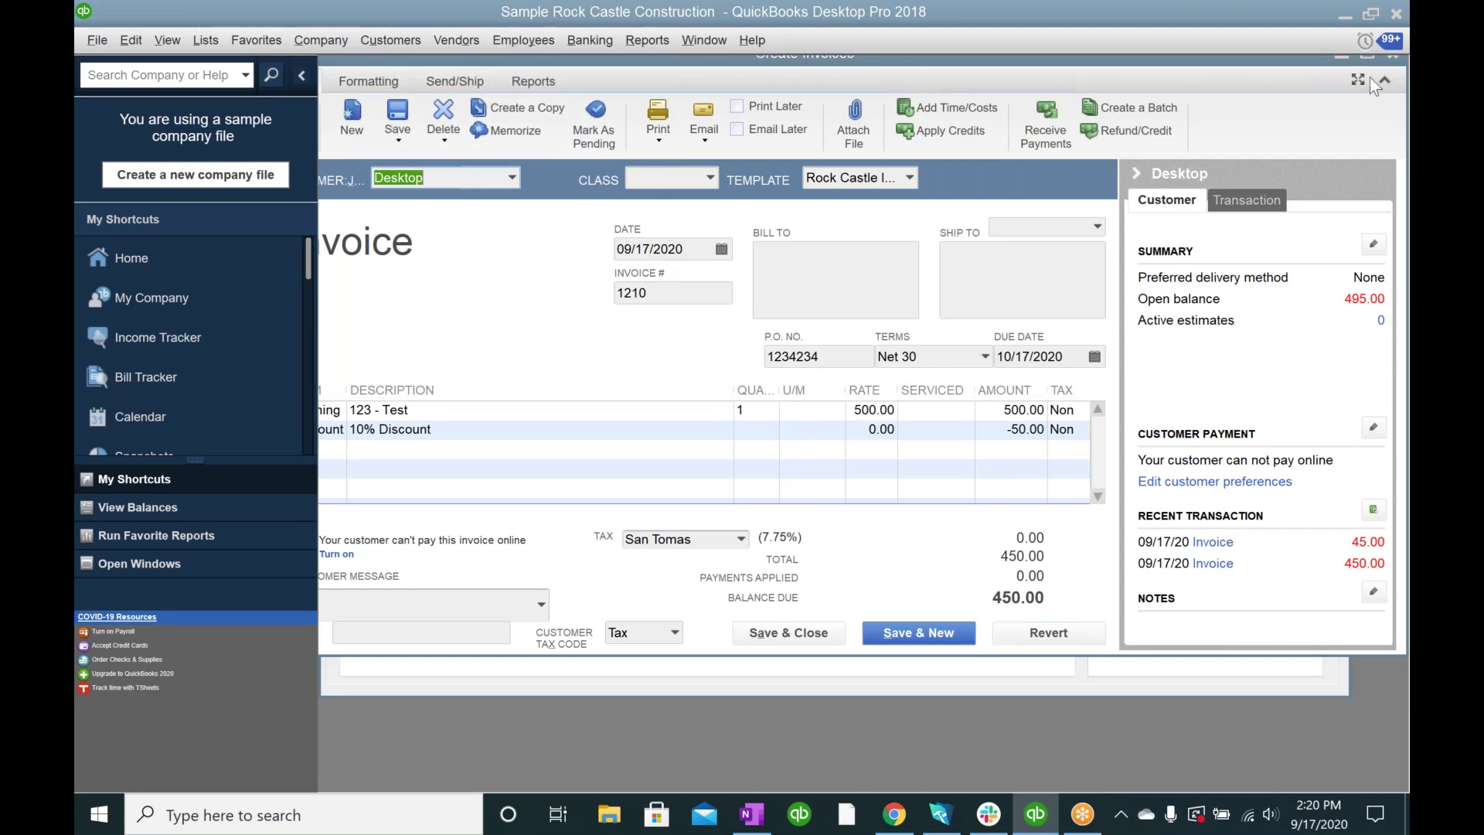
pyautogui.click(301, 75)
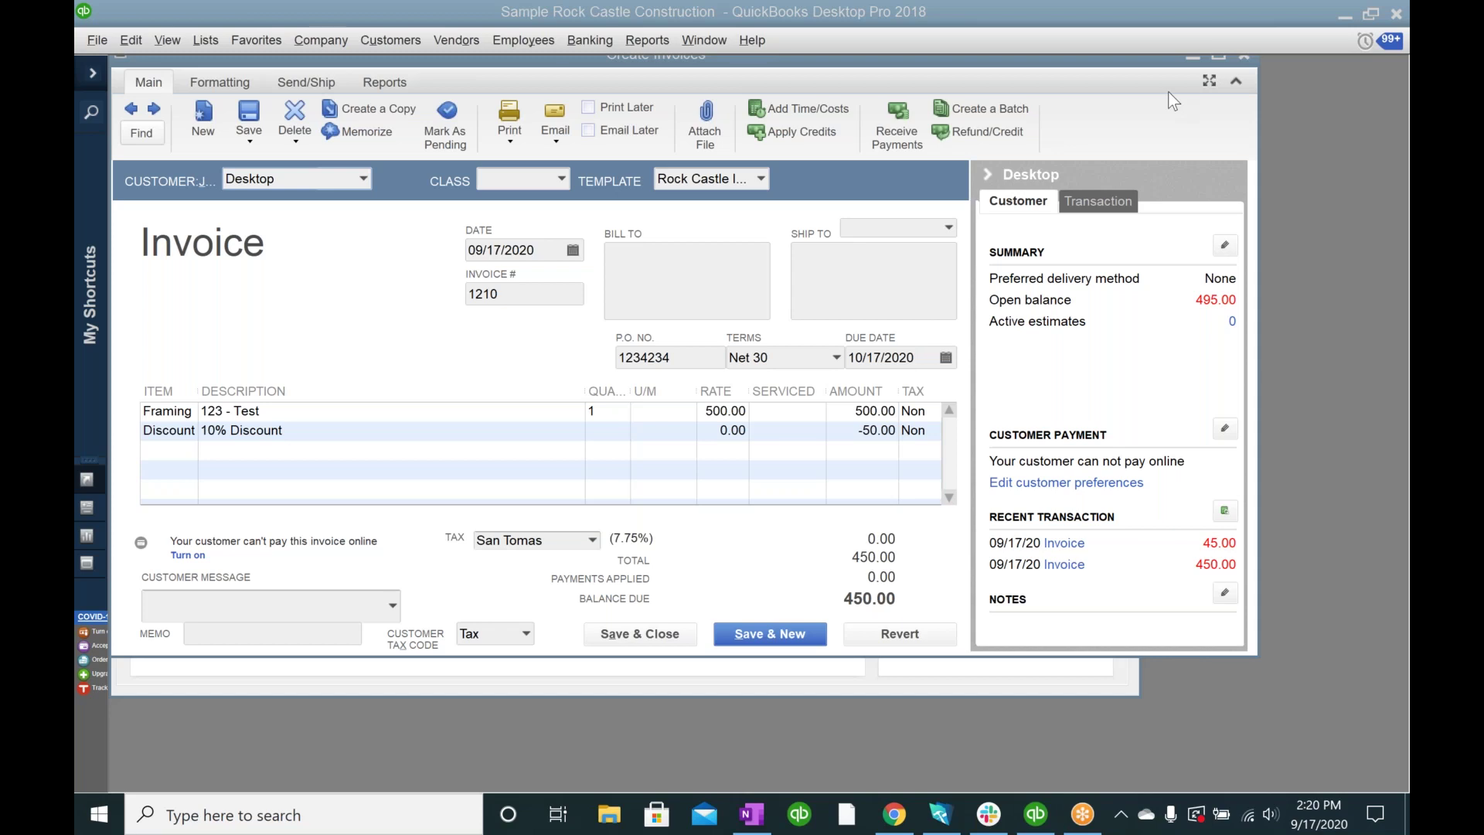
# Step: Switch to FrameReady and open the QuickBooks integration settings from the fiscal setup data
pyautogui.click(939, 813)
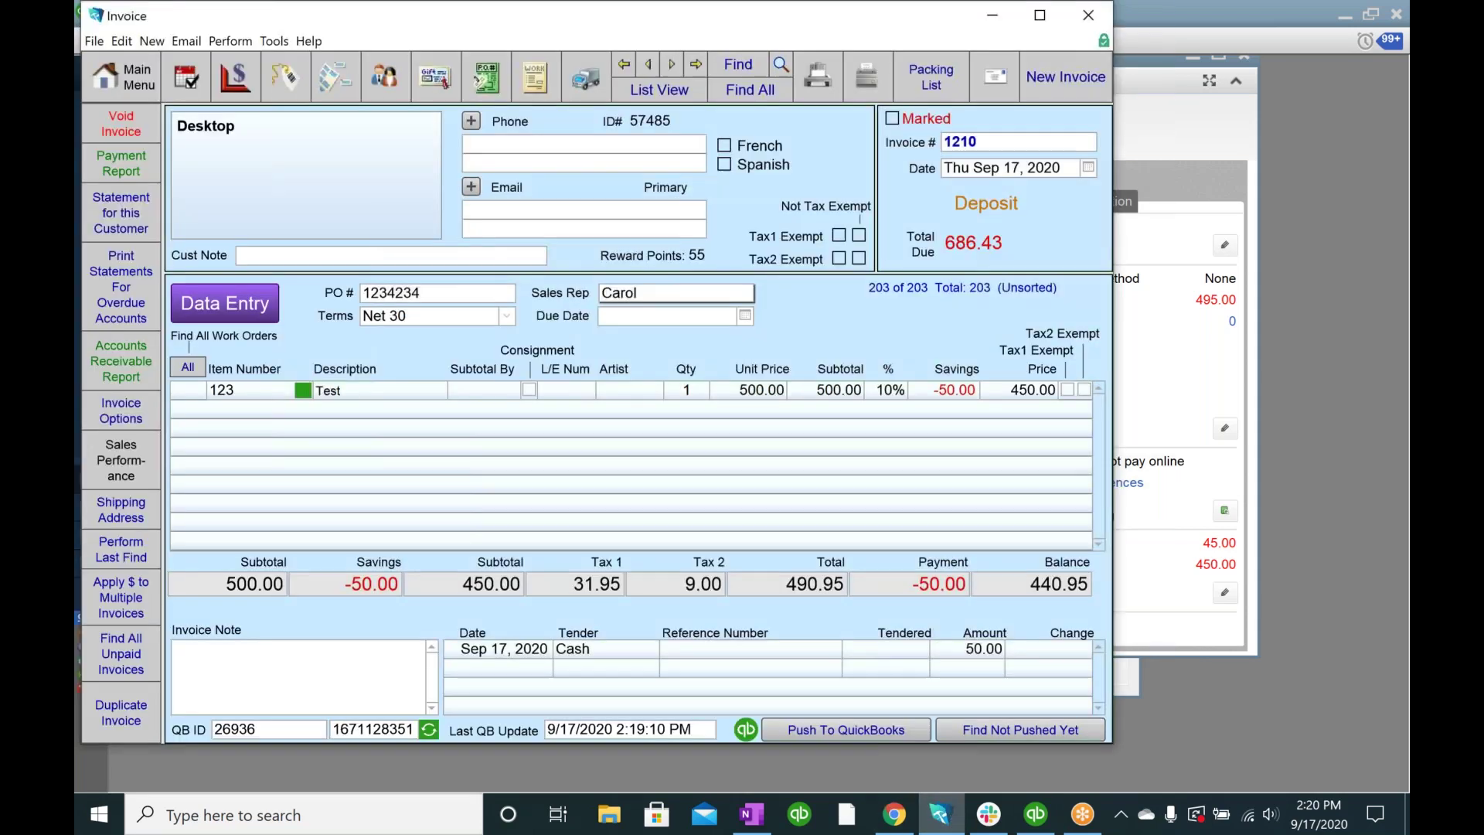
pyautogui.click(126, 84)
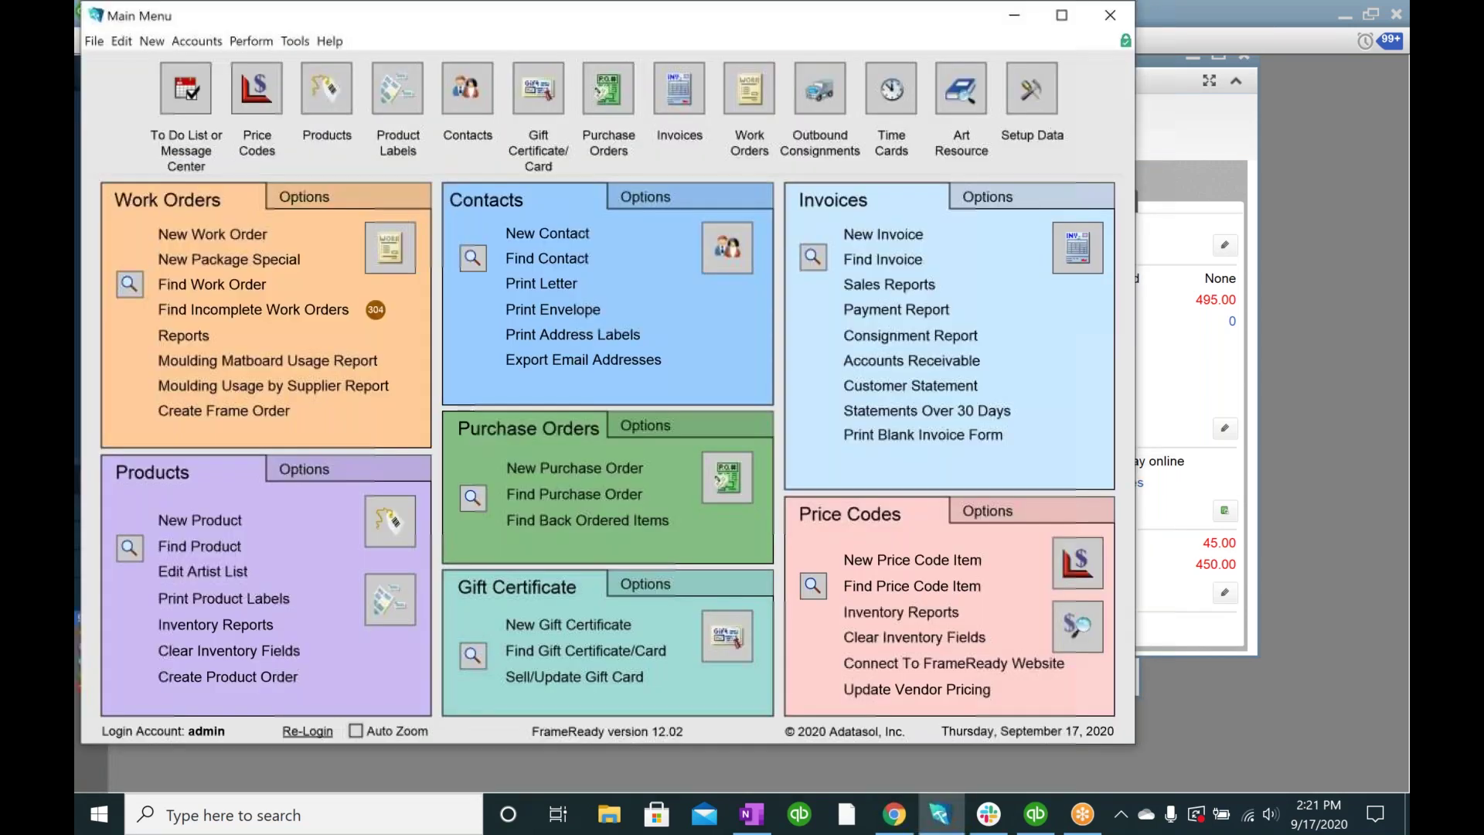
pyautogui.click(387, 531)
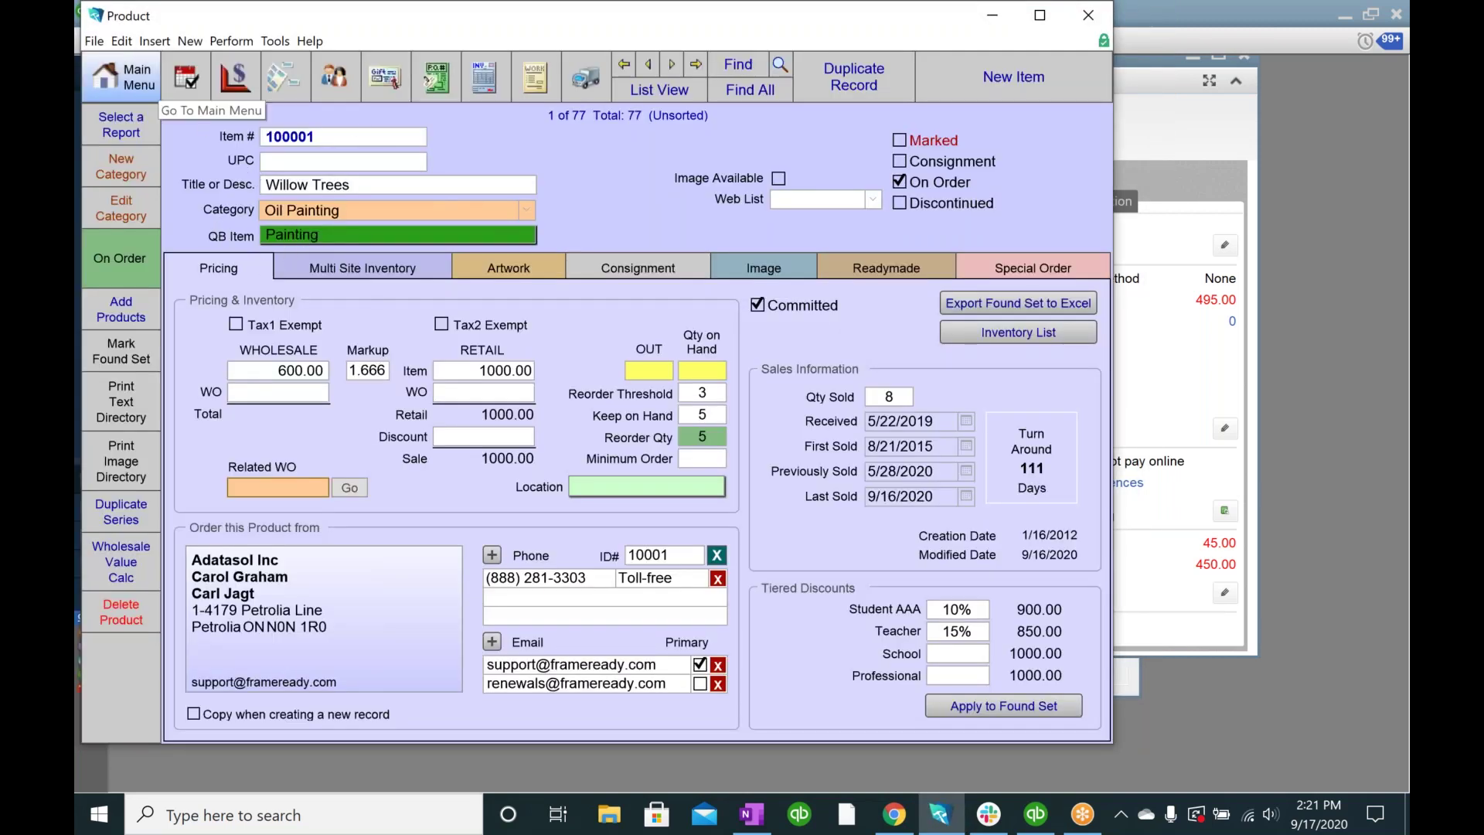
pyautogui.click(114, 77)
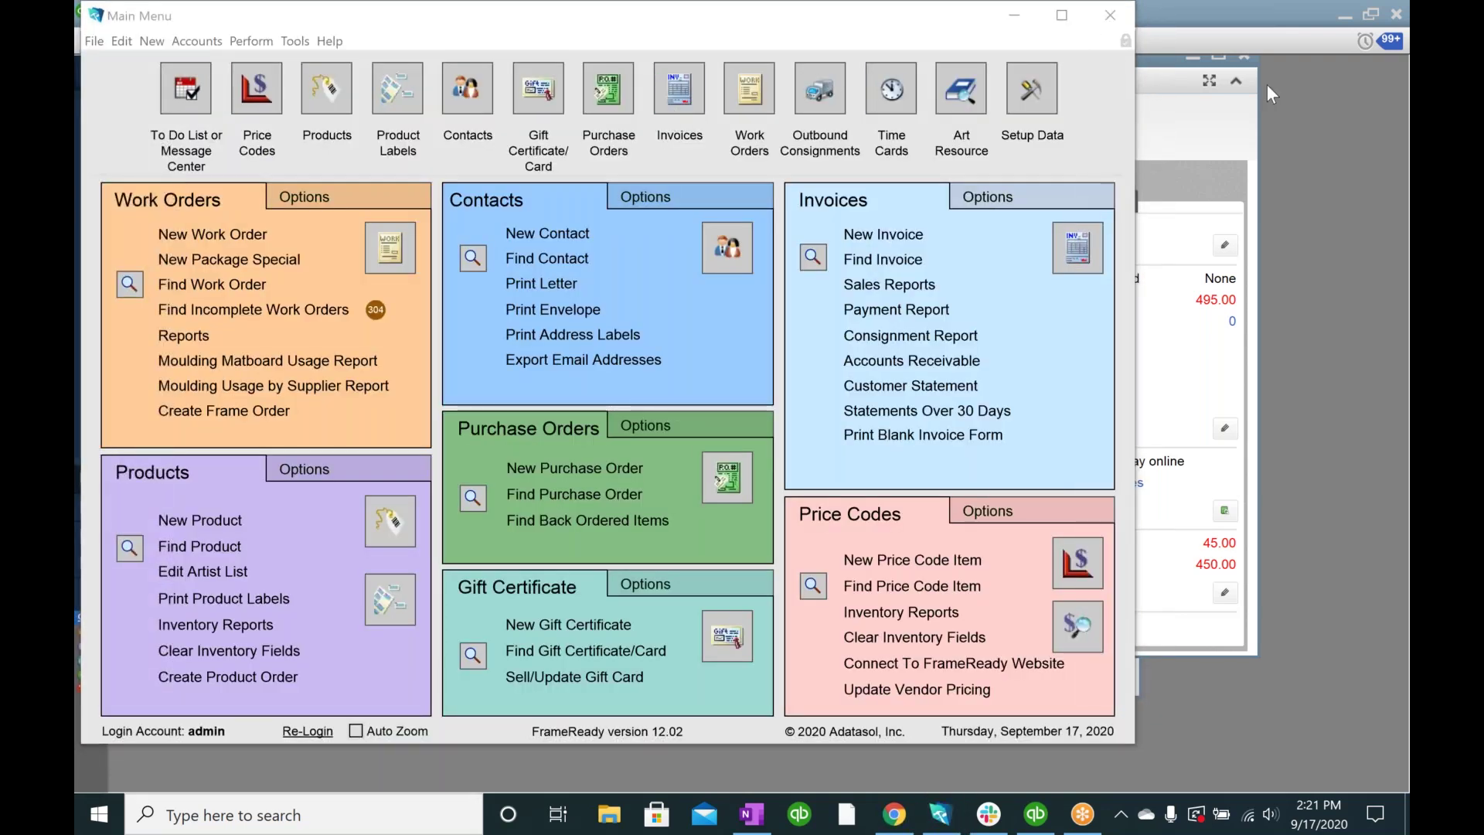
pyautogui.click(1036, 89)
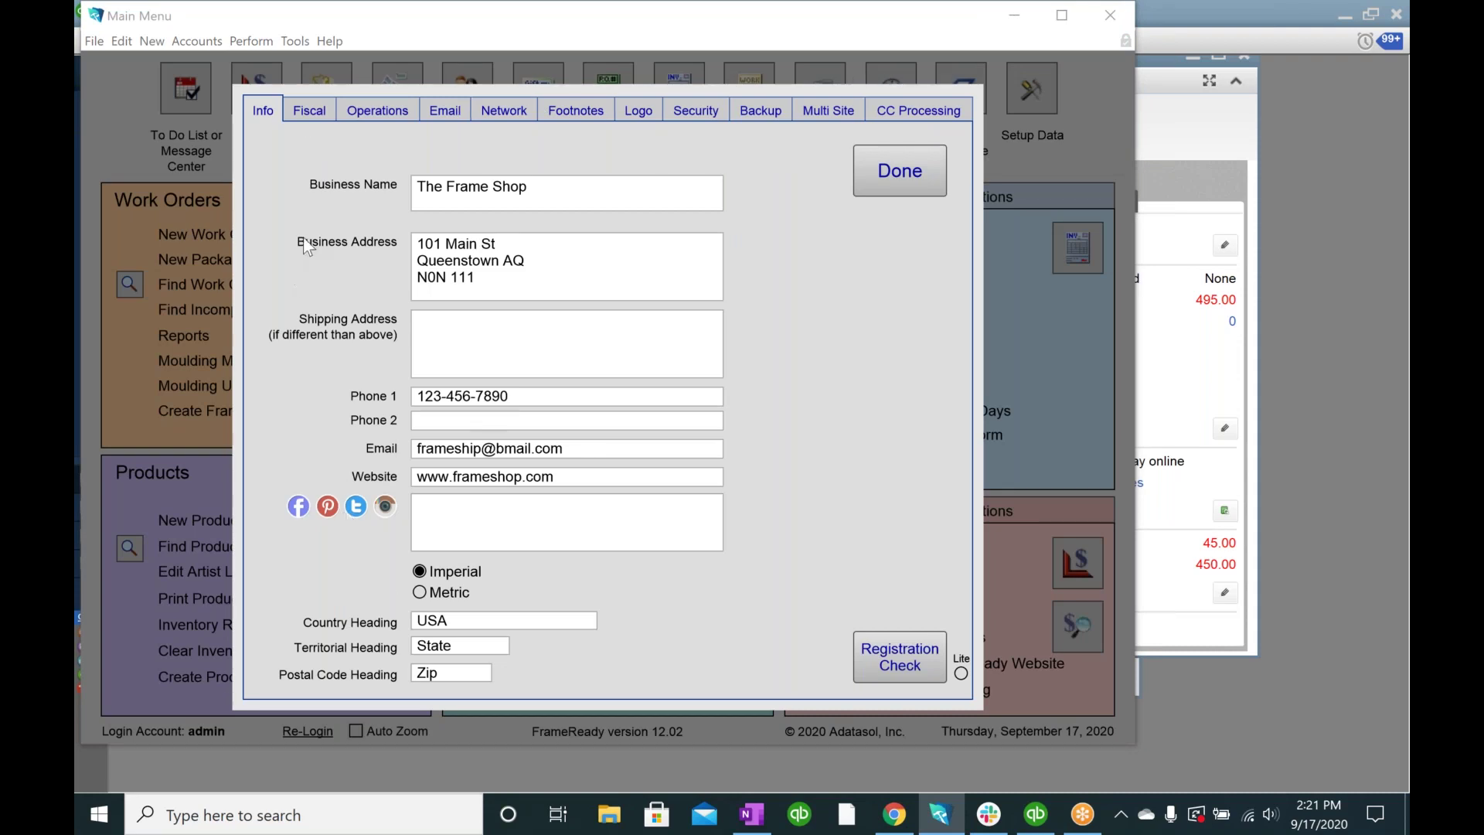
pyautogui.click(309, 110)
pyautogui.click(401, 625)
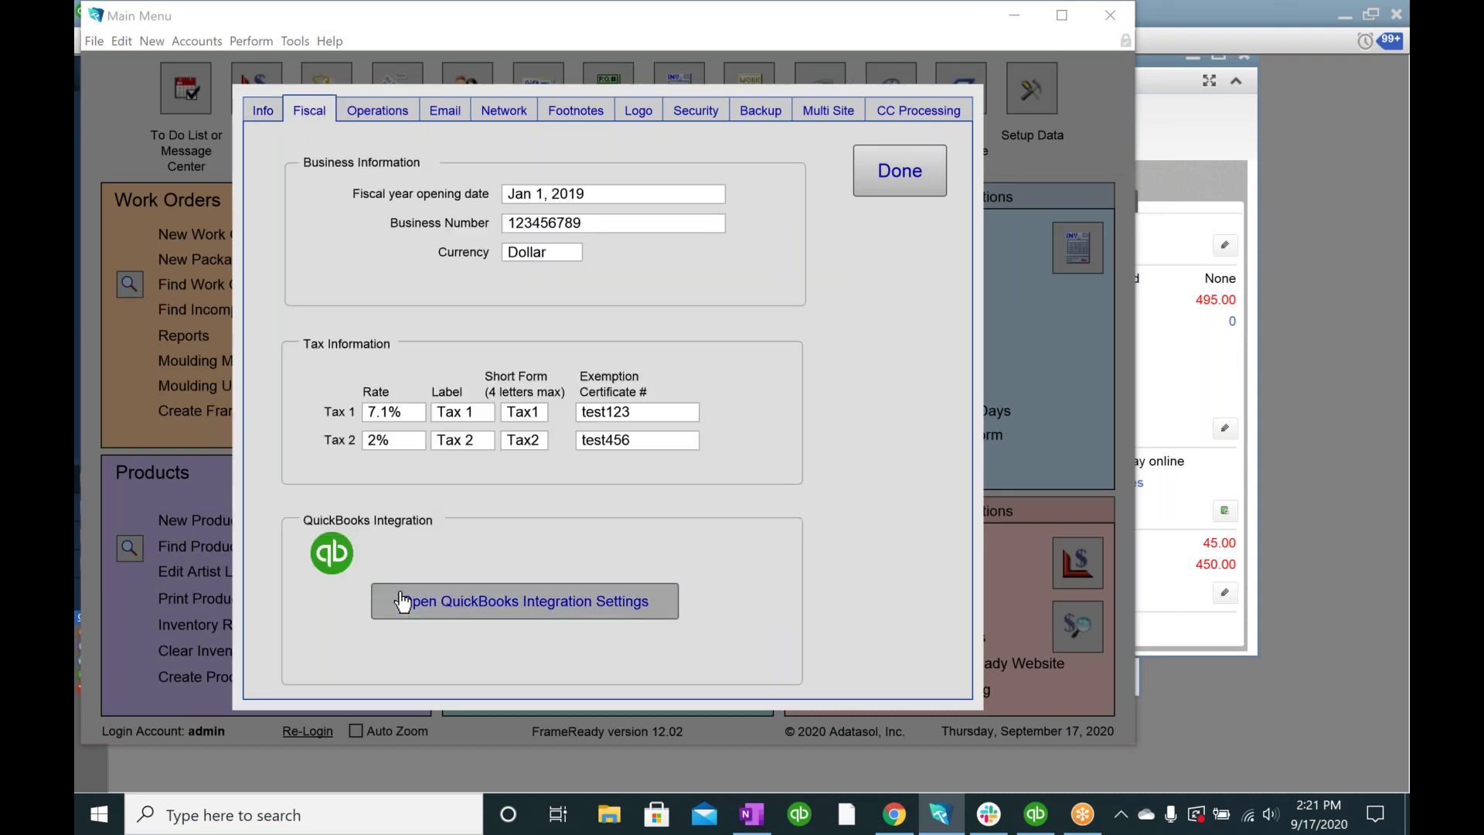
# Step: Display the Payment Methods records in the QuickBooks integration and bring the window fully into view
pyautogui.moveTo(995, 405); pyautogui.dragTo(338, 28)
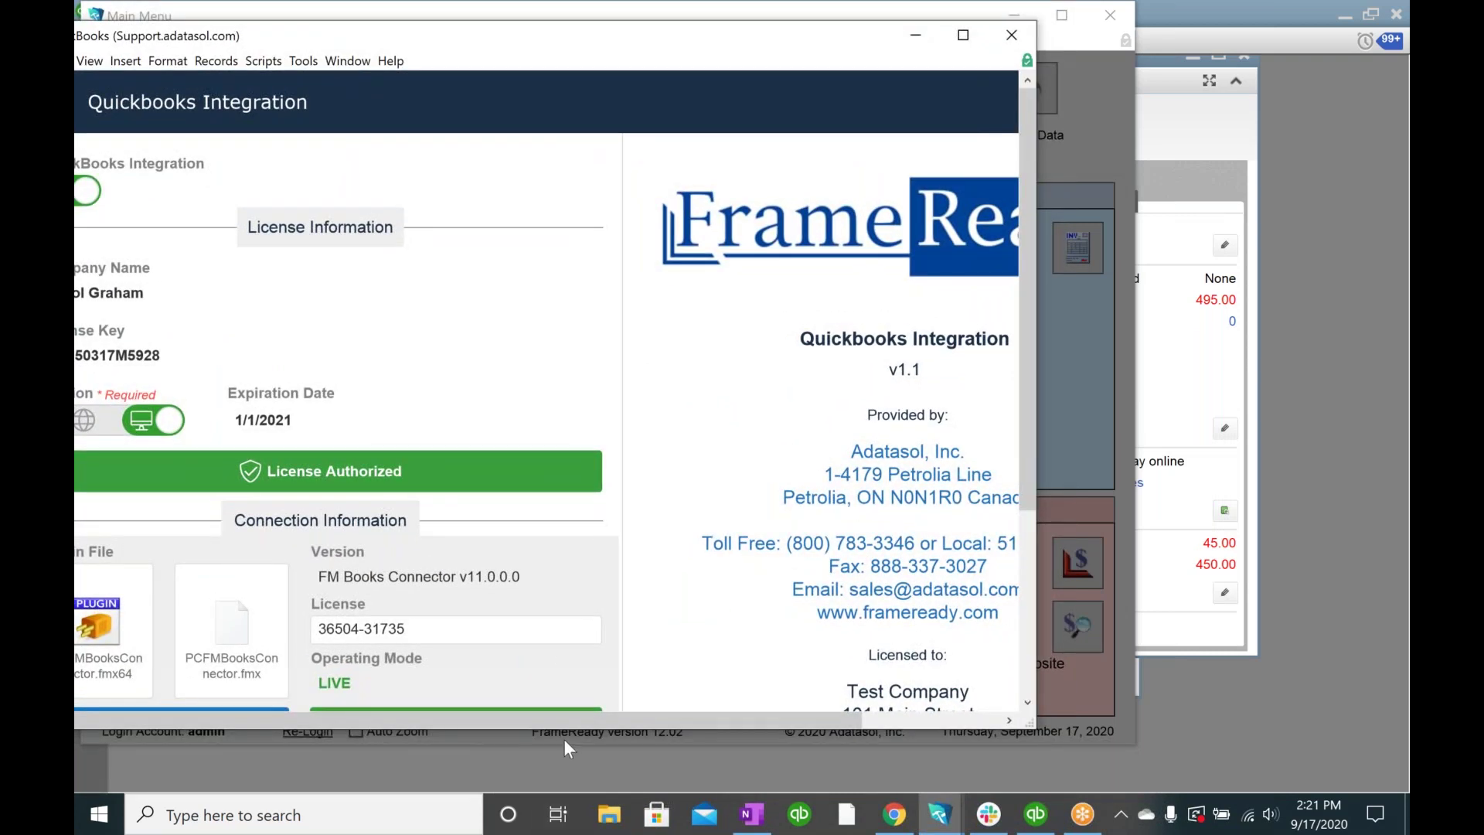
pyautogui.moveTo(584, 716); pyautogui.dragTo(935, 714)
pyautogui.click(982, 101)
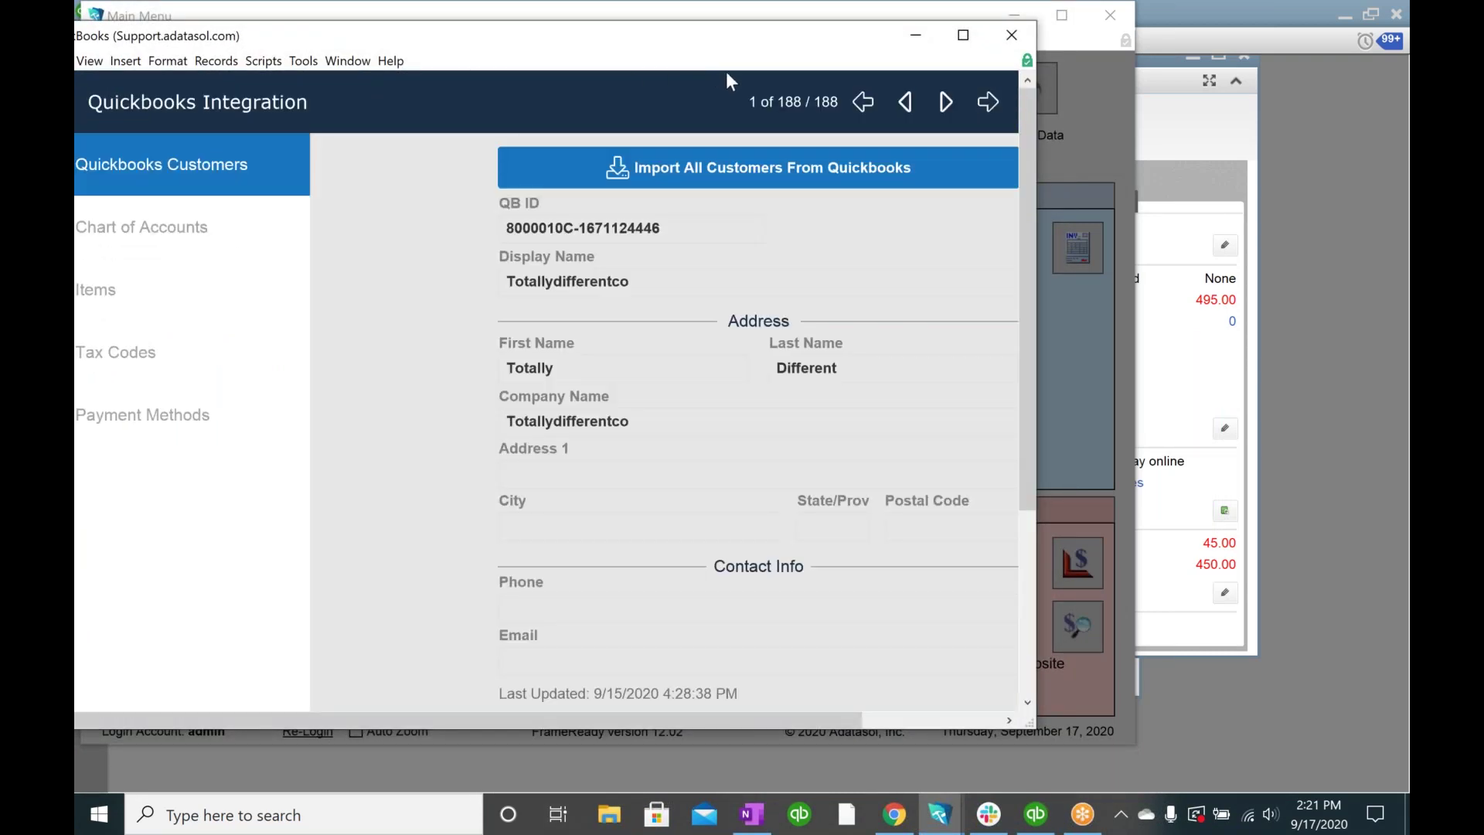
pyautogui.moveTo(631, 26); pyautogui.dragTo(677, 34)
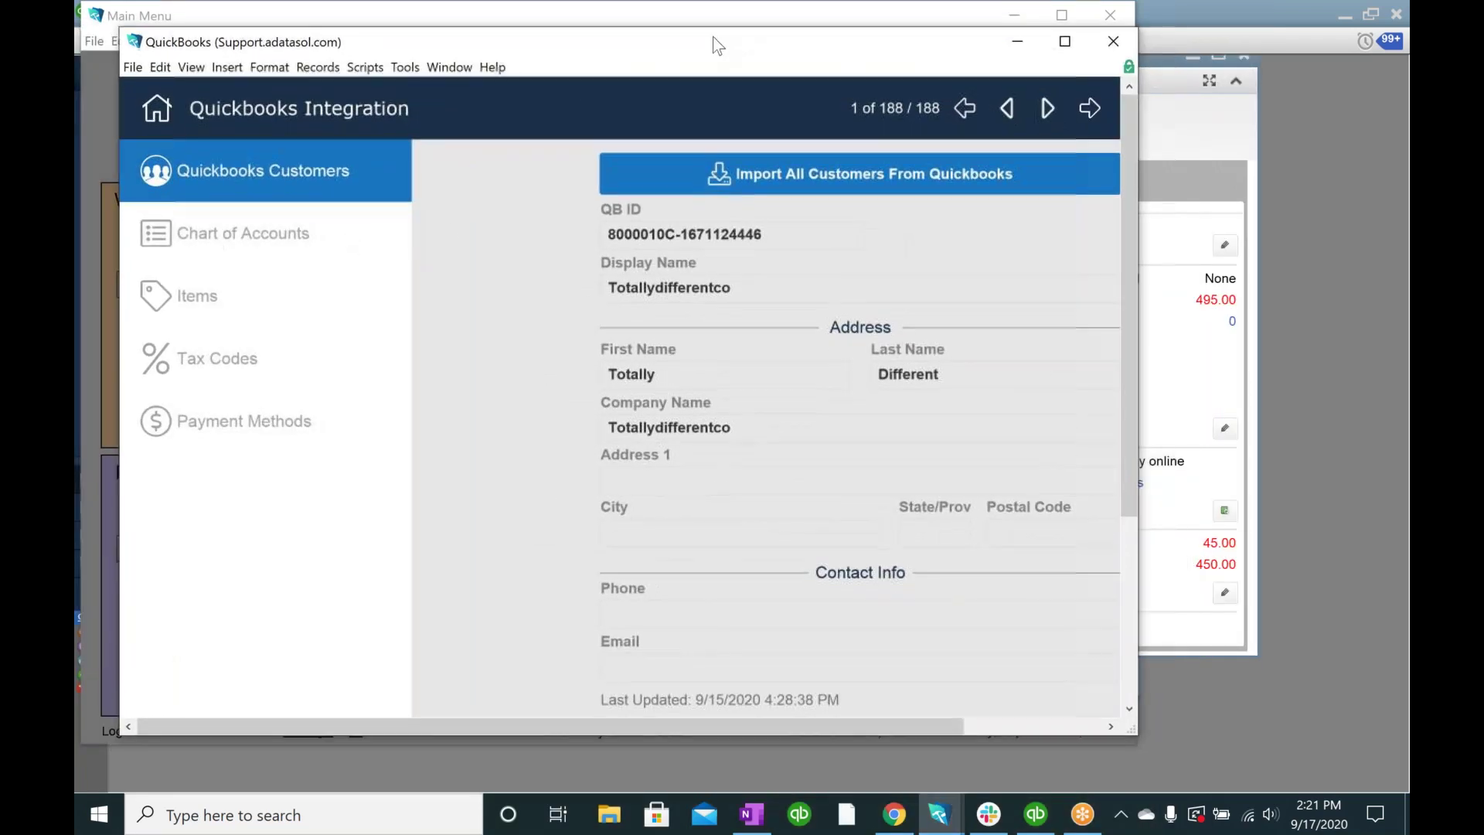
pyautogui.click(282, 424)
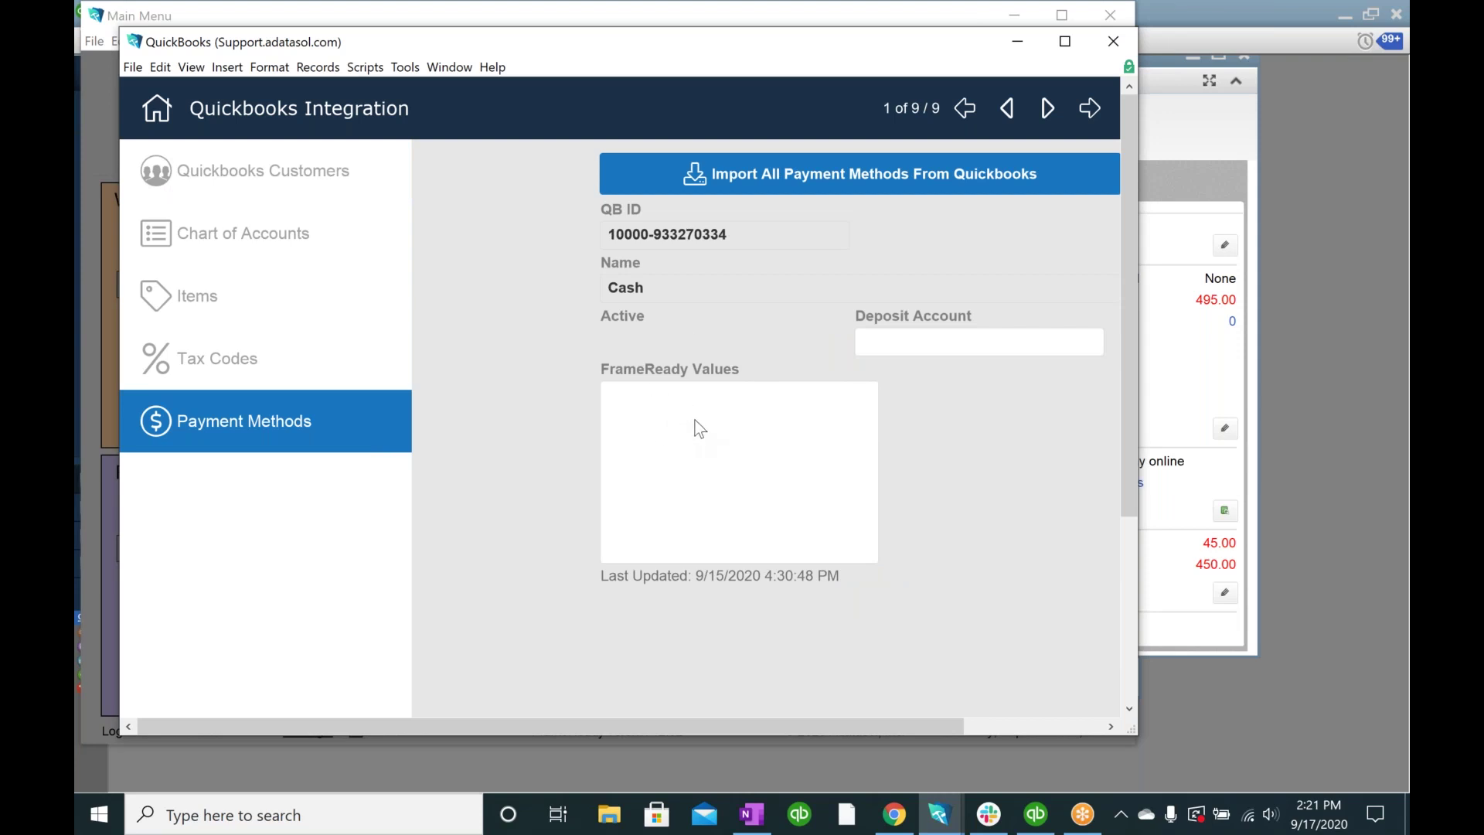
pyautogui.moveTo(856, 55)
pyautogui.mouseDown()
pyautogui.moveTo(808, 35)
pyautogui.moveTo(838, 63)
pyautogui.mouseUp()
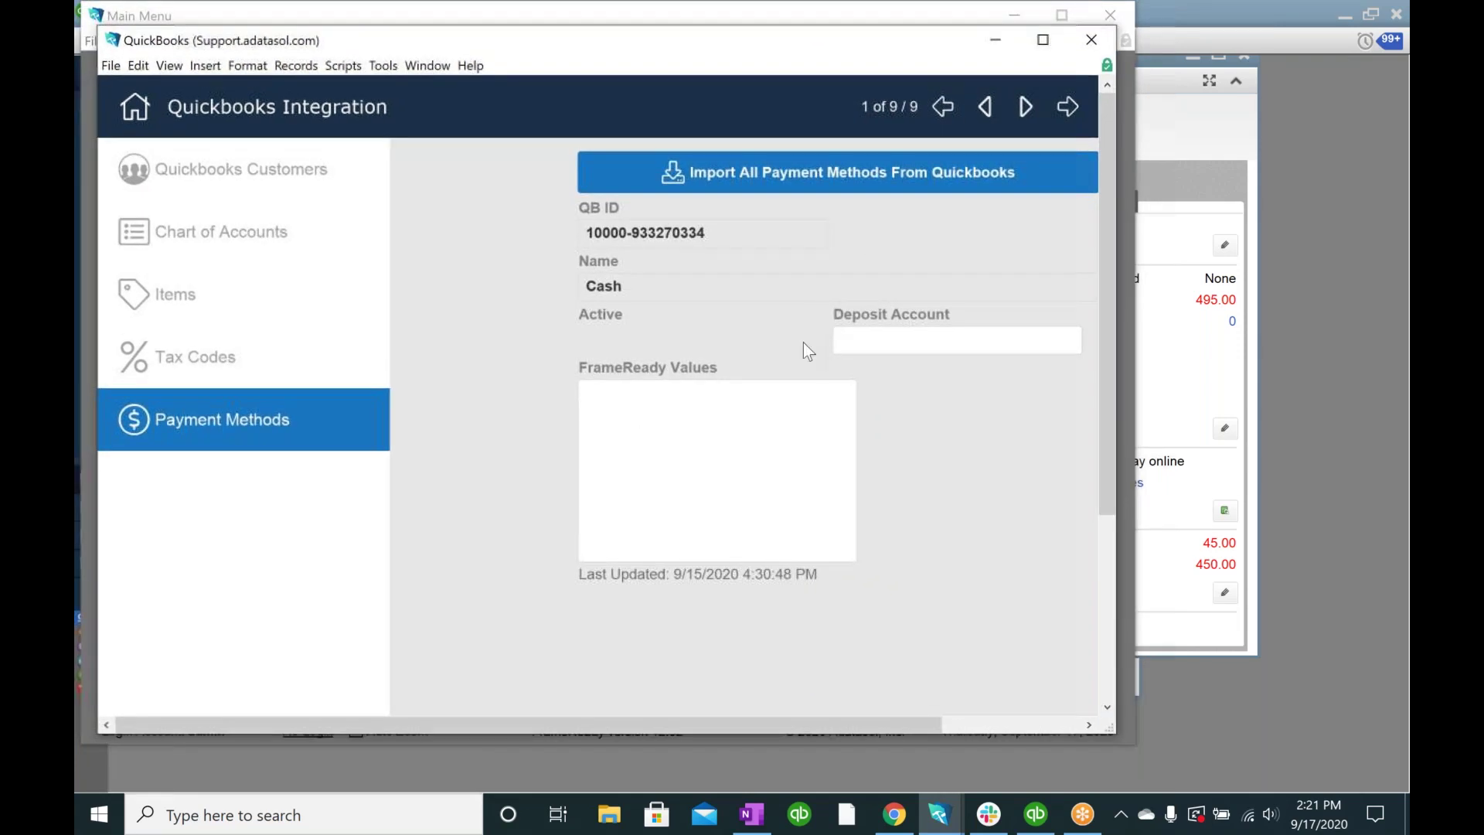
# Step: Map the Cash payment method to the FrameReady value Cash
pyautogui.click(679, 425)
pyautogui.write('Cash')
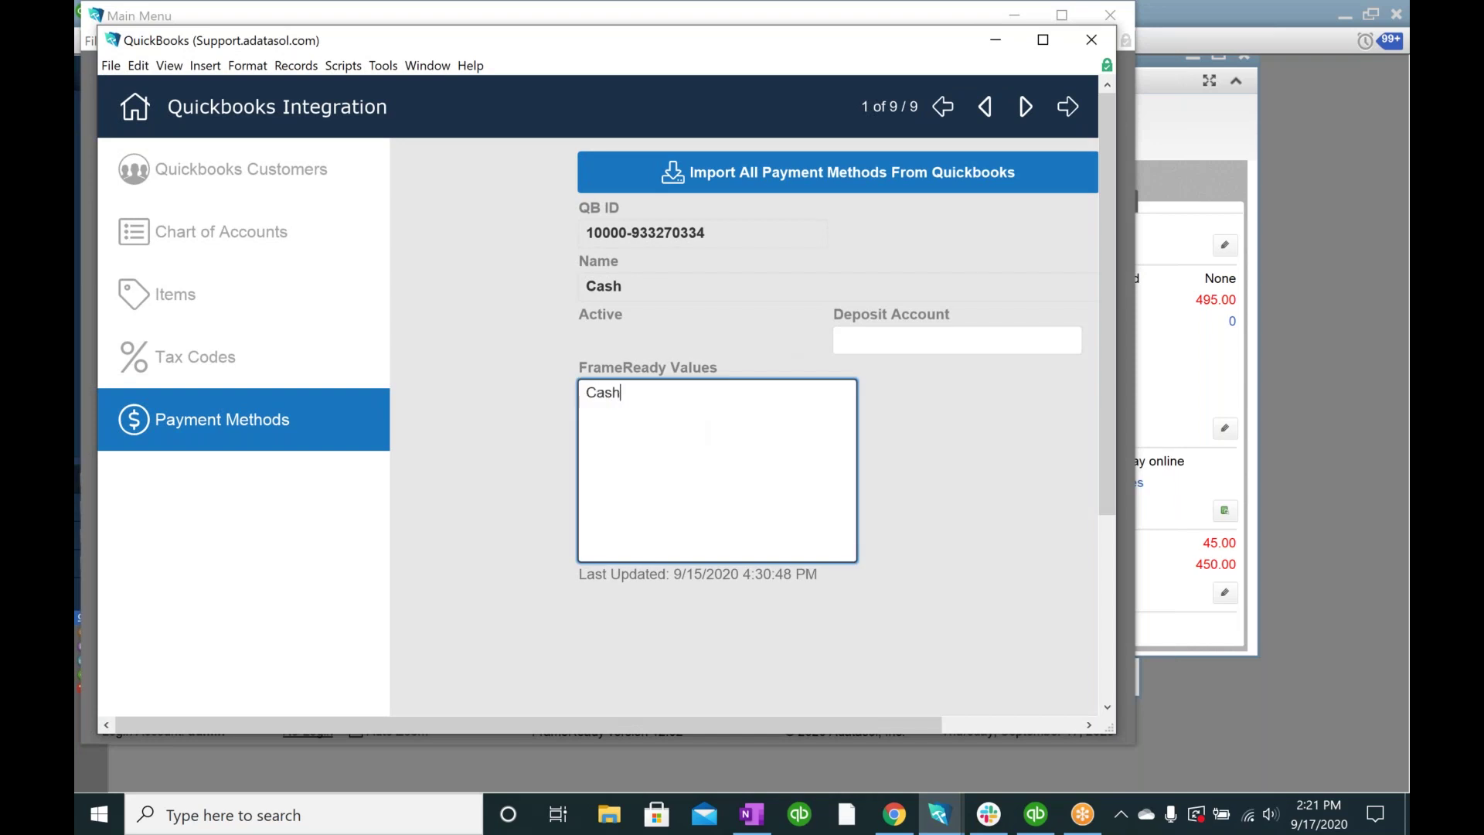
pyautogui.click(468, 222)
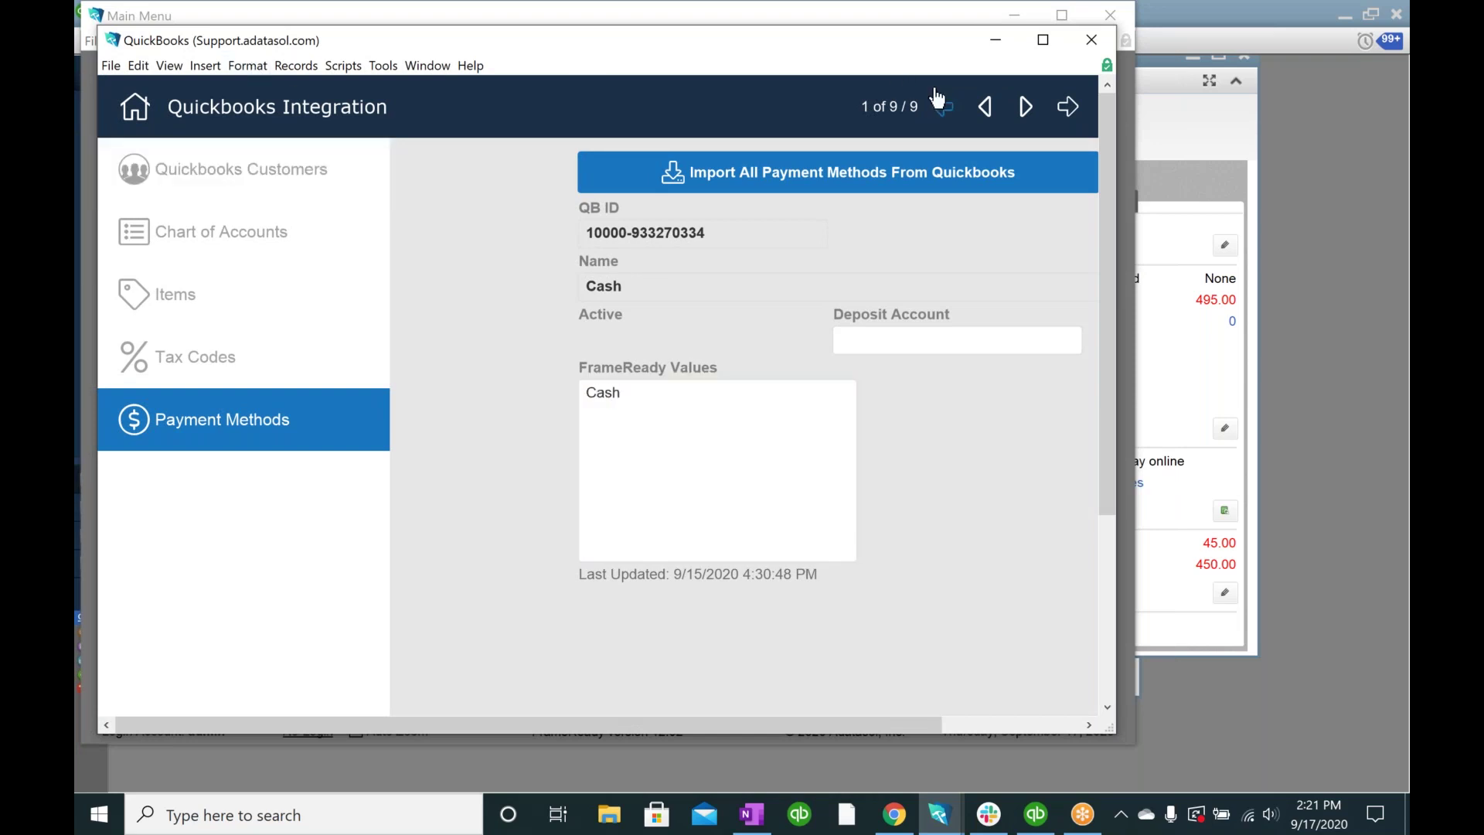
# Step: Map the Check payment method to the FrameReady value Check, and close the integration and setup windows
pyautogui.click(1025, 107)
pyautogui.click(612, 469)
pyautogui.write('Check')
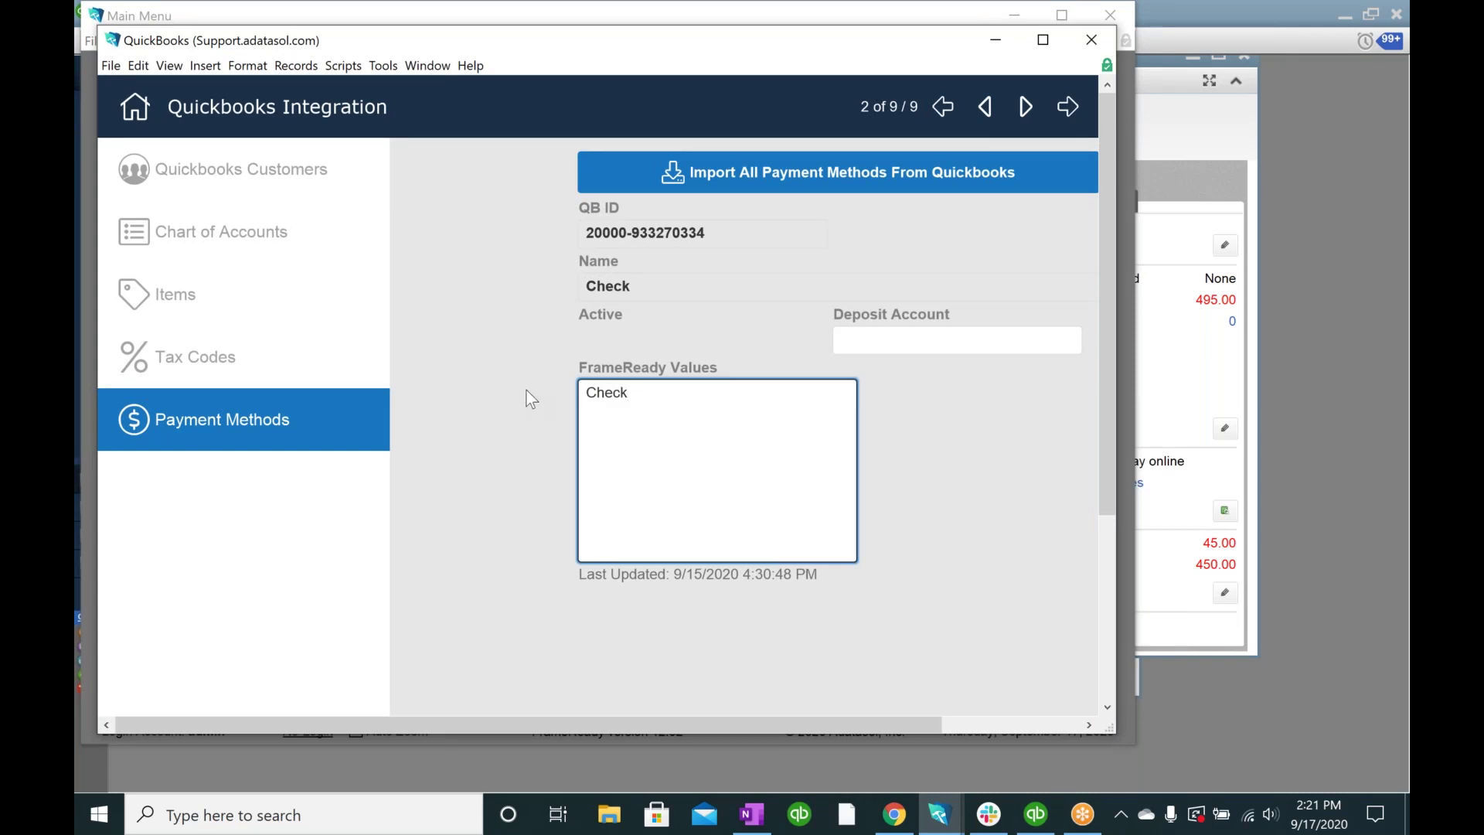
pyautogui.moveTo(918, 39); pyautogui.dragTo(922, 63)
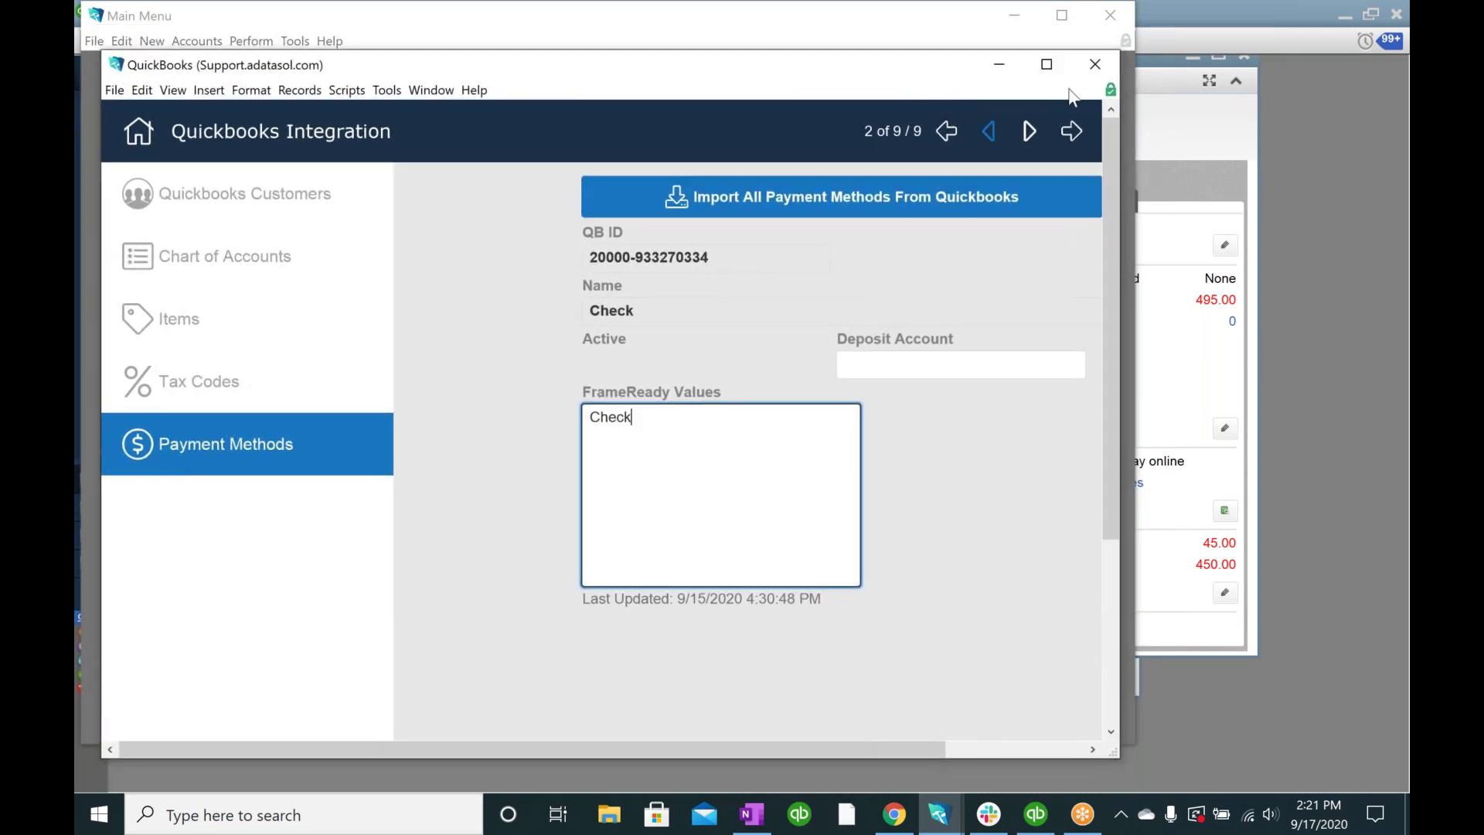
pyautogui.click(454, 316)
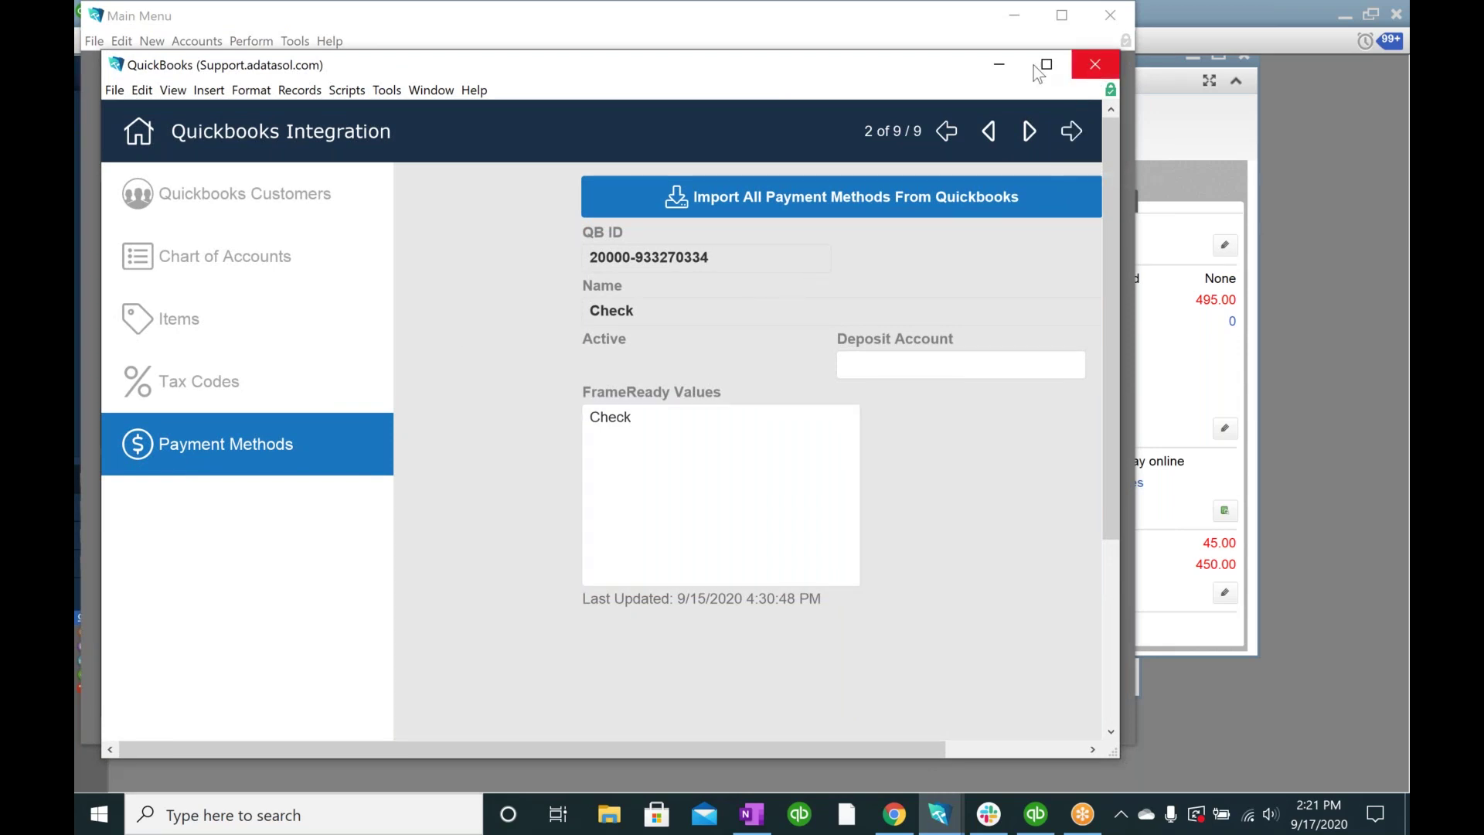
pyautogui.click(1093, 68)
pyautogui.click(927, 174)
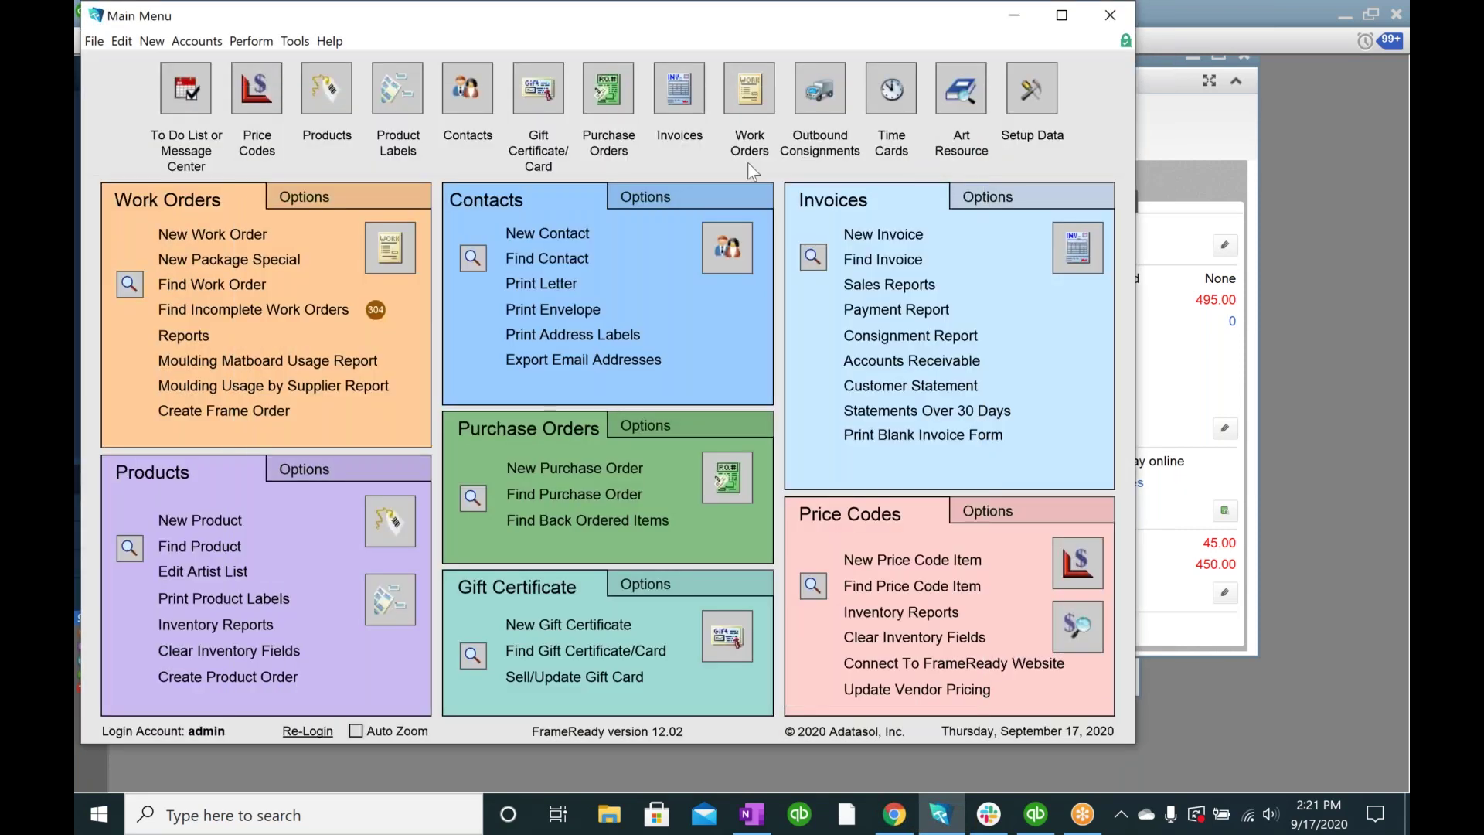
# Step: Open the discounted invoice, push it with its Cash payment to QuickBooks, and switch to QuickBooks Desktop to check the applied payment
pyautogui.click(1068, 260)
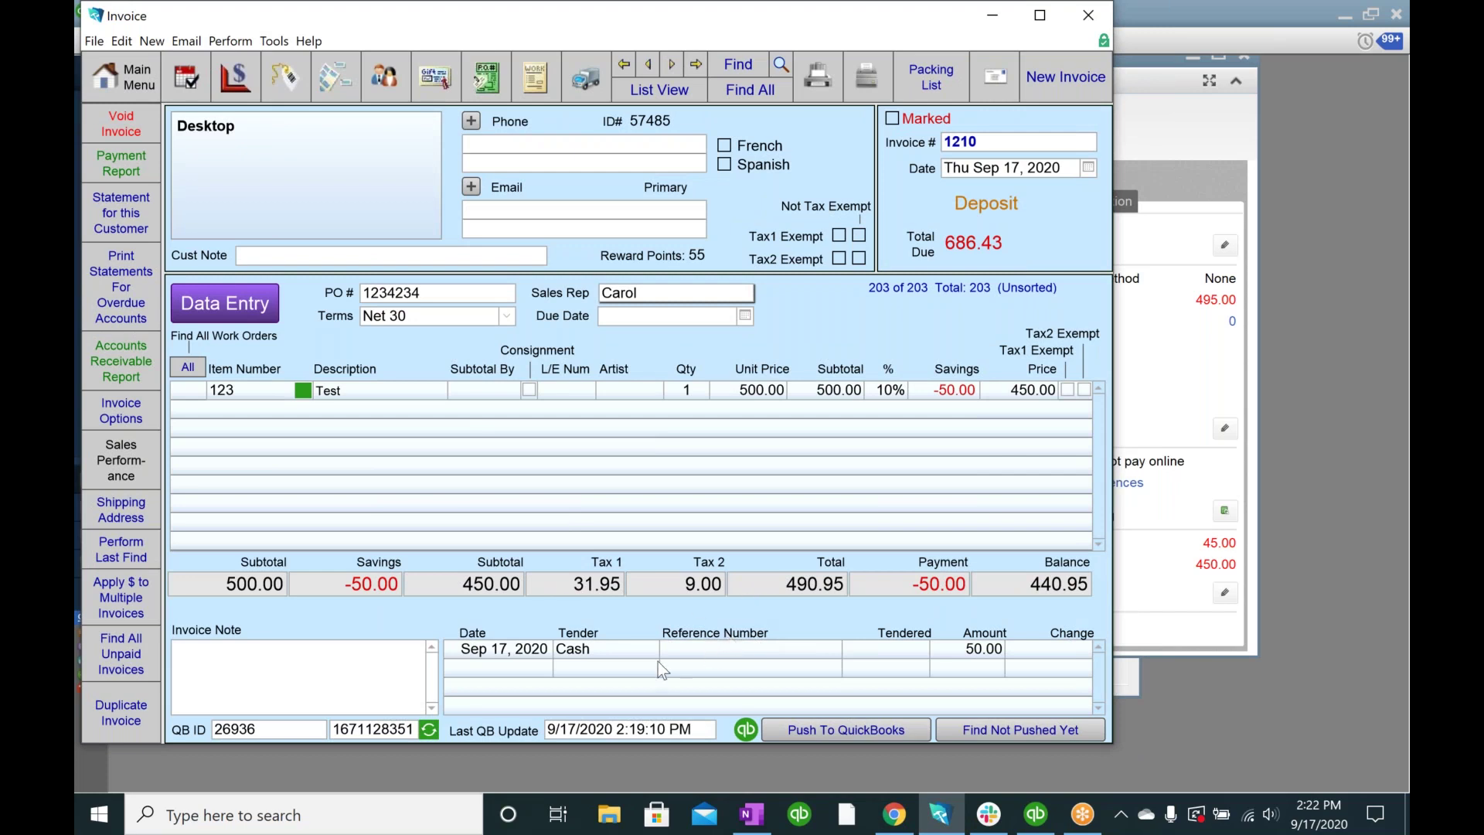
pyautogui.click(806, 736)
pyautogui.moveTo(1038, 823)
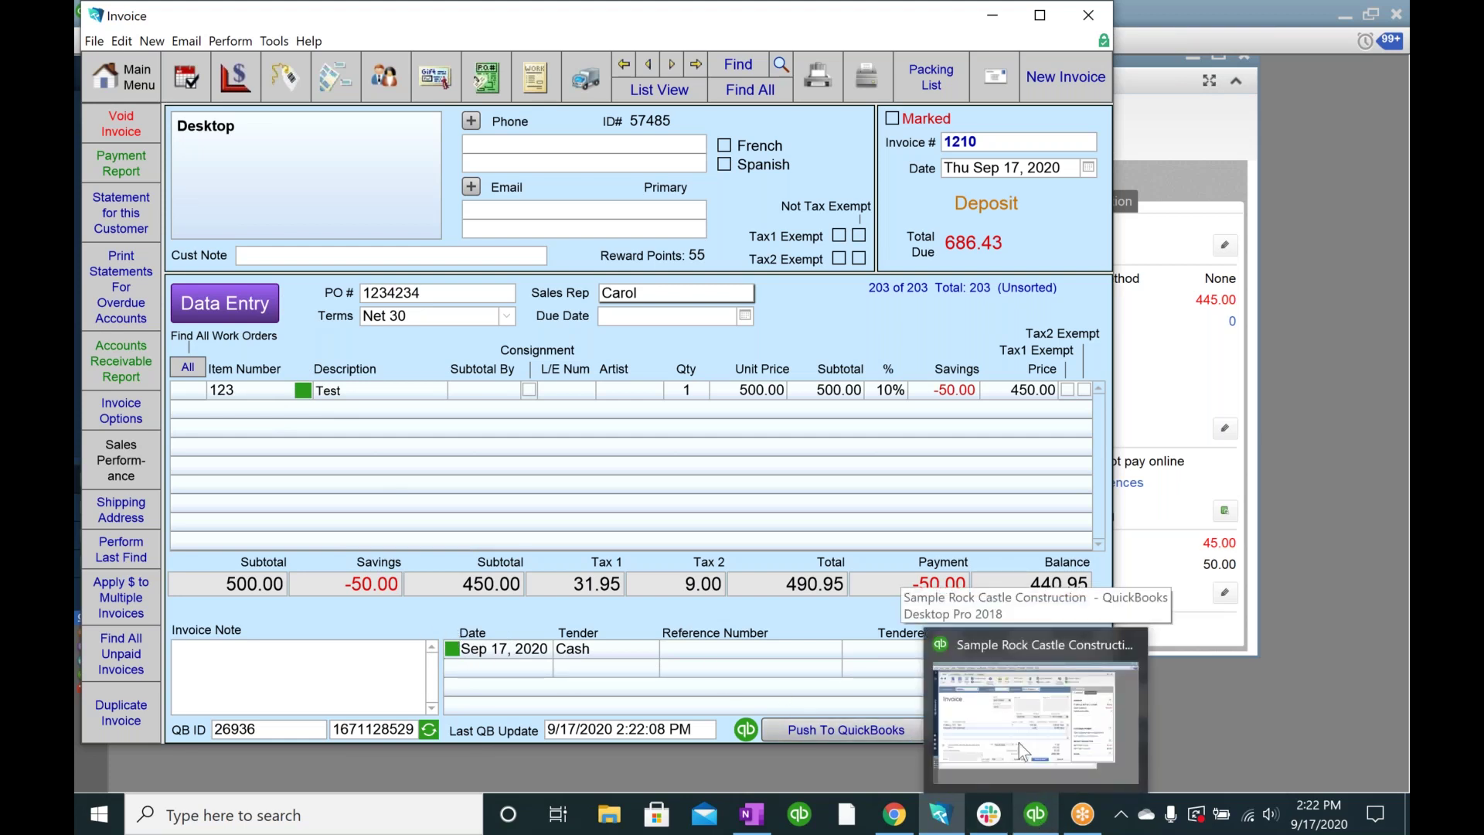
pyautogui.moveTo(1004, 727)
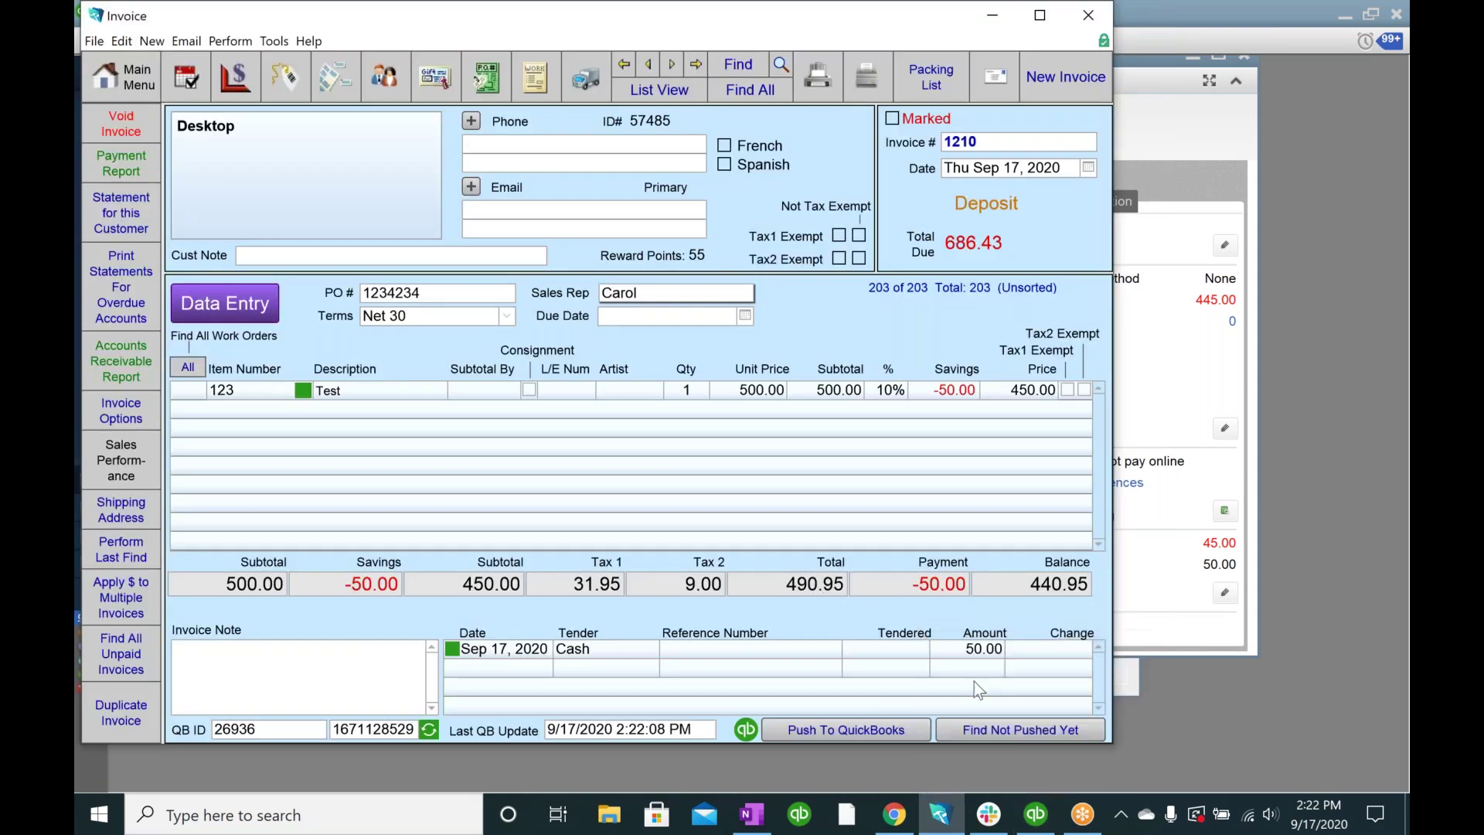
pyautogui.click(1036, 814)
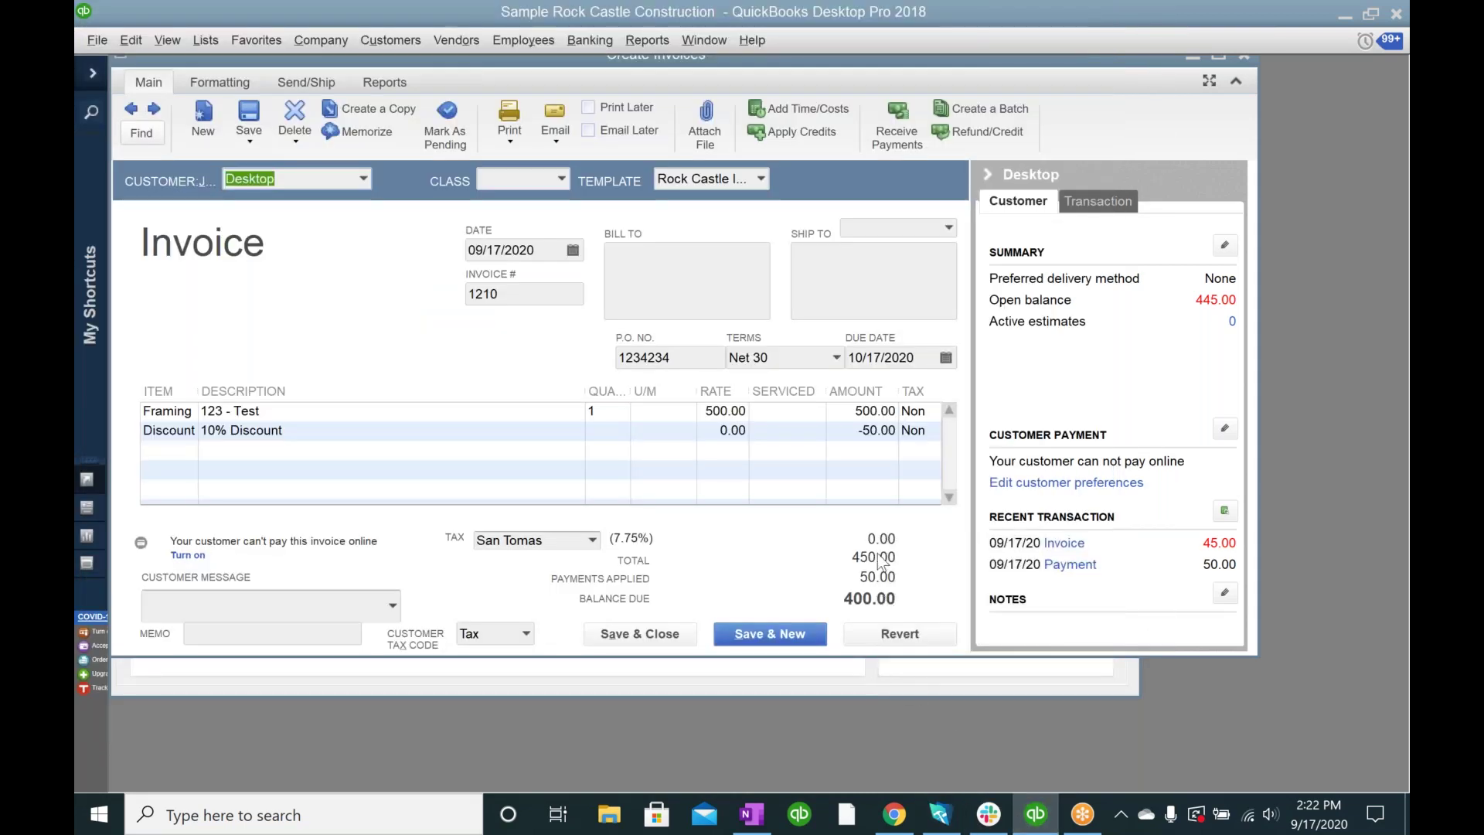
# Step: Switch to FrameReady and record a Check payment of 440.95 with reference 12312 on the invoice, then finish the data entry
pyautogui.click(939, 814)
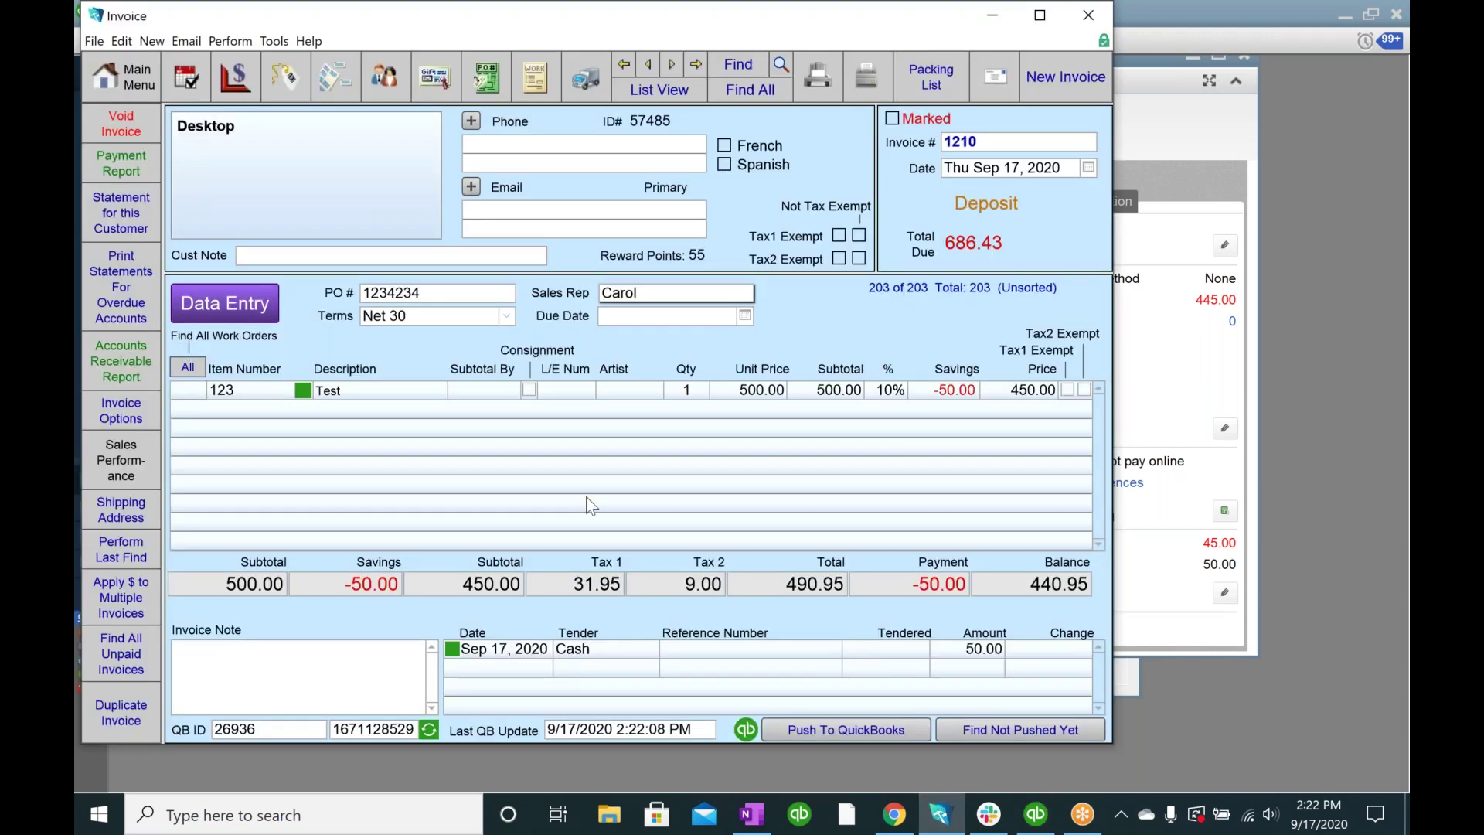
pyautogui.click(236, 310)
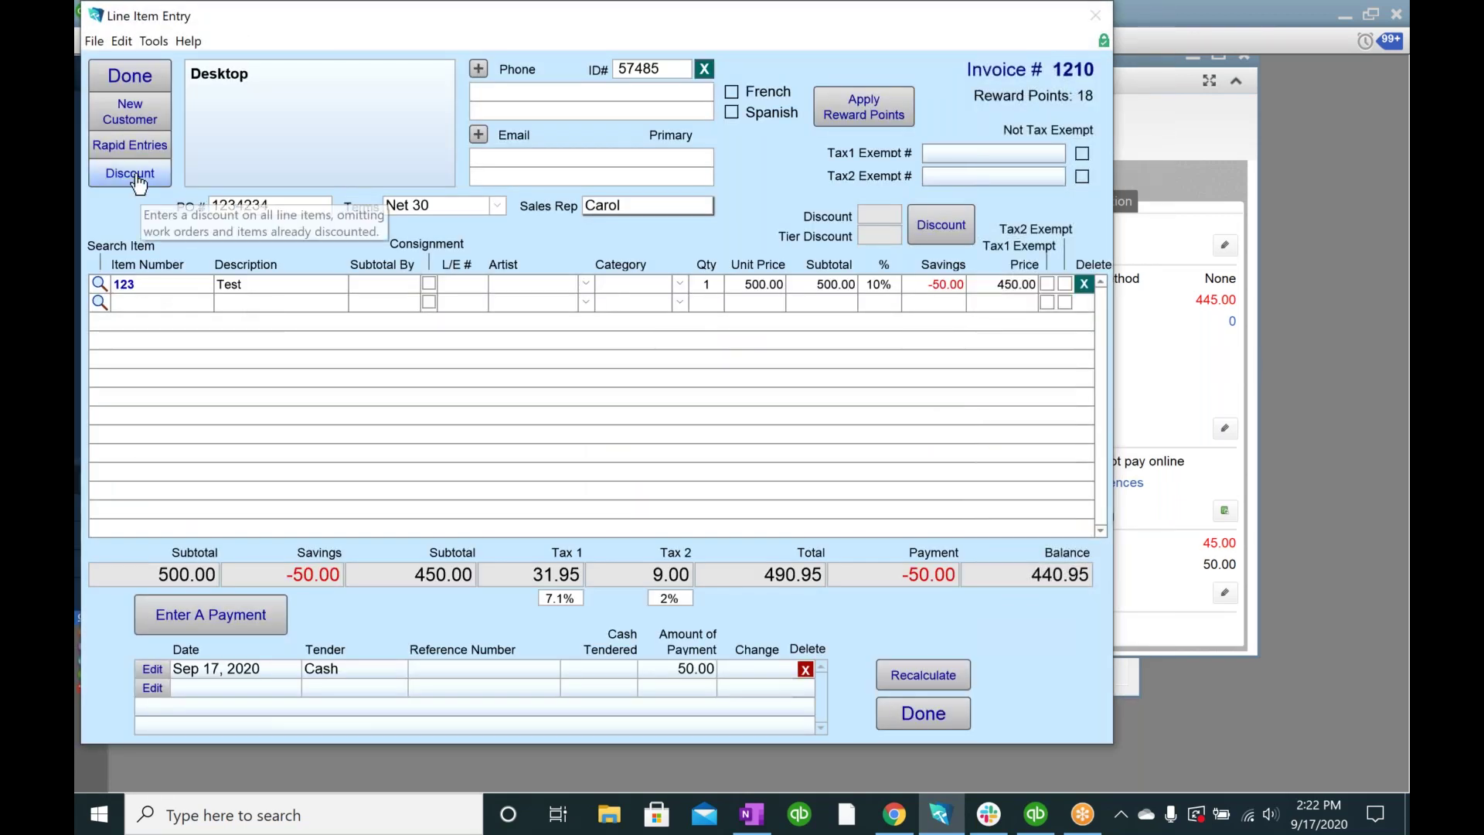
pyautogui.click(203, 618)
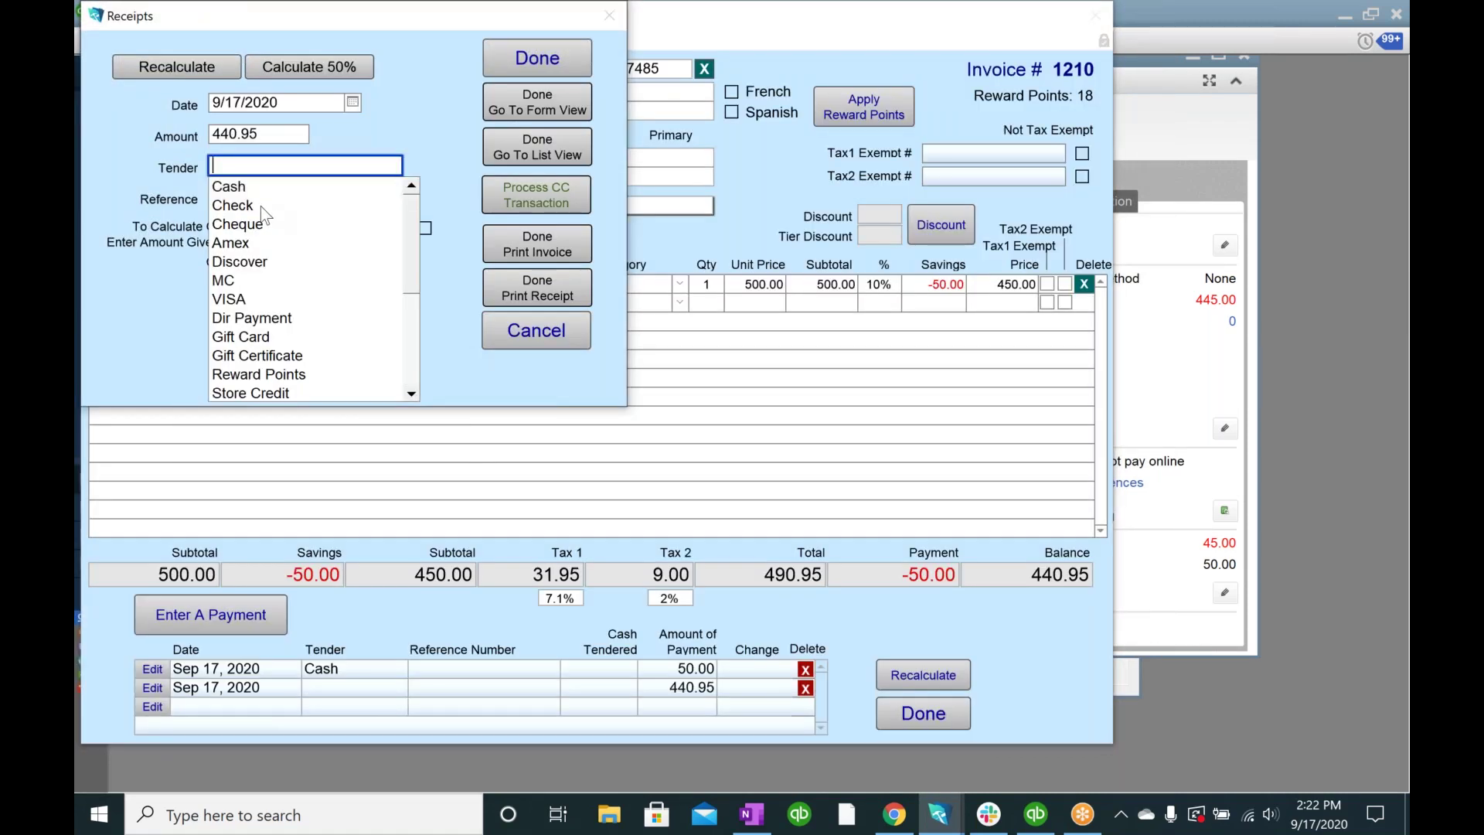
pyautogui.click(419, 95)
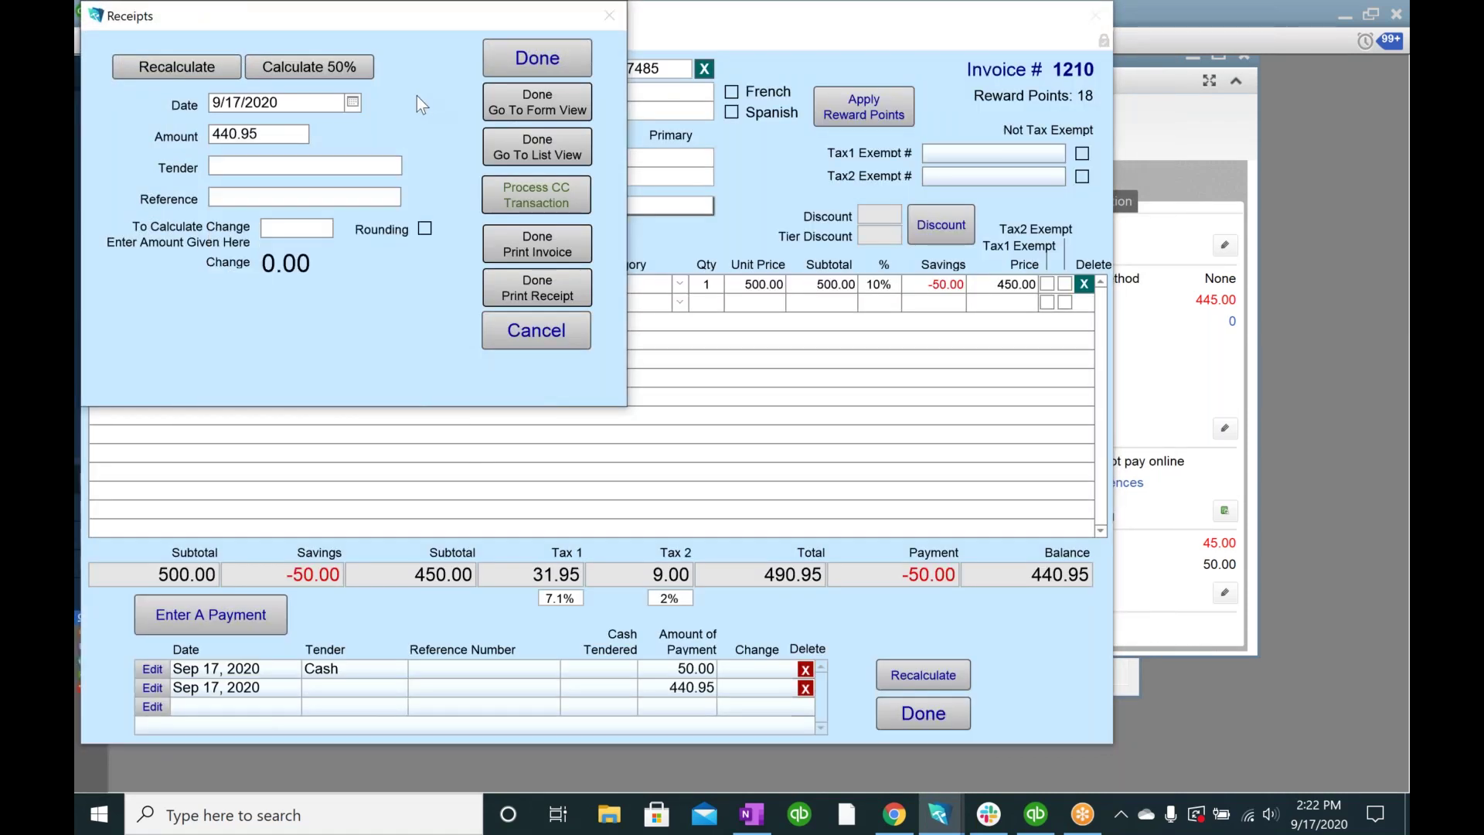
pyautogui.click(280, 166)
pyautogui.click(231, 208)
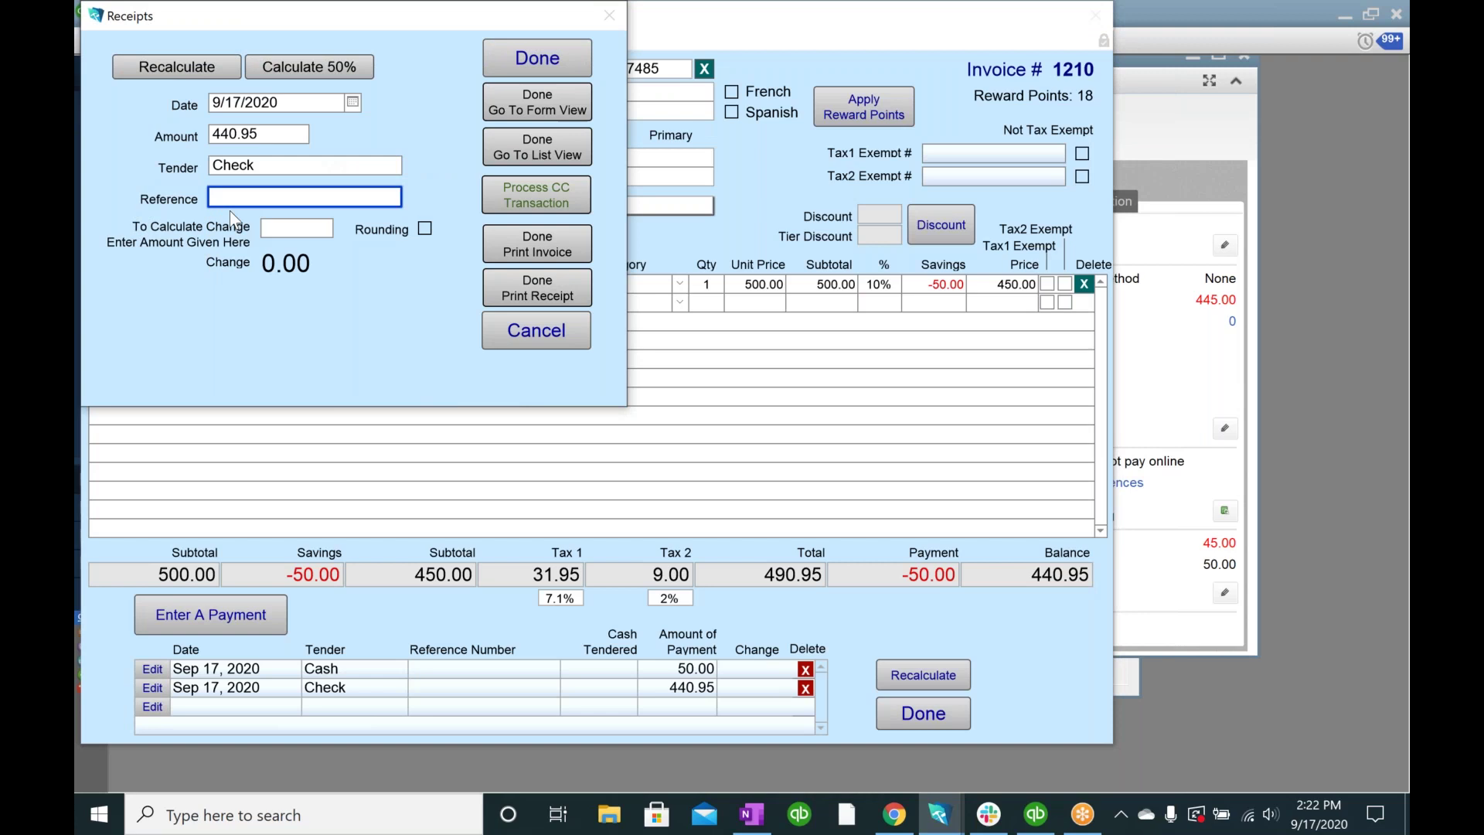
pyautogui.write('12312')
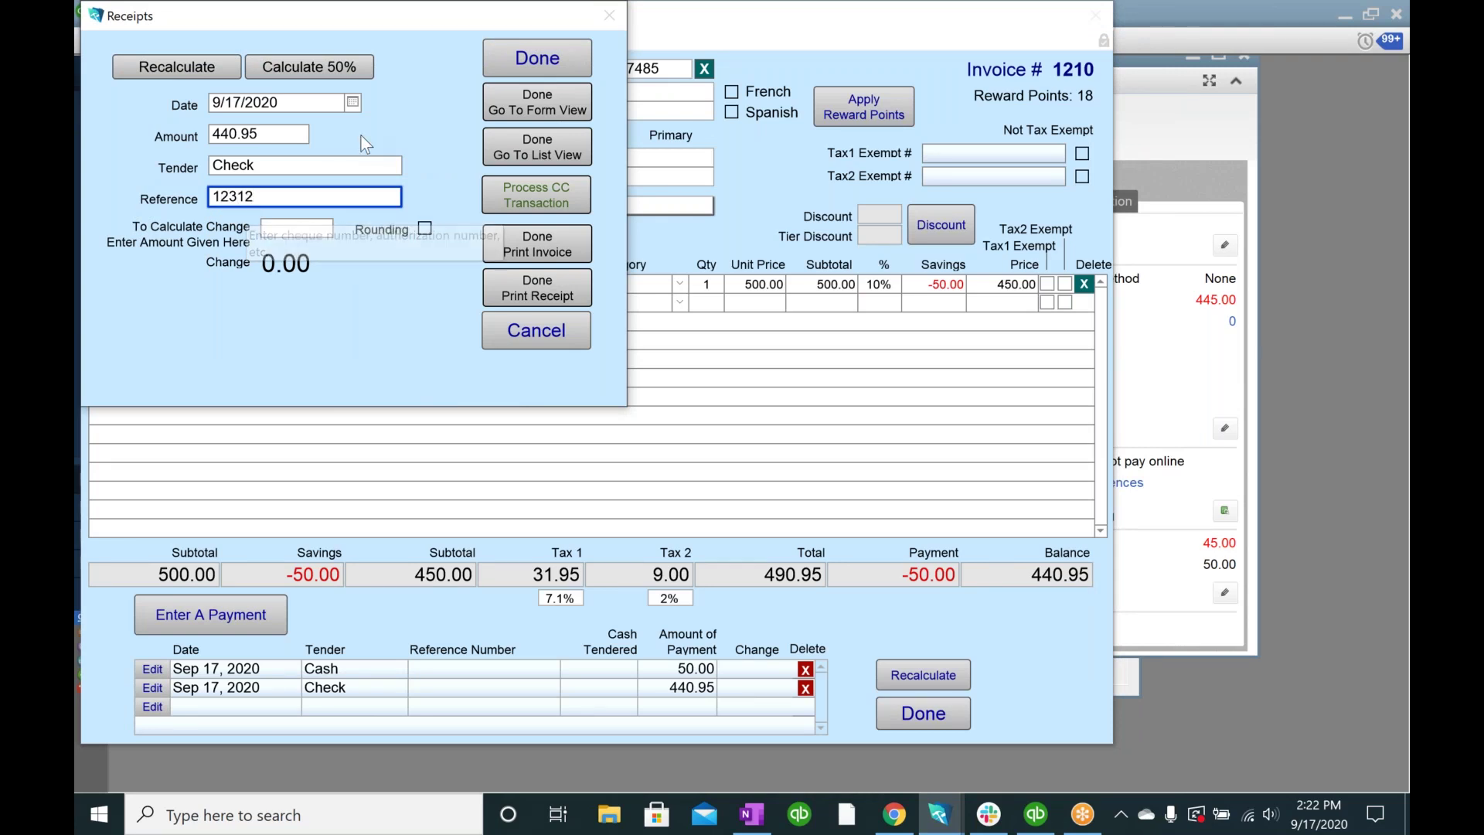
pyautogui.click(533, 64)
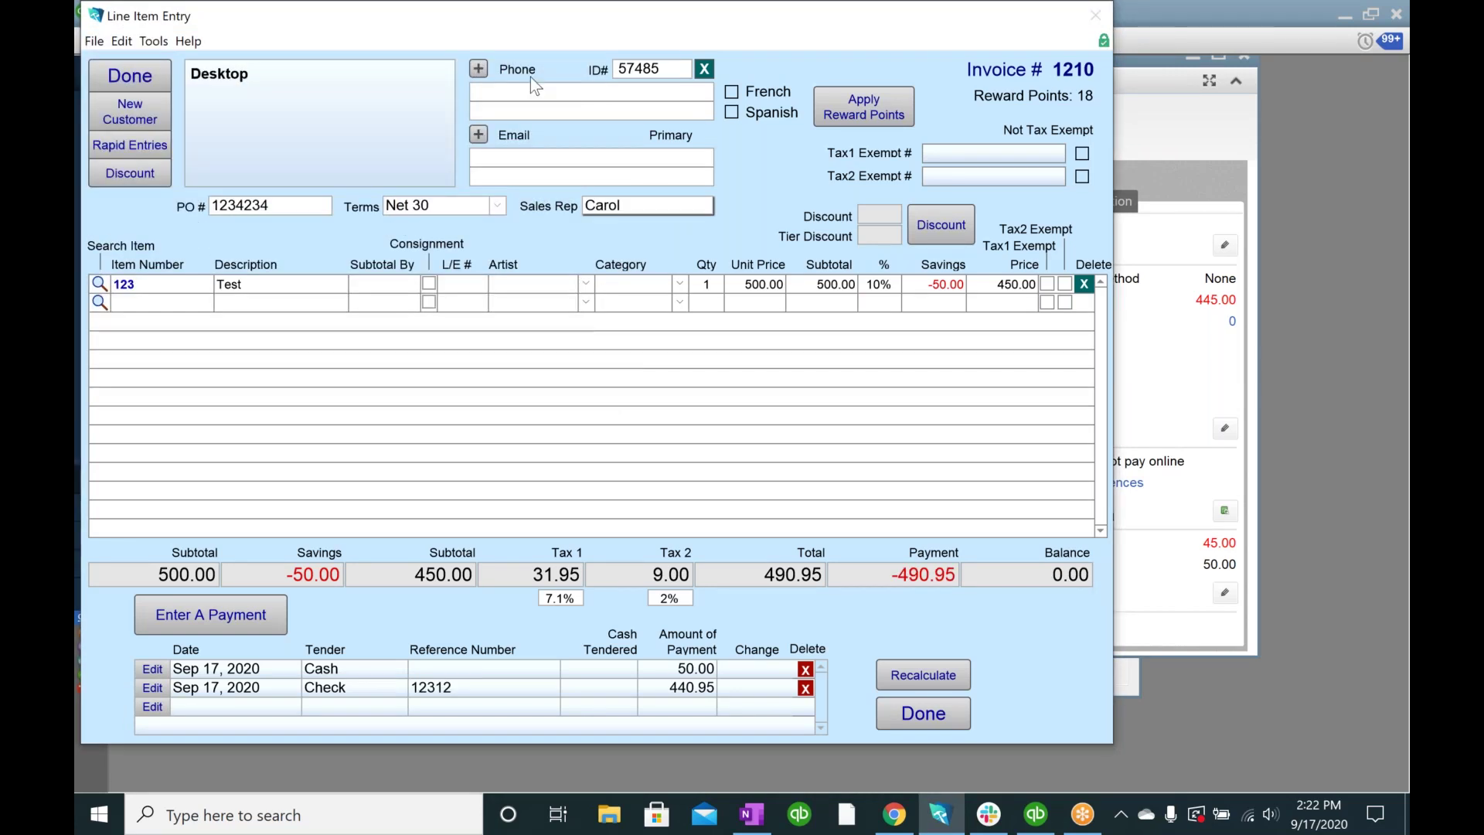
pyautogui.click(922, 718)
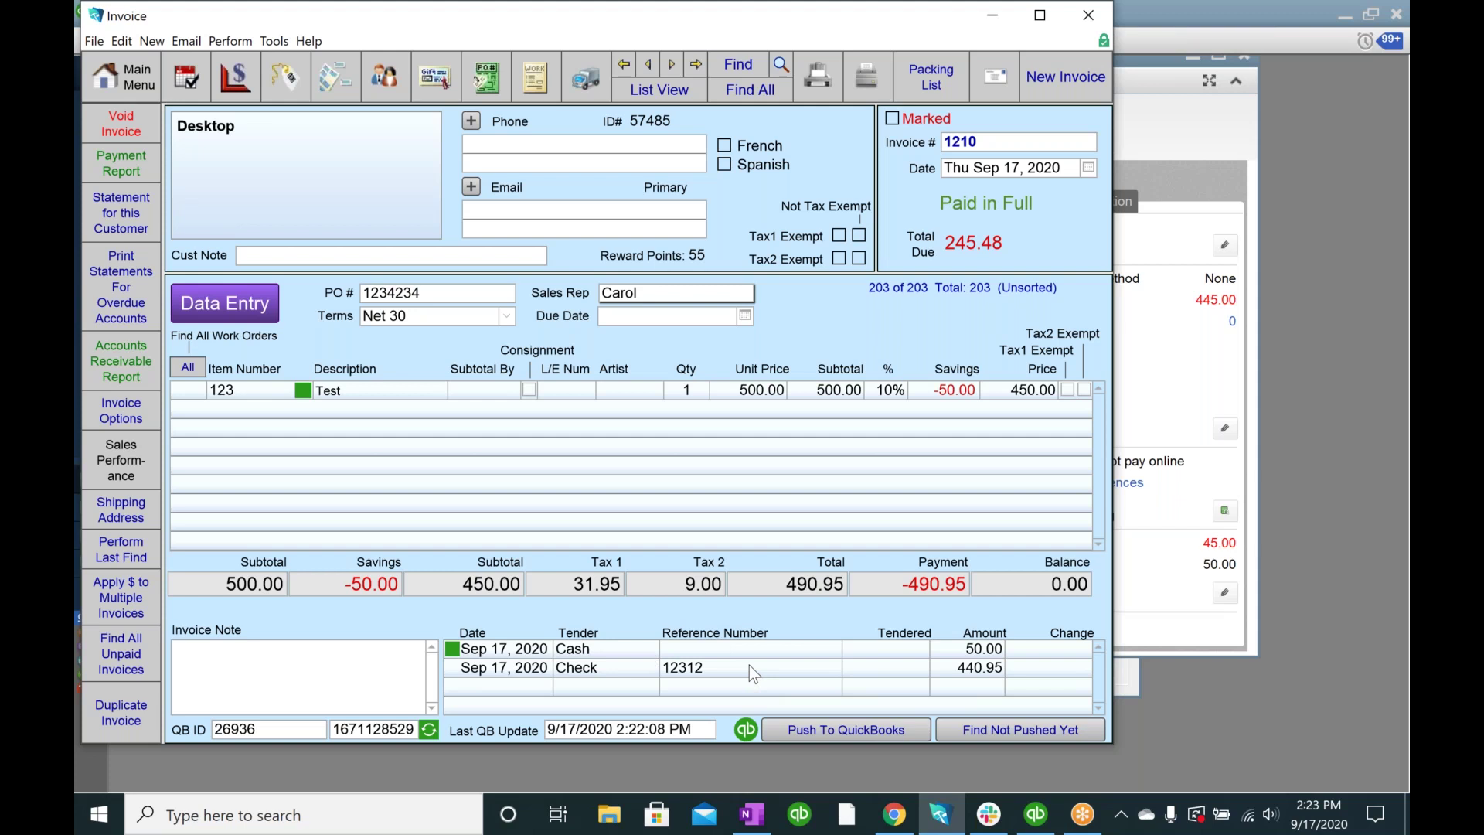
# Step: Switch to QuickBooks Desktop and return to the open invoice window
pyautogui.click(1034, 815)
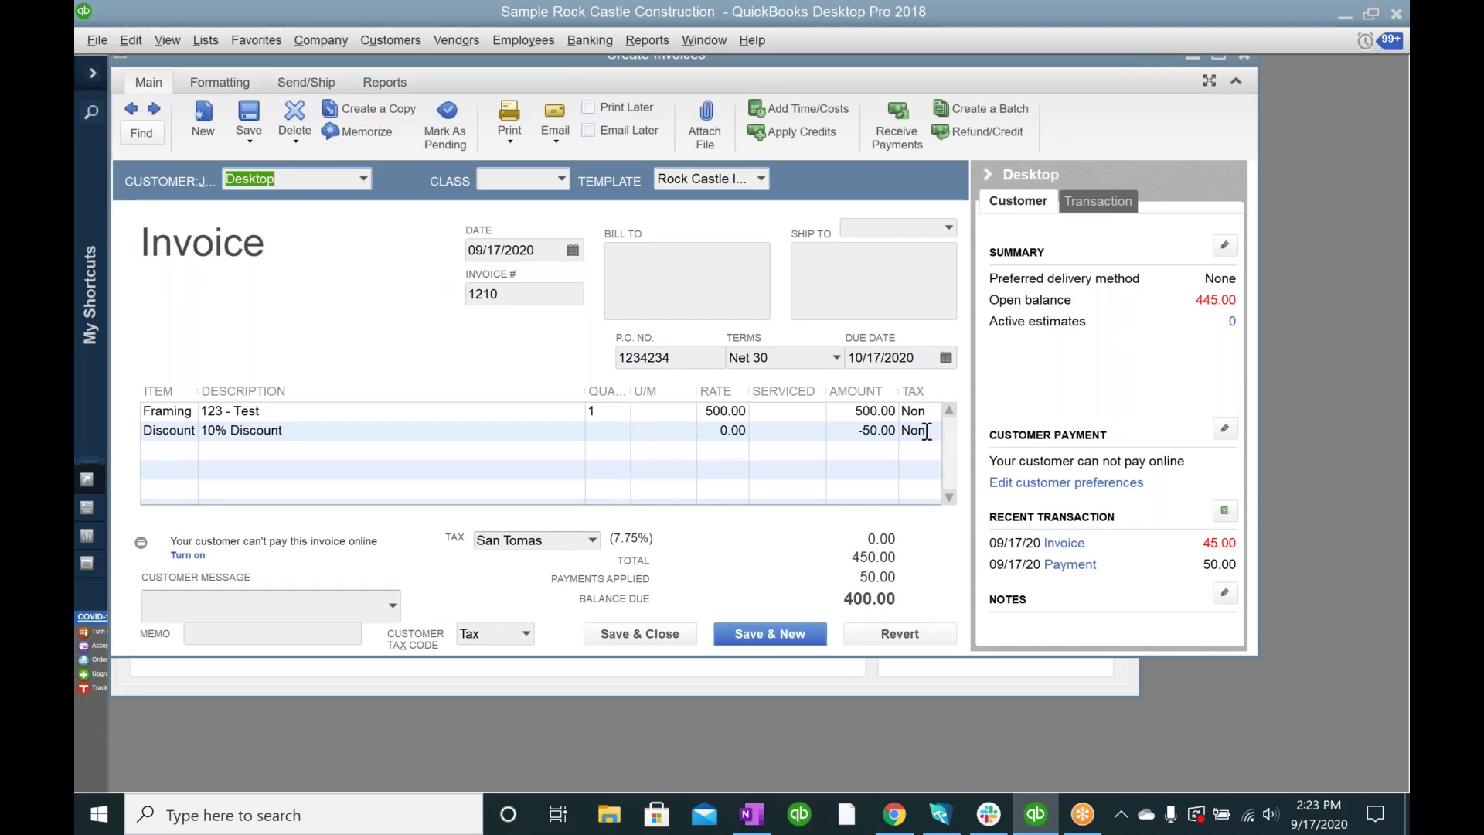
pyautogui.click(1196, 83)
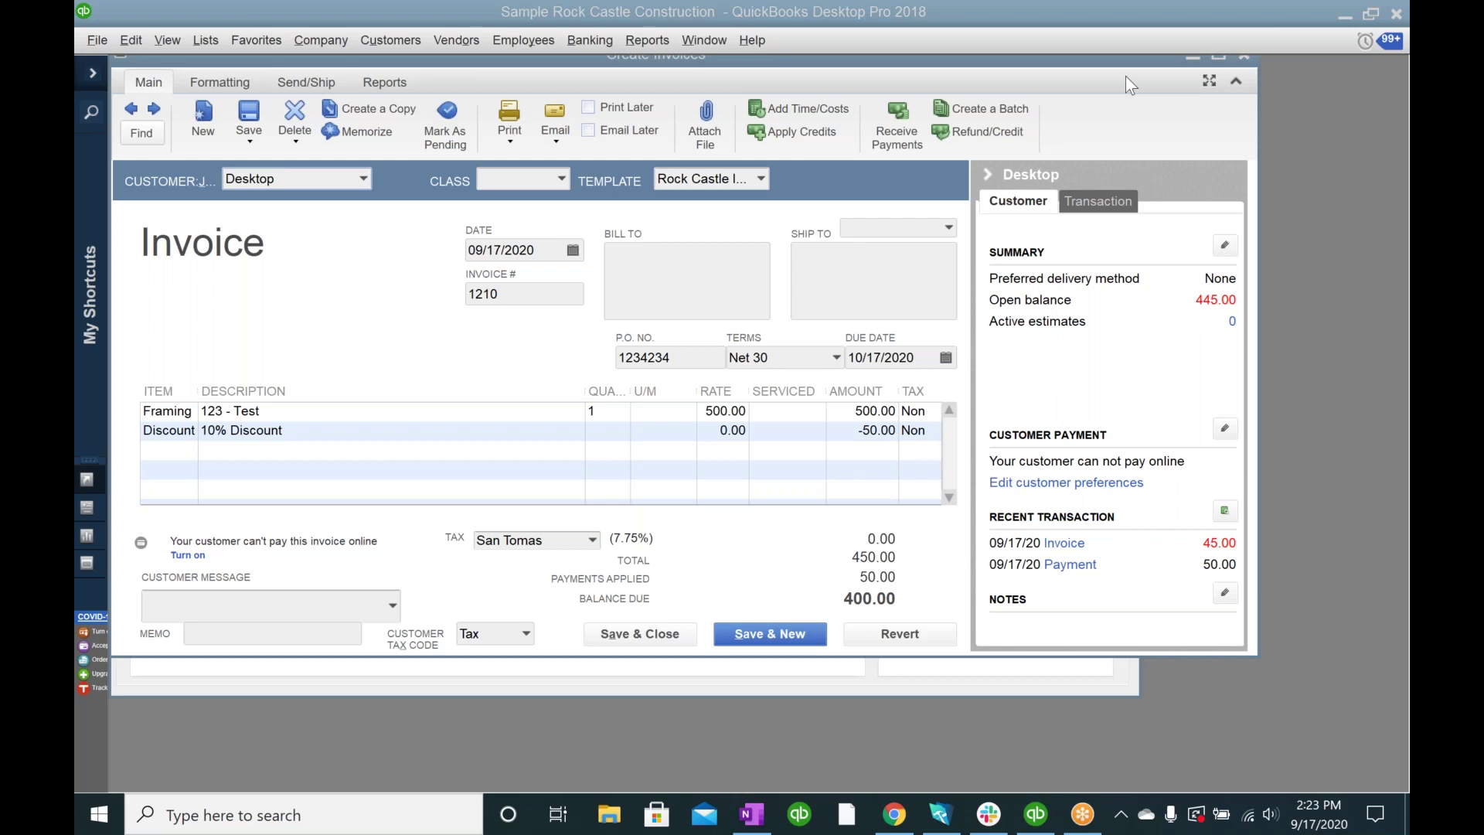